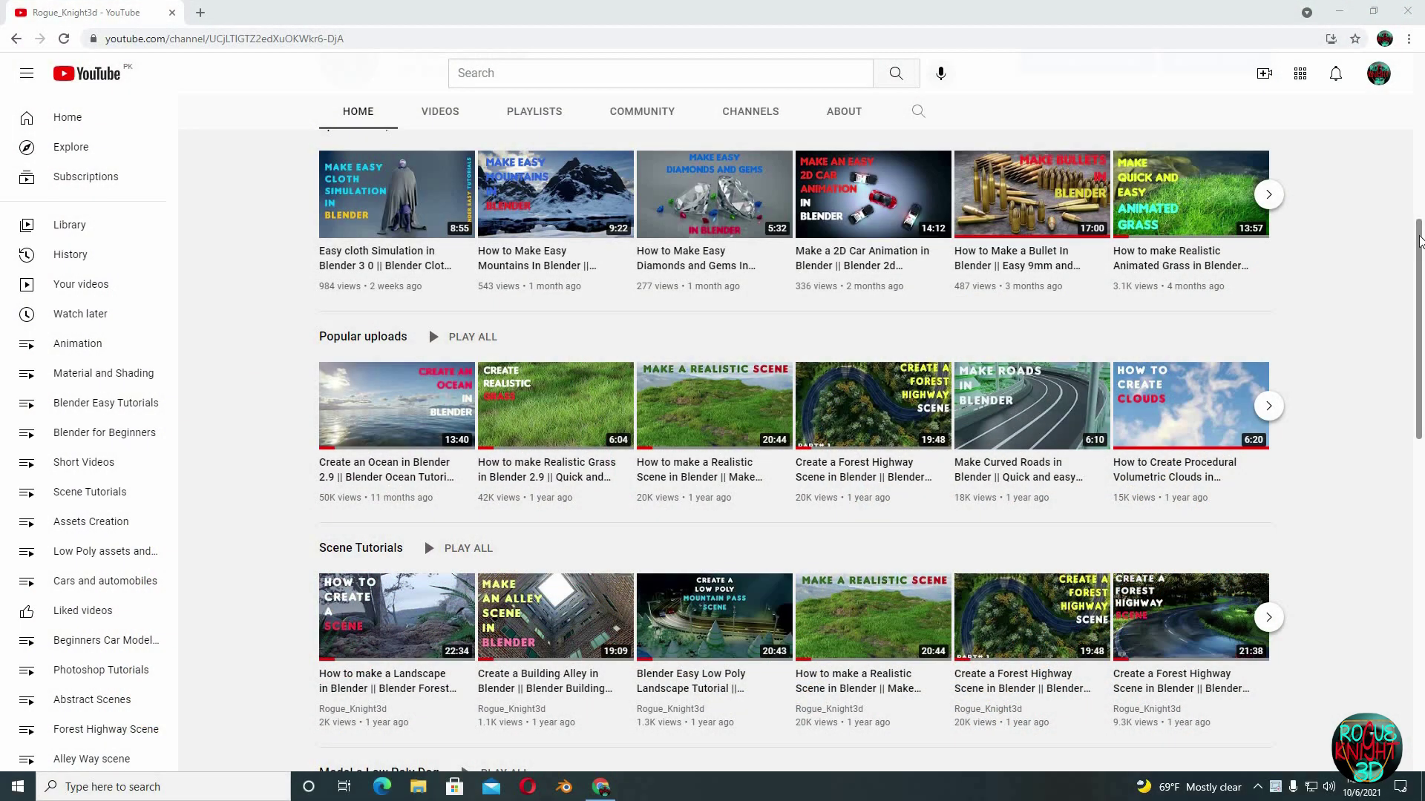
Scroll through the YouTube channel's uploads and then the Gumroad product grid
drag(1419, 241, 1419, 271)
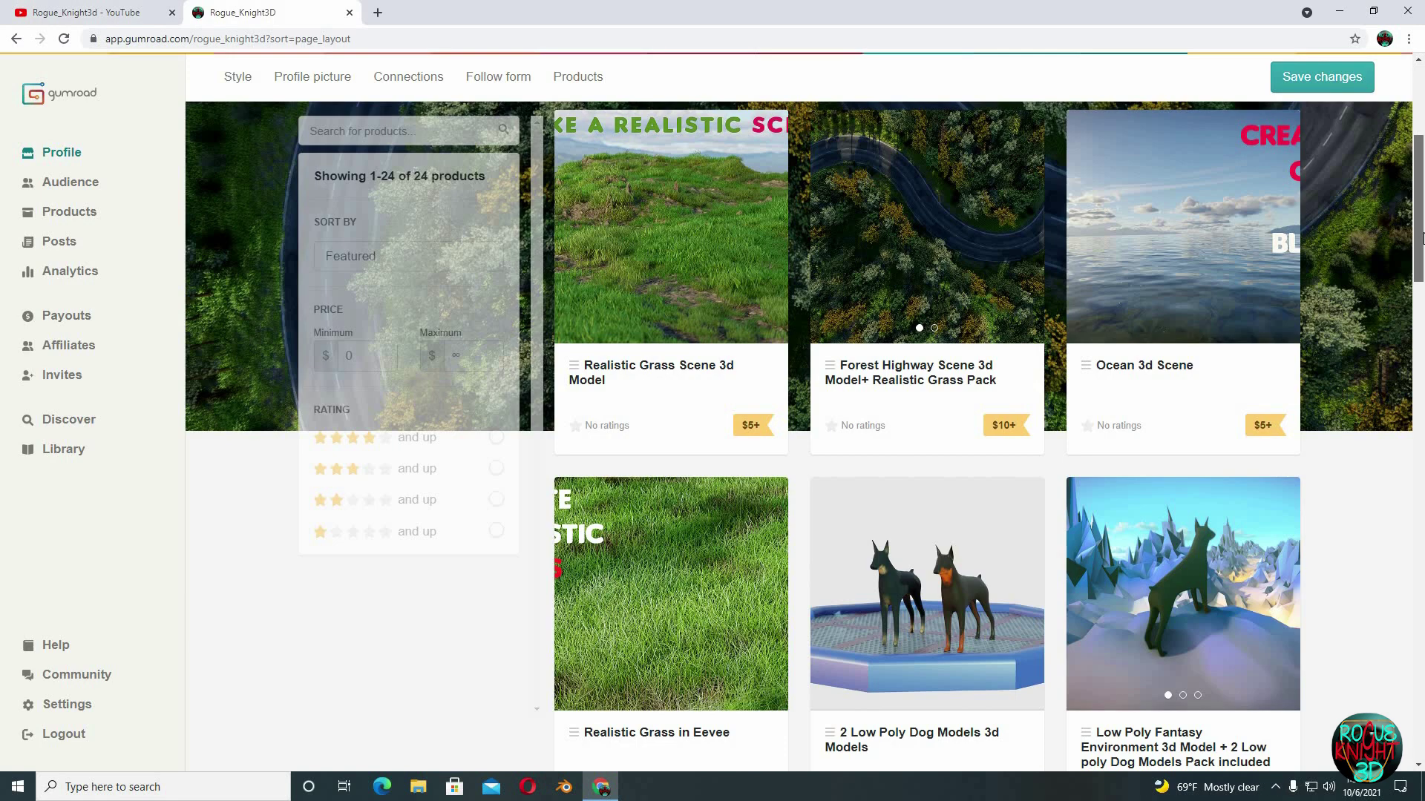
drag(1422, 256, 1422, 324)
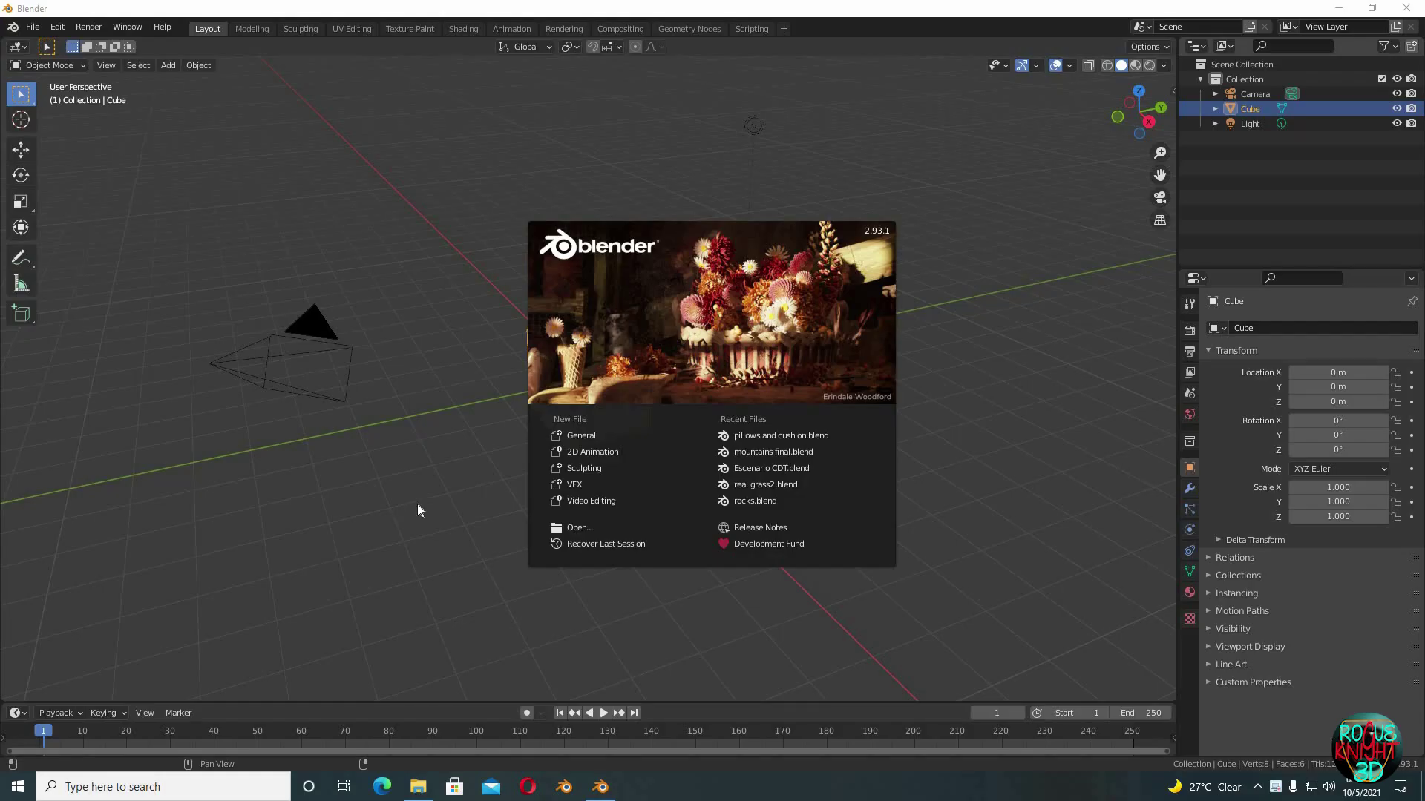
Dismiss the startup splash and orbit in on the default cube
click(418, 510)
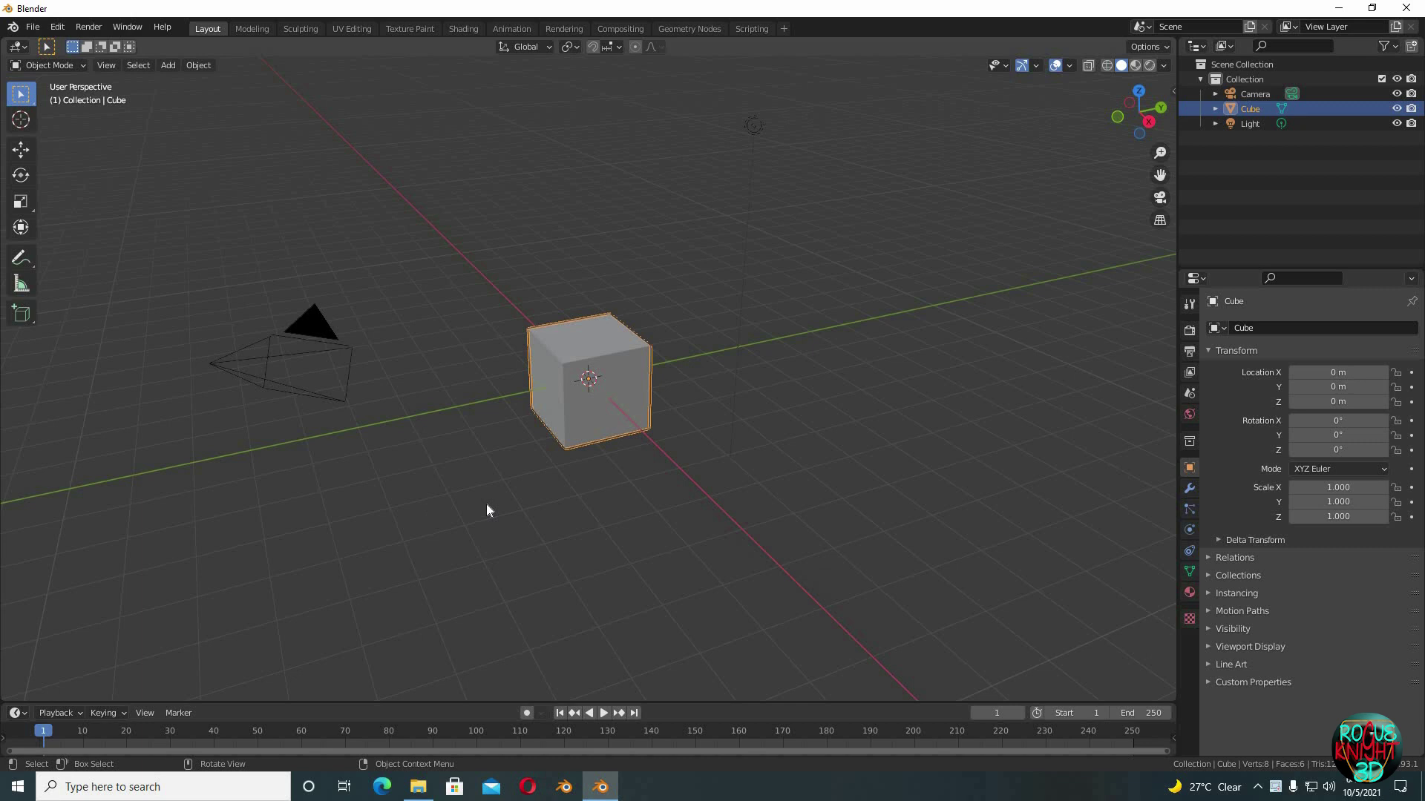
middle_drag(487, 504, 646, 488)
scroll(659, 467, up, 4)
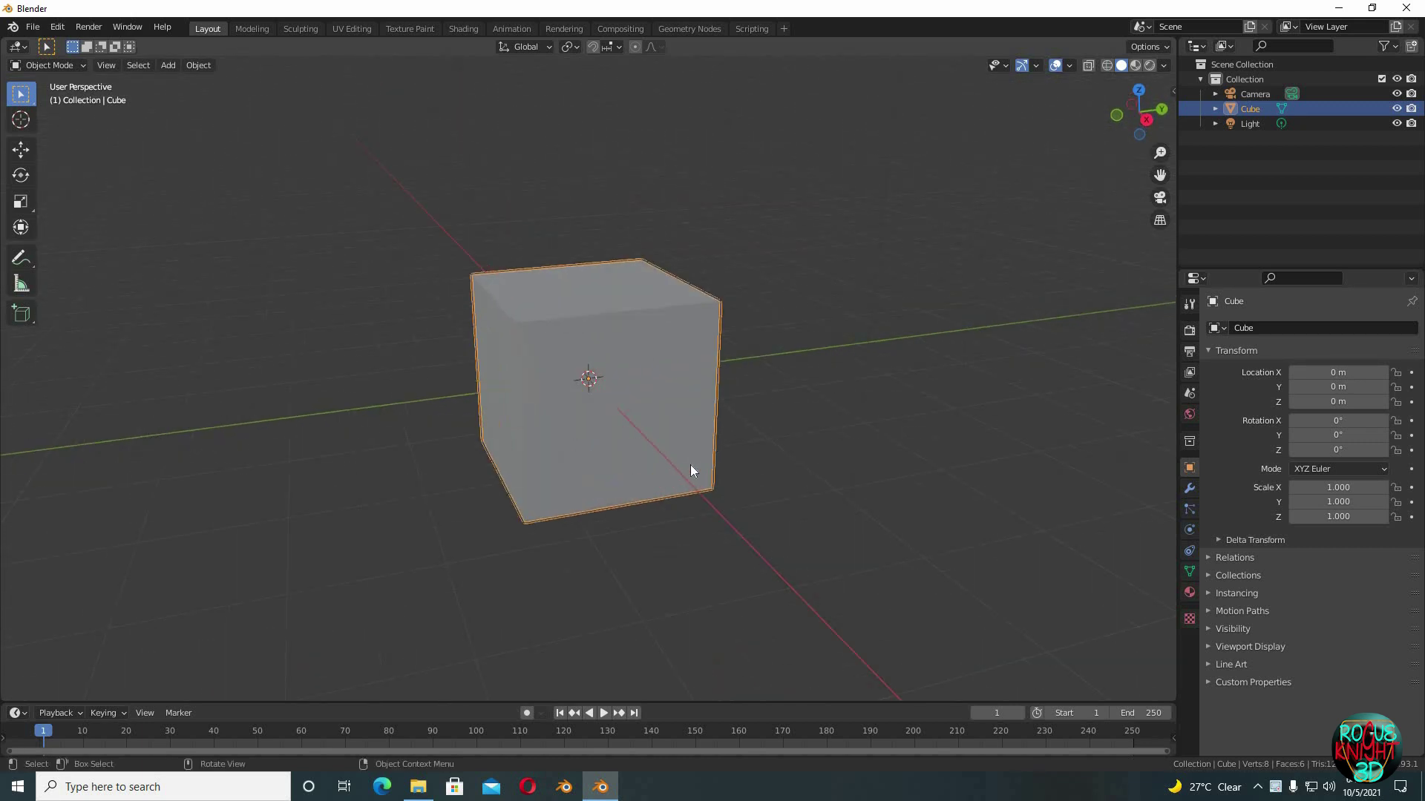
Set the cube's dimensions to 45 cm × 45 cm × 3 cm, then frame the slab low
key(n)
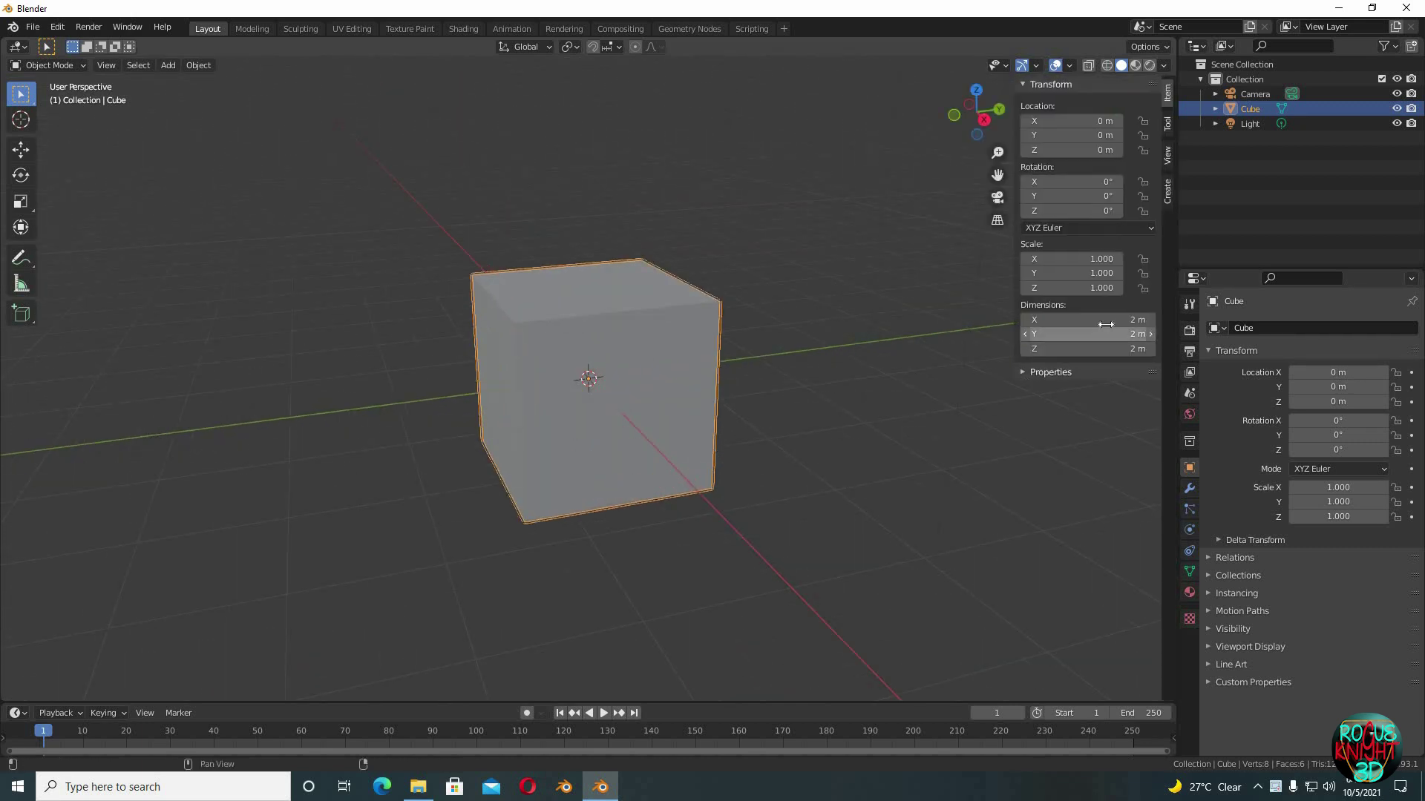
double_click(1106, 320)
text(45c)
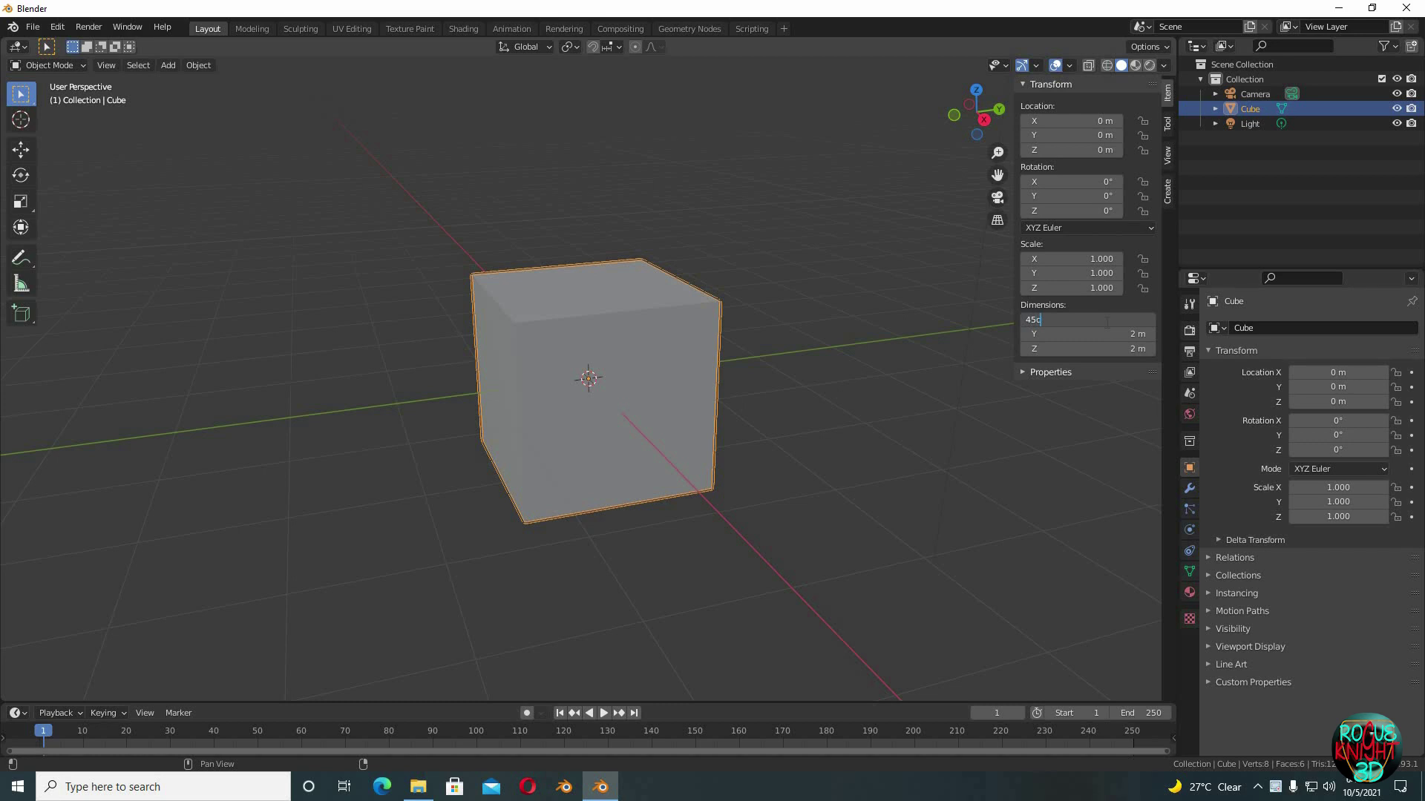
text(m)
key(Return)
double_click(1124, 335)
text(45)
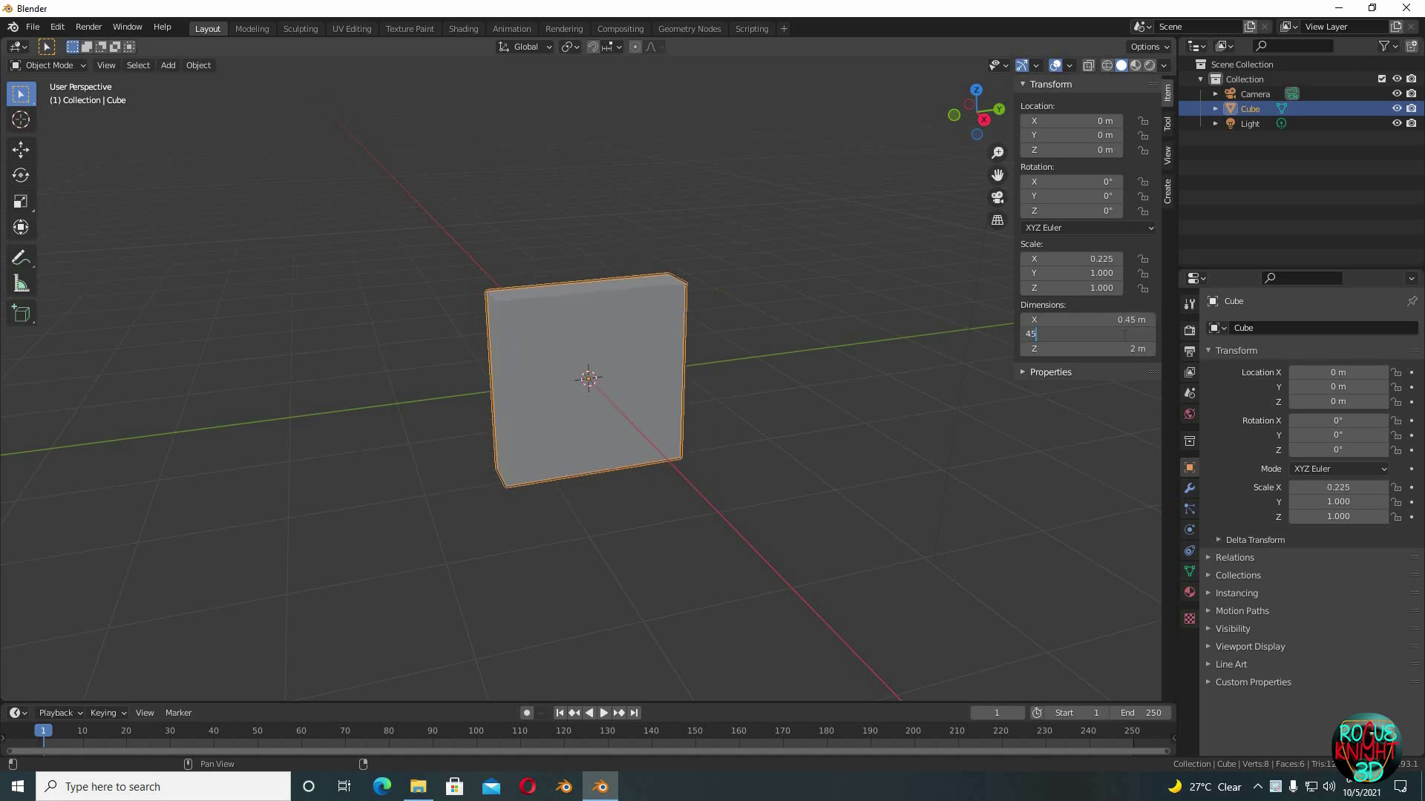
text(cm)
key(Return)
double_click(1124, 349)
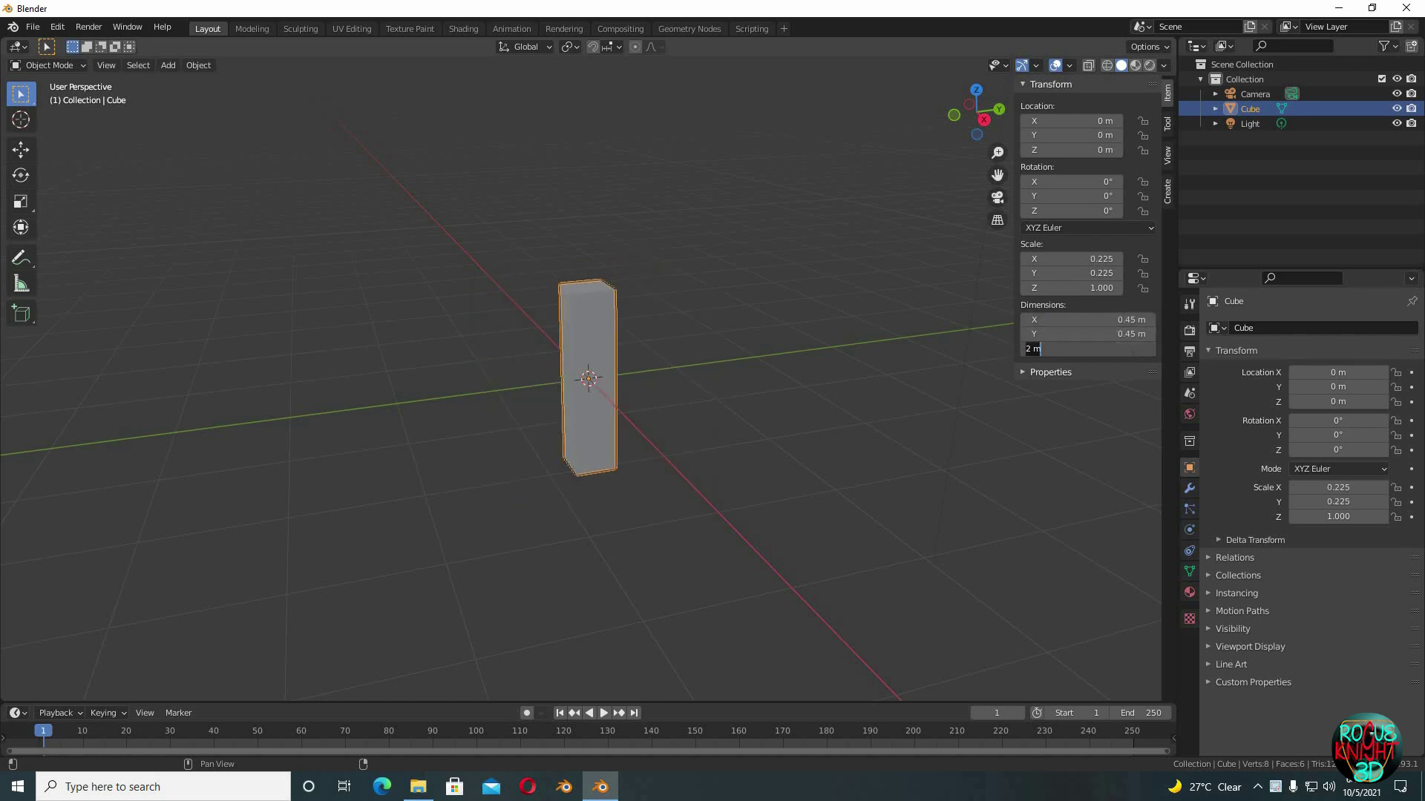
text(3cm)
key(Return)
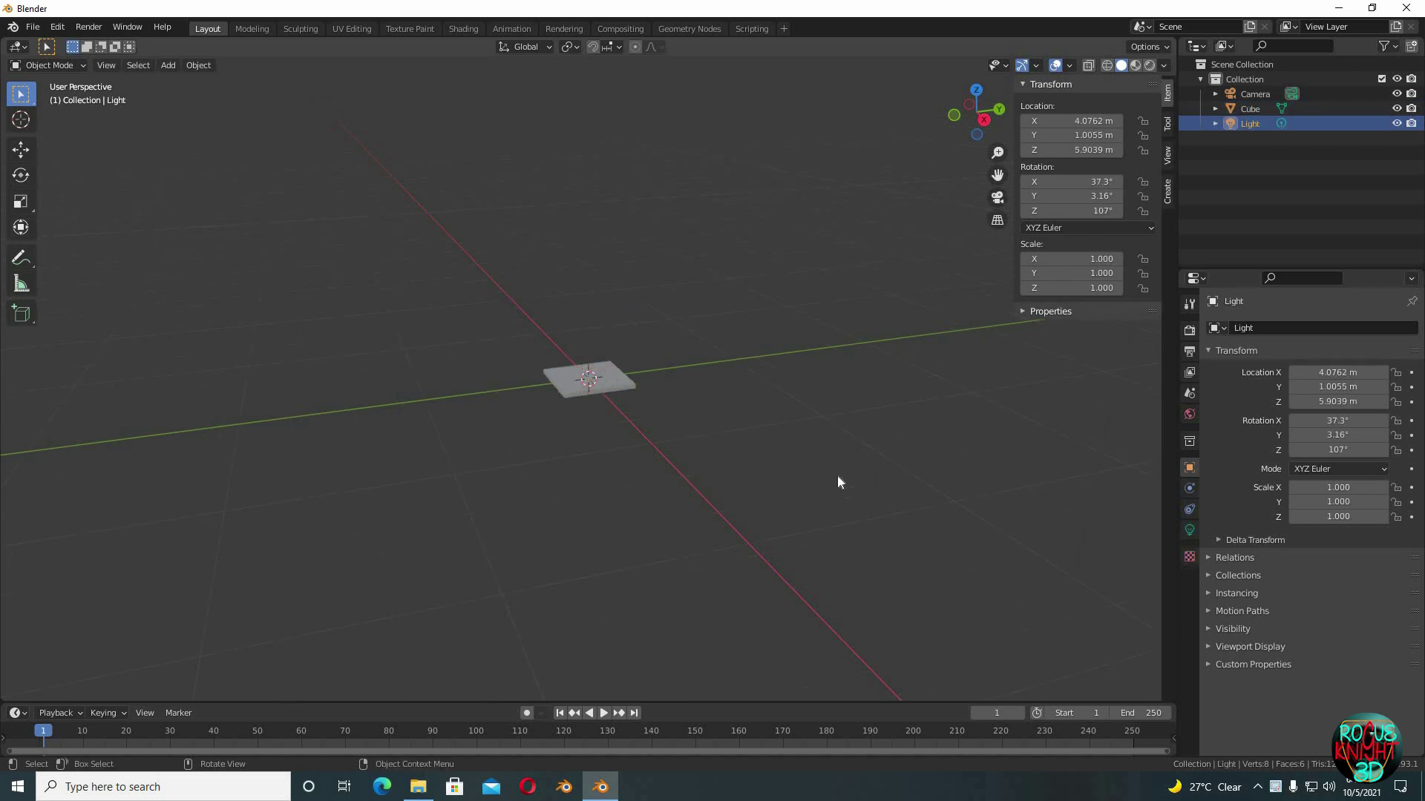
key(KP_Decimal)
middle_drag(600, 630, 454, 491)
middle_drag(670, 444, 918, 394)
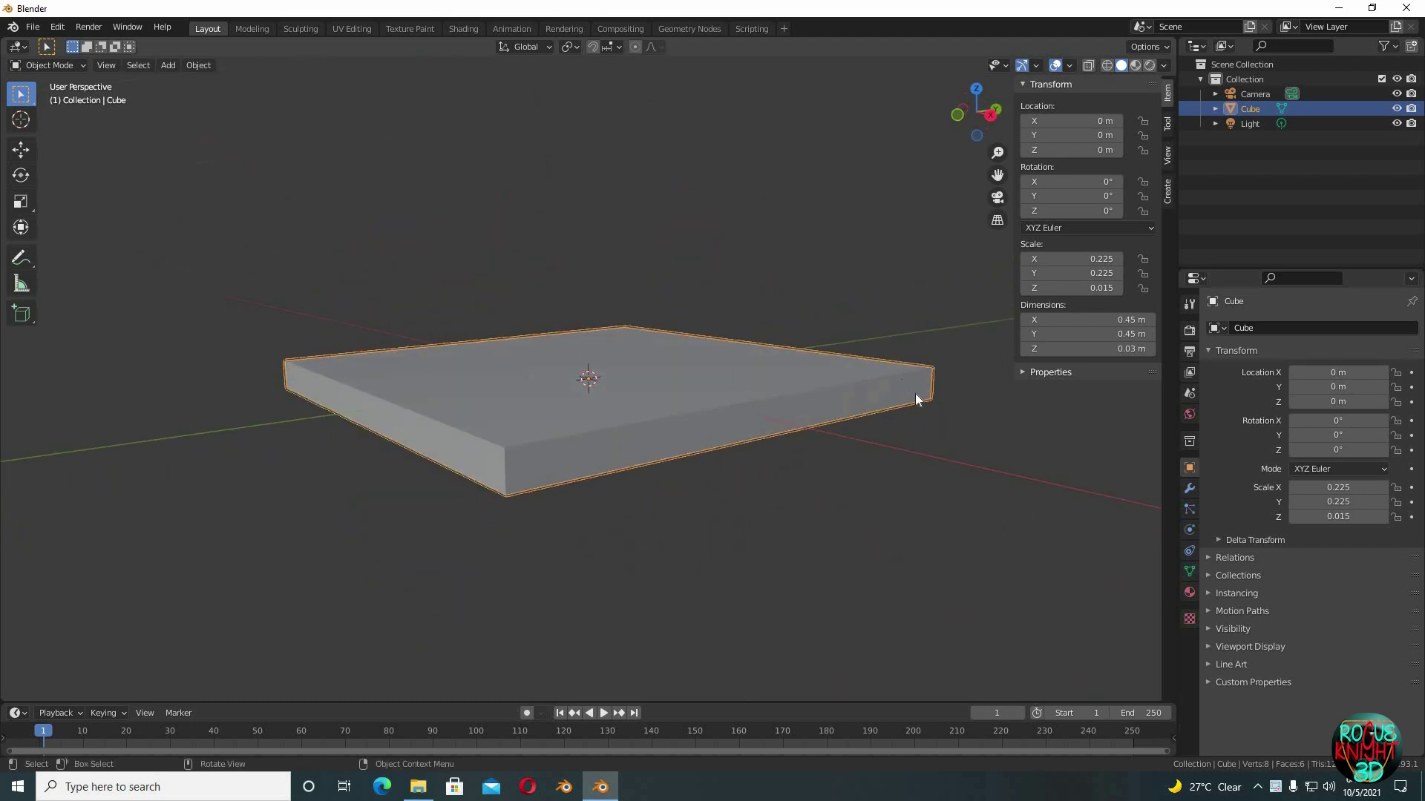
In Edit Mode, add a centred edge loop around the slab's thickness
key(n)
key(Tab)
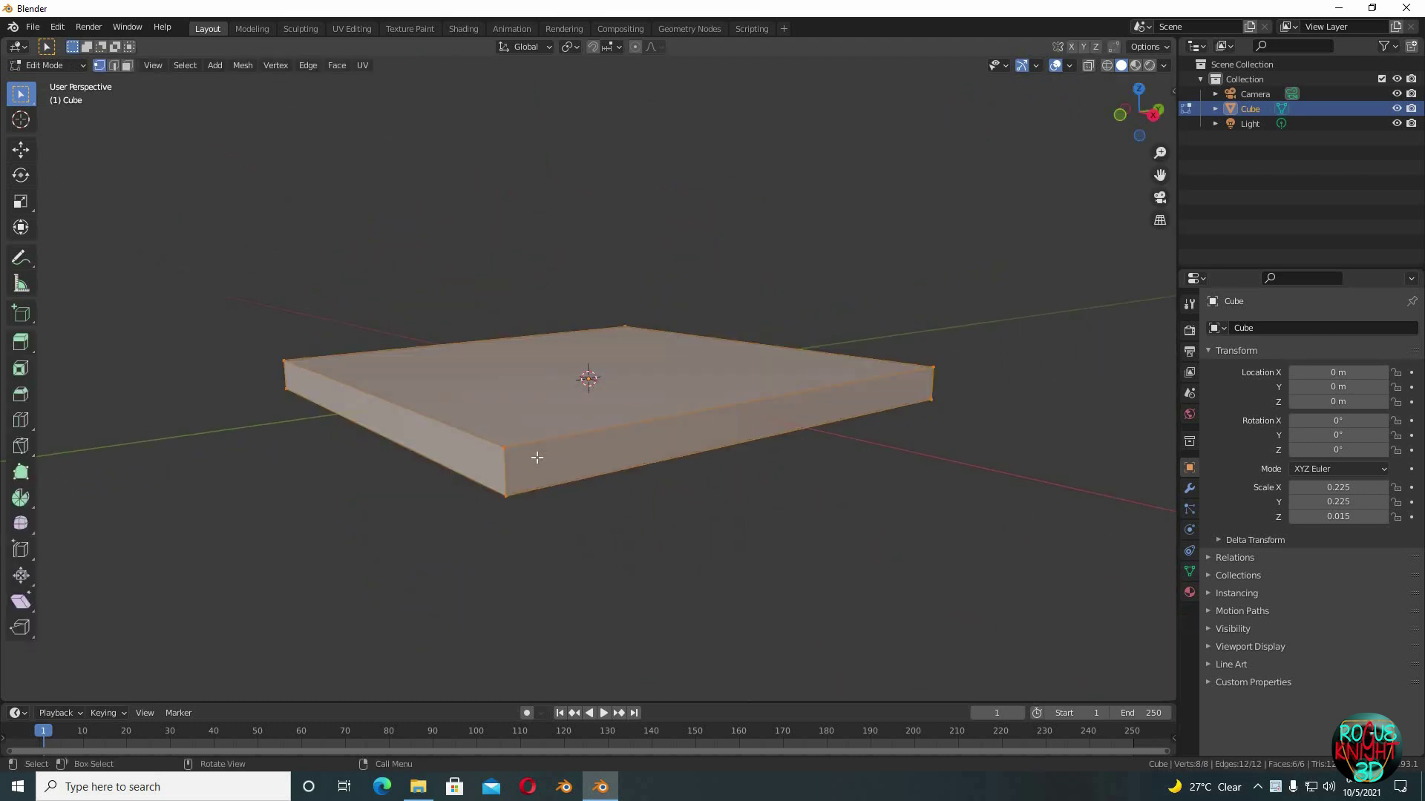
key(ctrl+r)
click(511, 472)
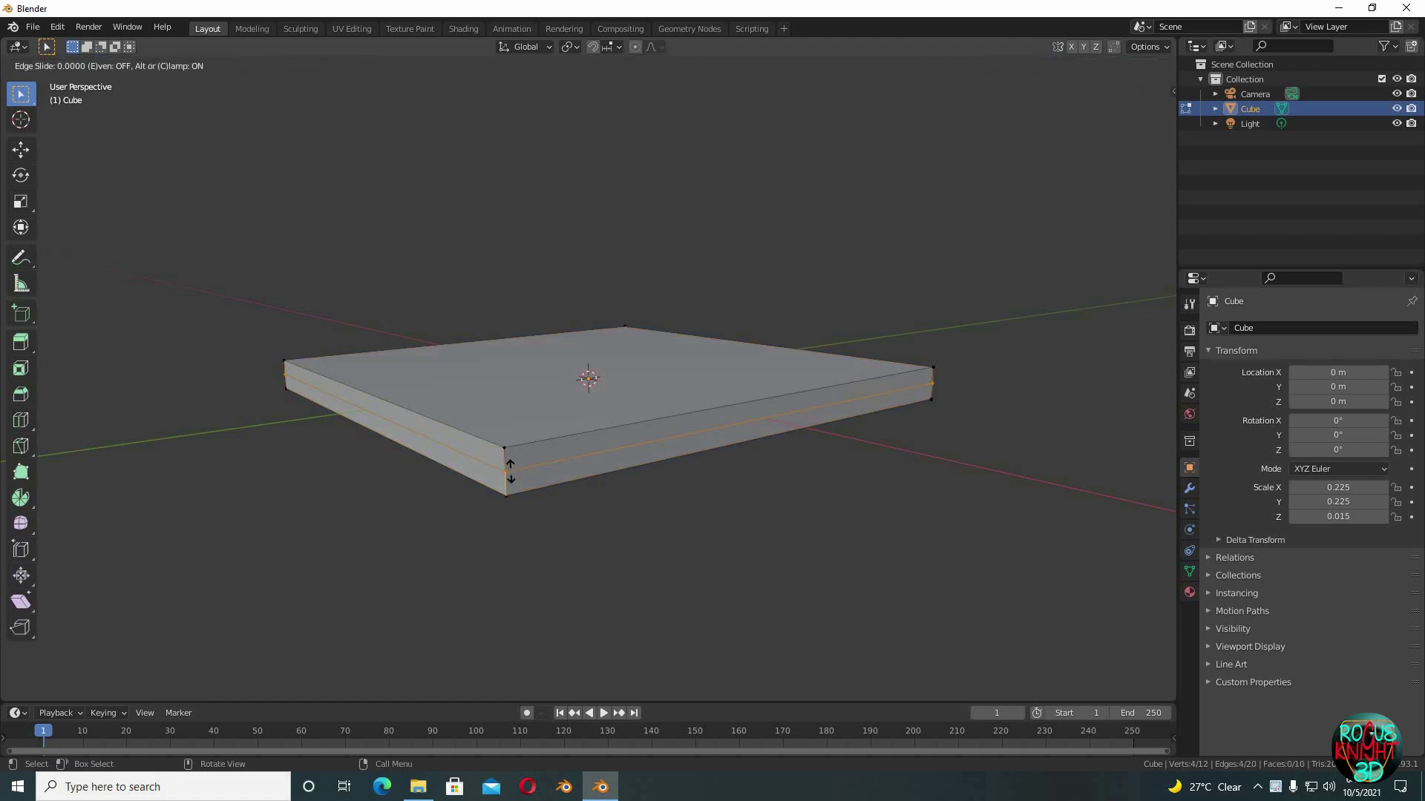
right_click(582, 554)
Bevel the new edge loop with 4 segments
scroll(583, 549, up, 2)
middle_drag(585, 544, 640, 499)
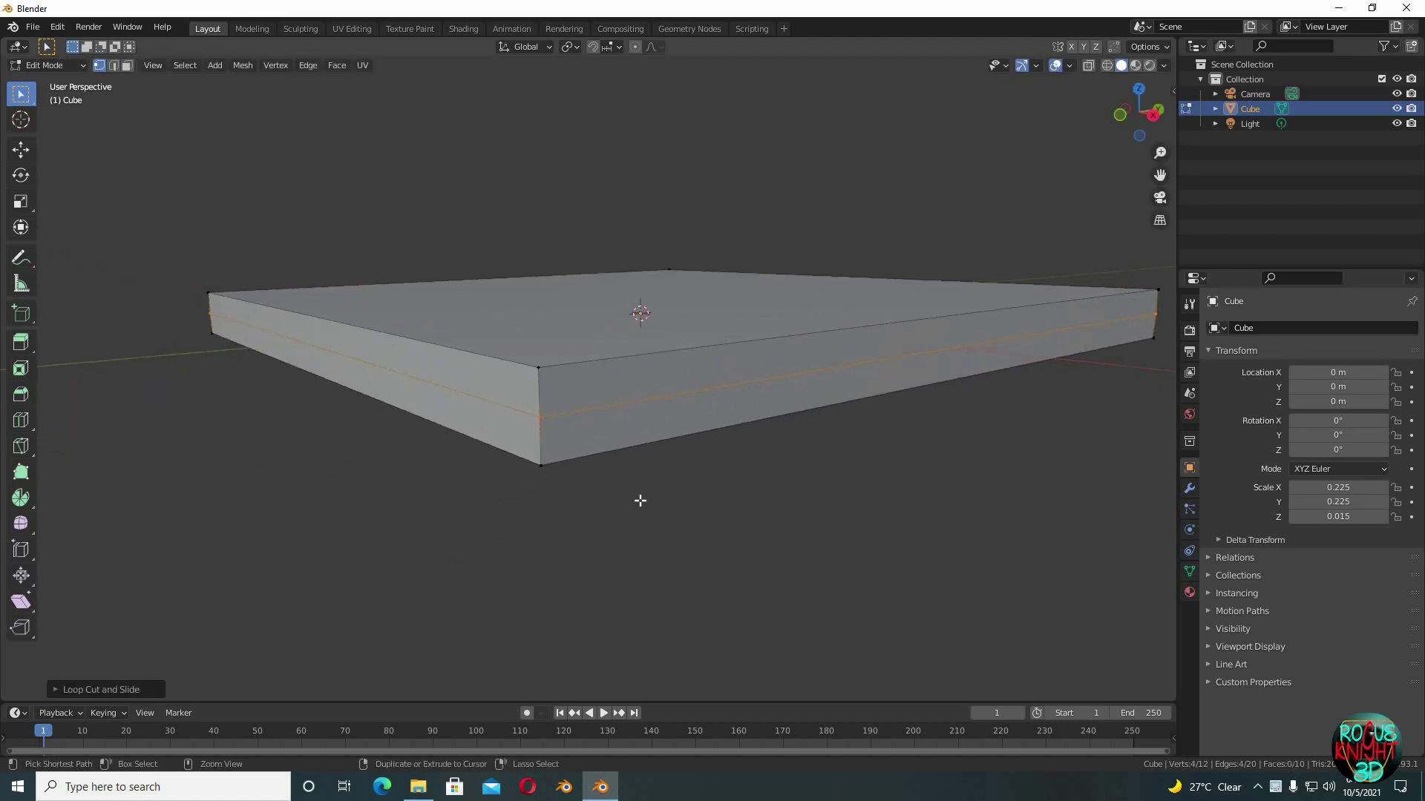
key(ctrl+b)
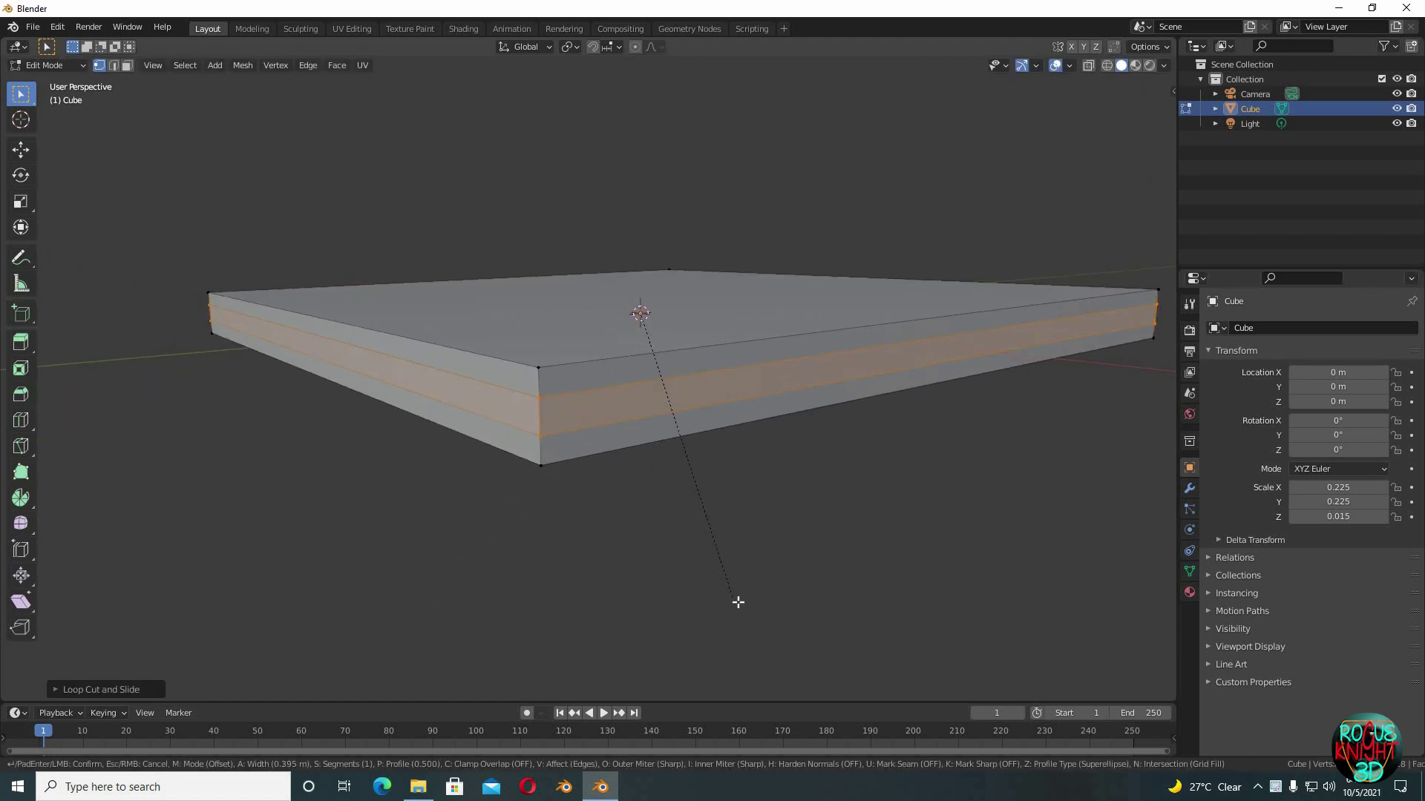
click(739, 604)
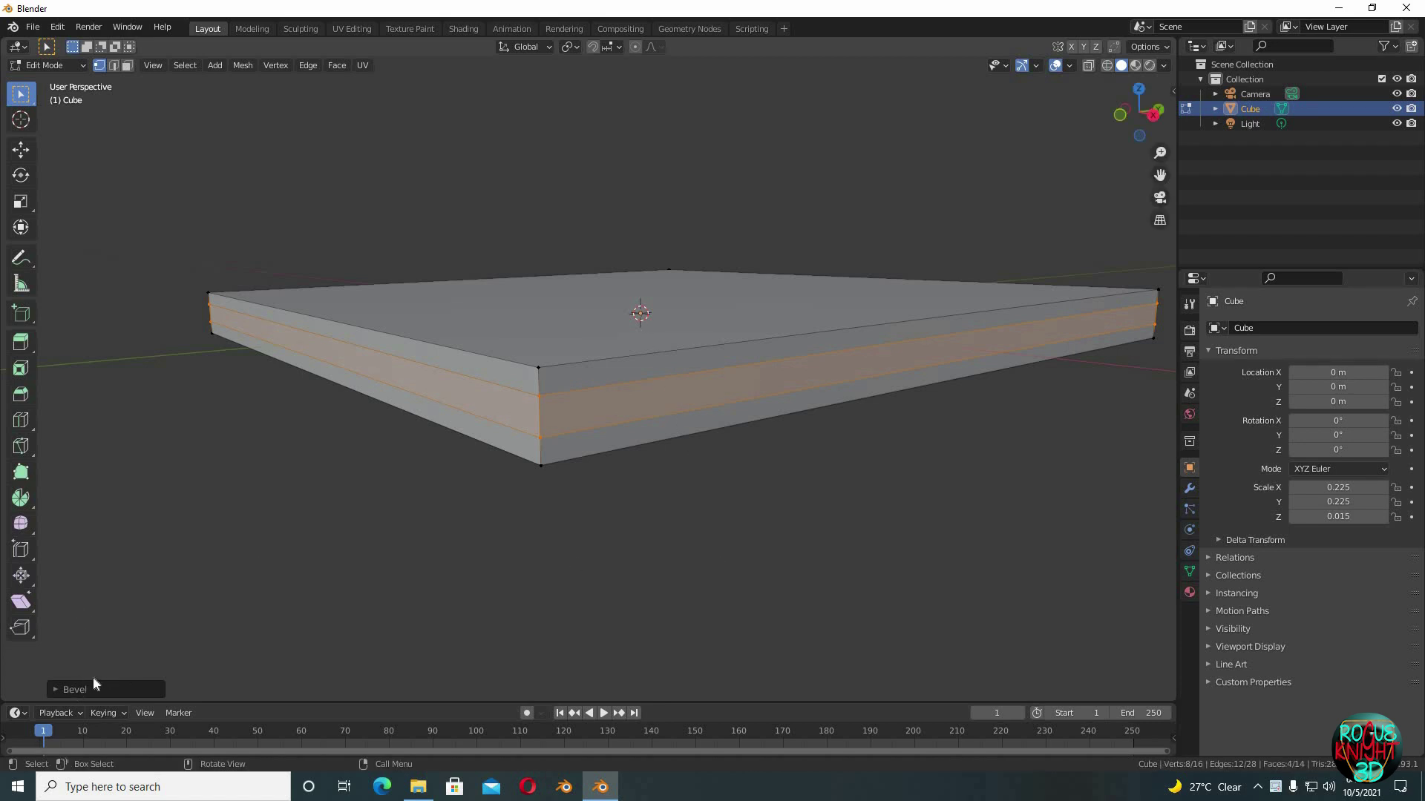
click(95, 686)
click(191, 476)
text(4)
key(Return)
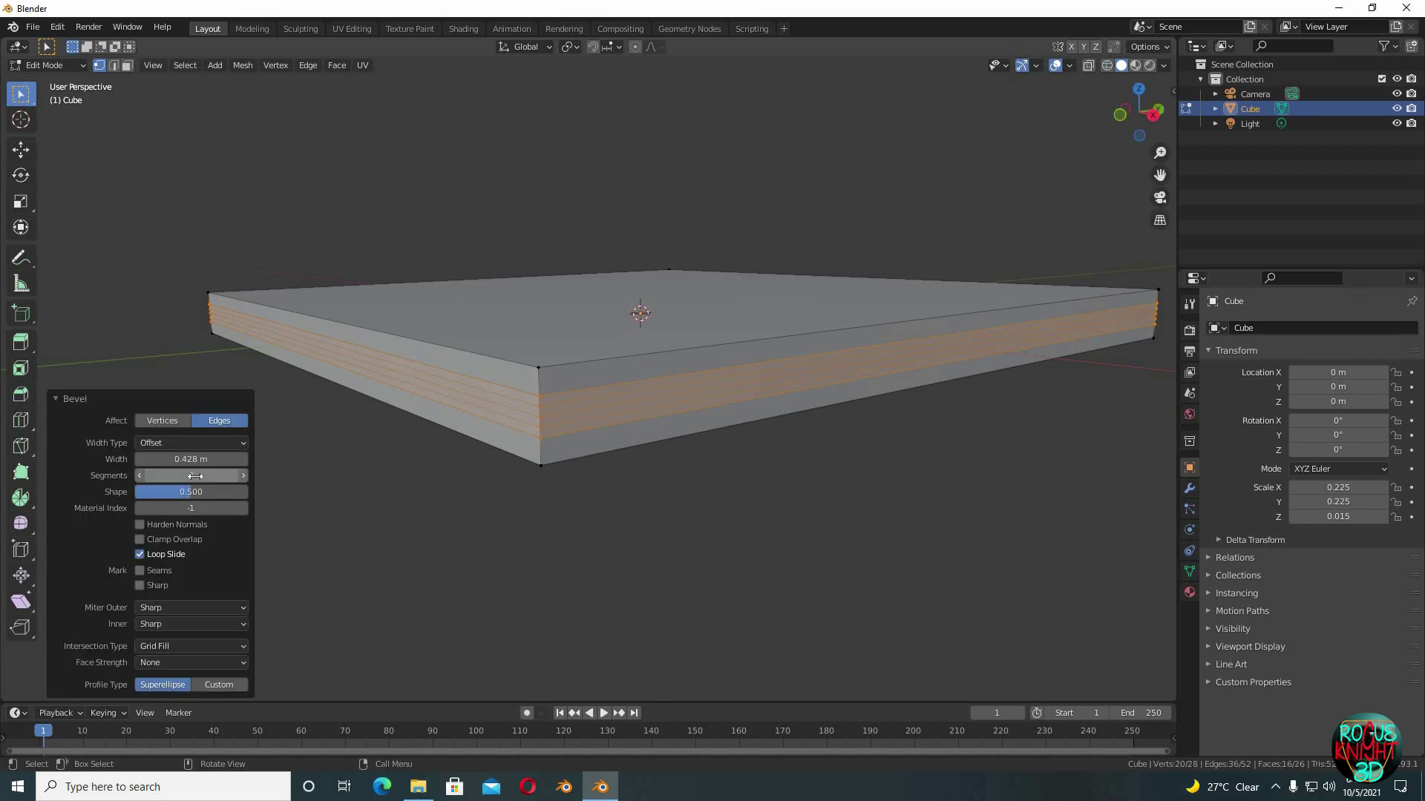
Select one loop inside the bevel and bevel it again more narrowly
click(436, 472)
middle_drag(500, 471, 581, 427)
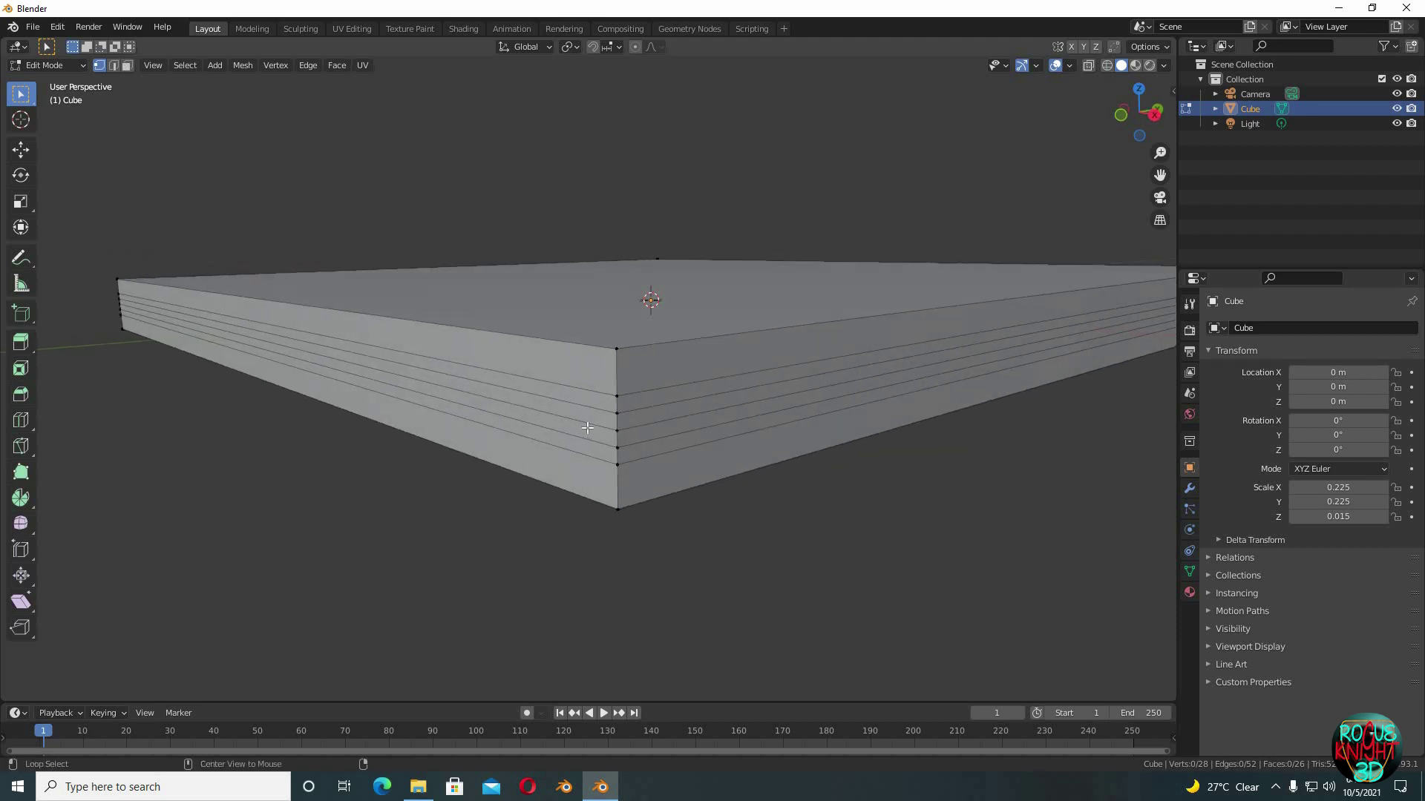
alt+click(589, 427)
key(ctrl+b)
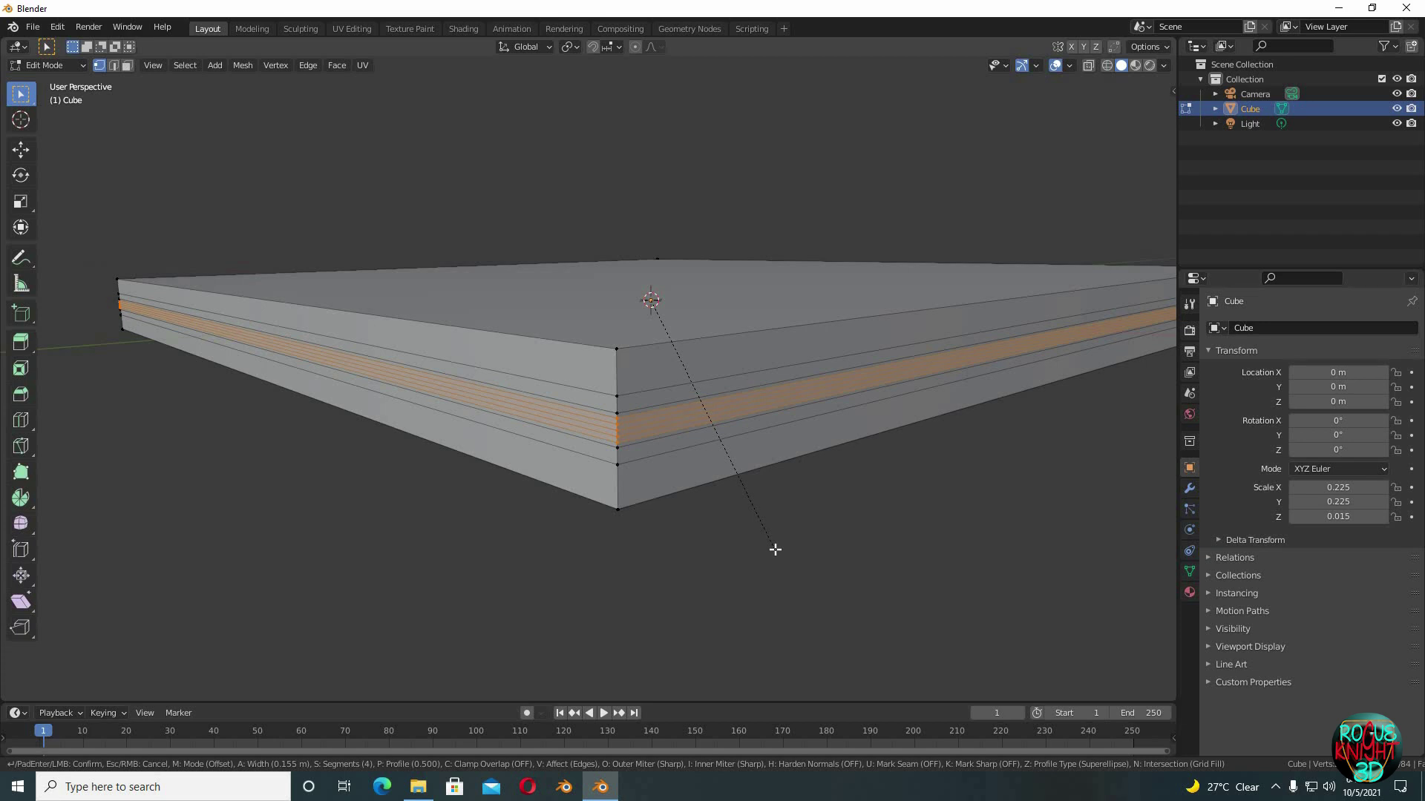
click(774, 548)
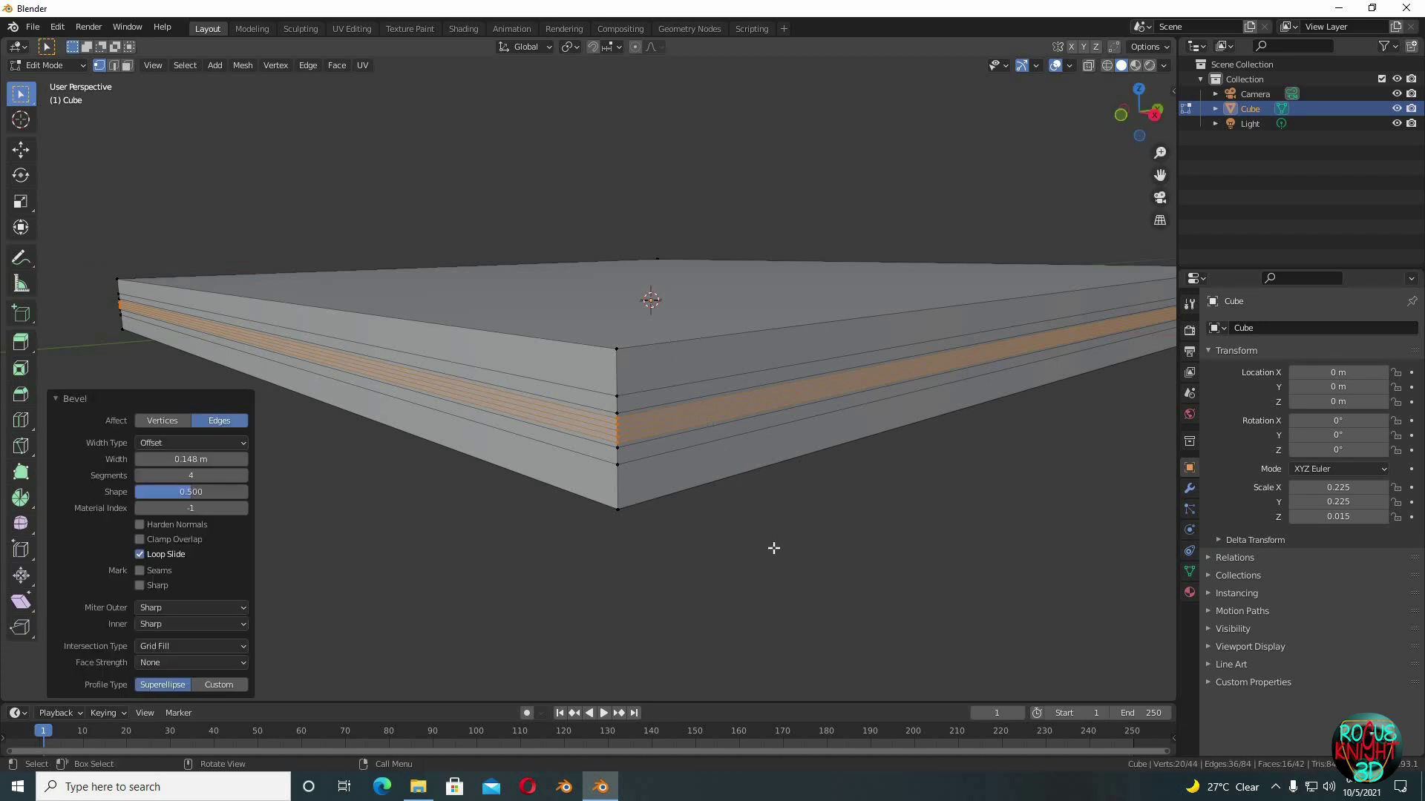
Select the central edge loop around the slab's side and view the whole slab
scroll(621, 463, up, 2)
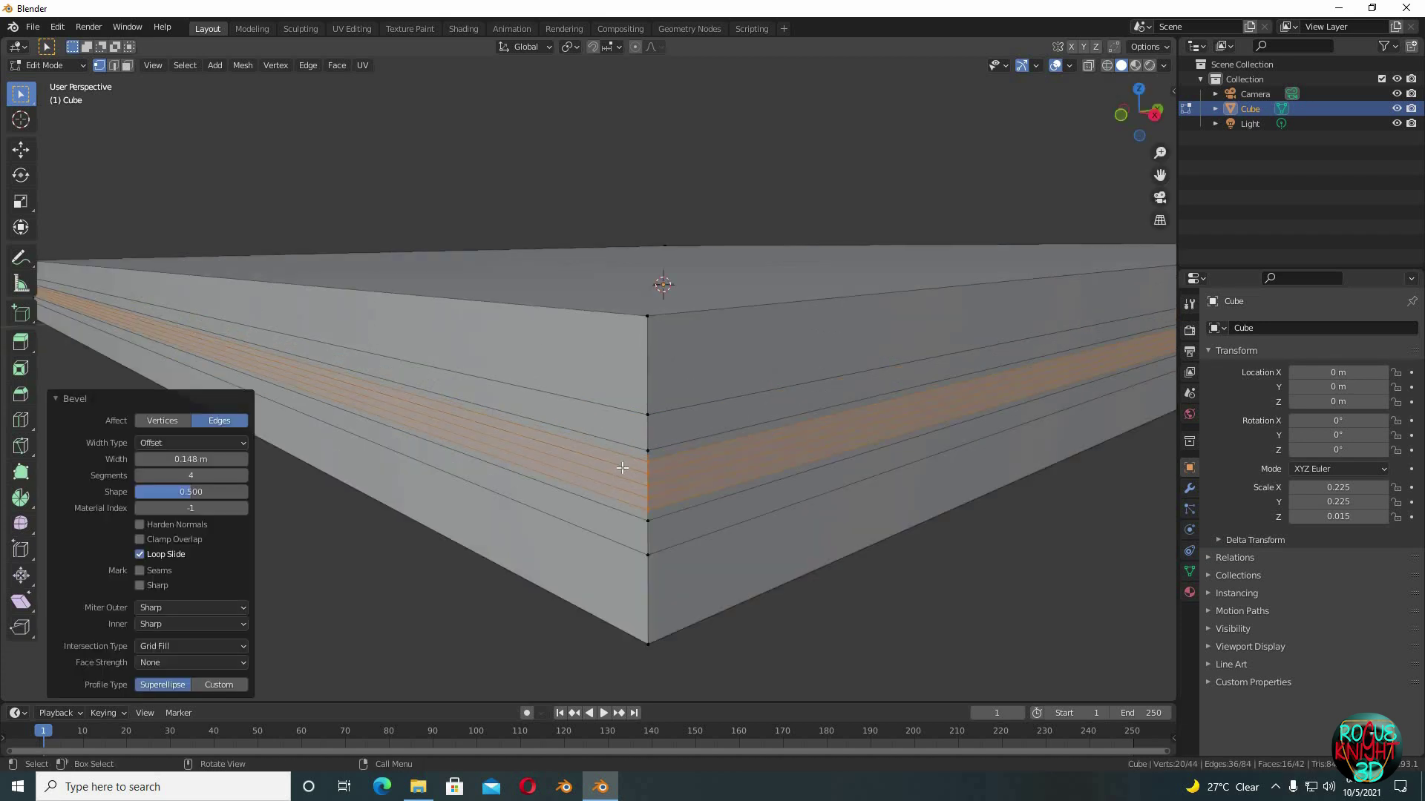
alt+click(626, 481)
scroll(697, 512, down, 5)
middle_drag(697, 512, 650, 509)
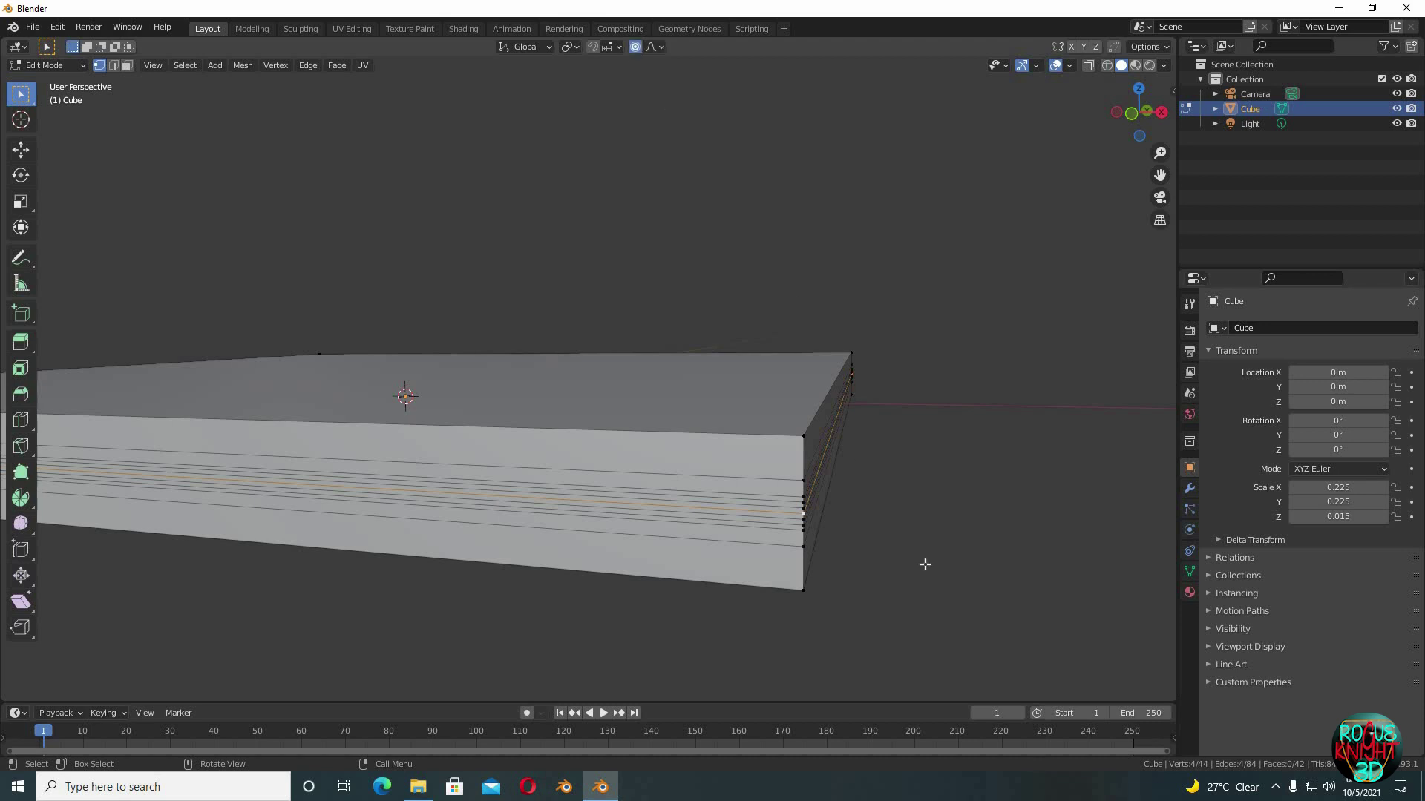
Scale the central loop inward to about 0.987 with proportional falloff, then return to Object Mode
key(s)
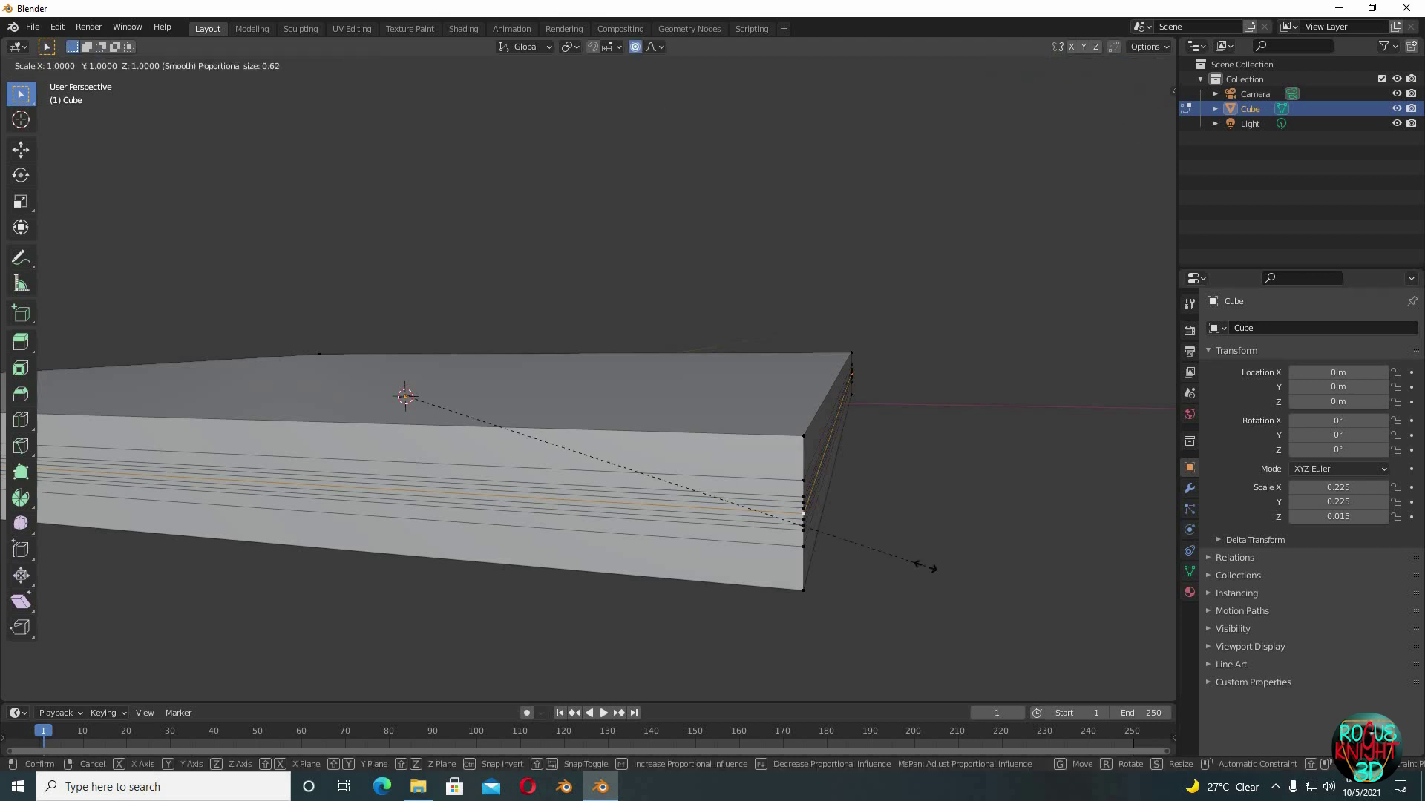
scroll(926, 567, up, 20)
scroll(924, 566, up, 1)
scroll(921, 564, up, 3)
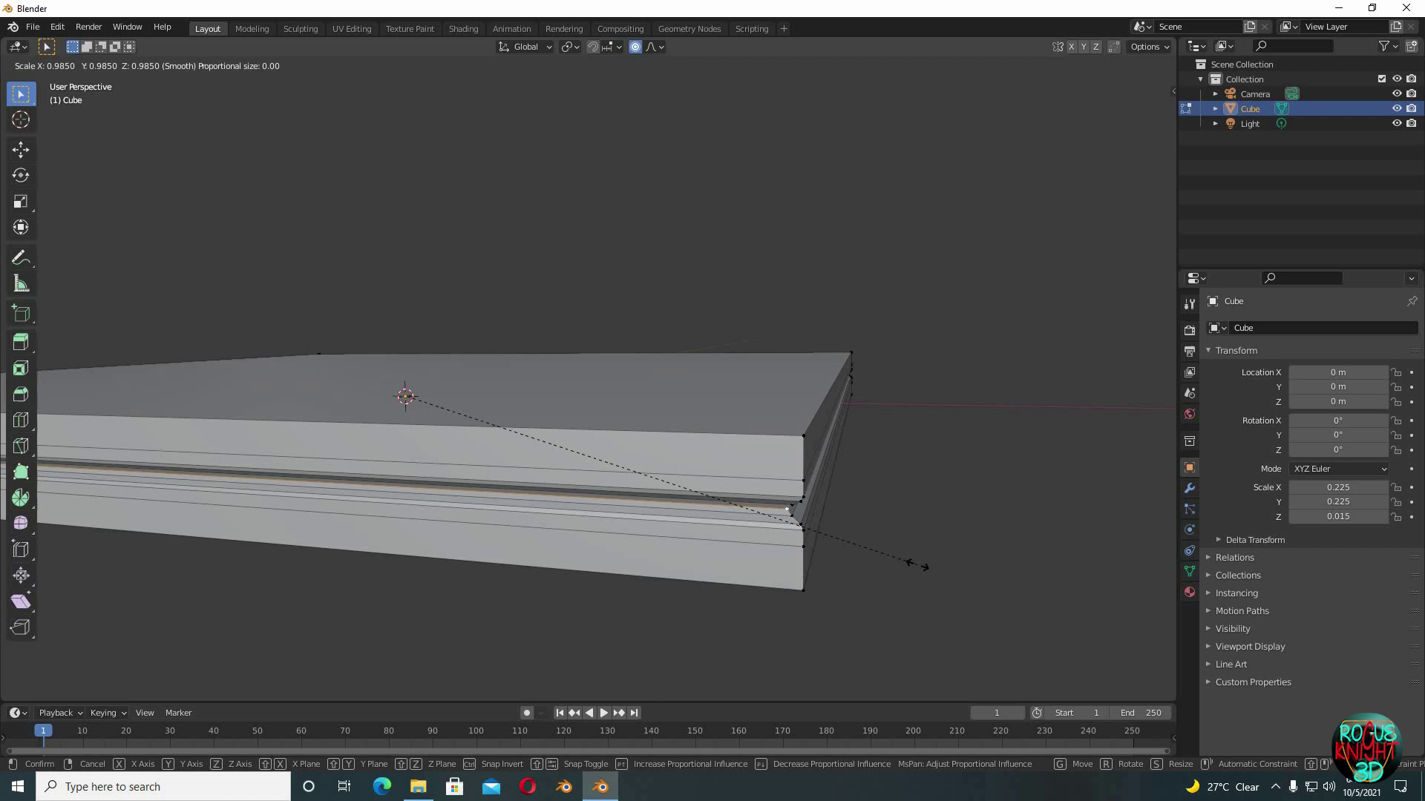
click(924, 567)
middle_drag(915, 566, 788, 536)
scroll(742, 598, down, 4)
key(Tab)
scroll(737, 601, down, 2)
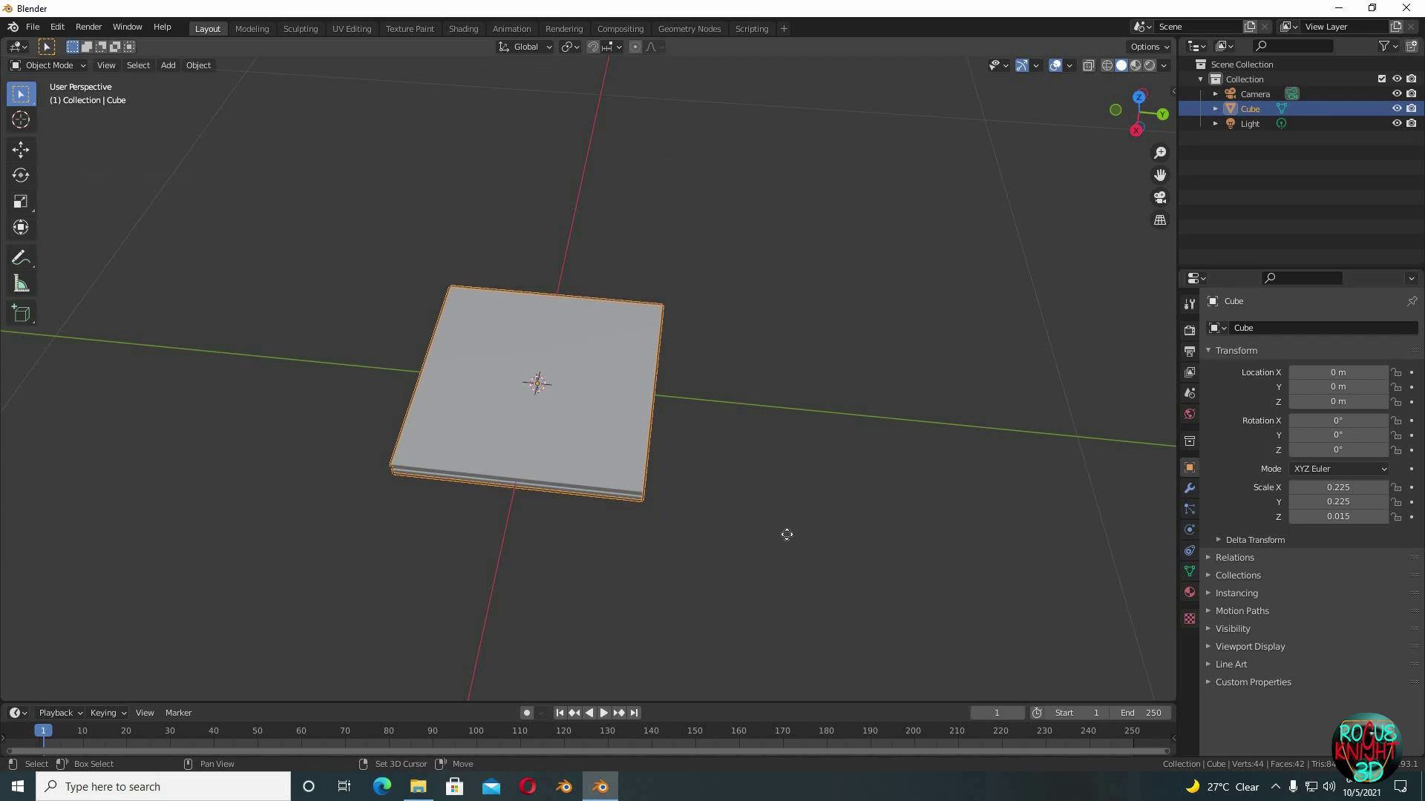
Duplicate the slab and move the copy 0.80215 m along Y
key(shift+d)
key(y)
click(56, 567)
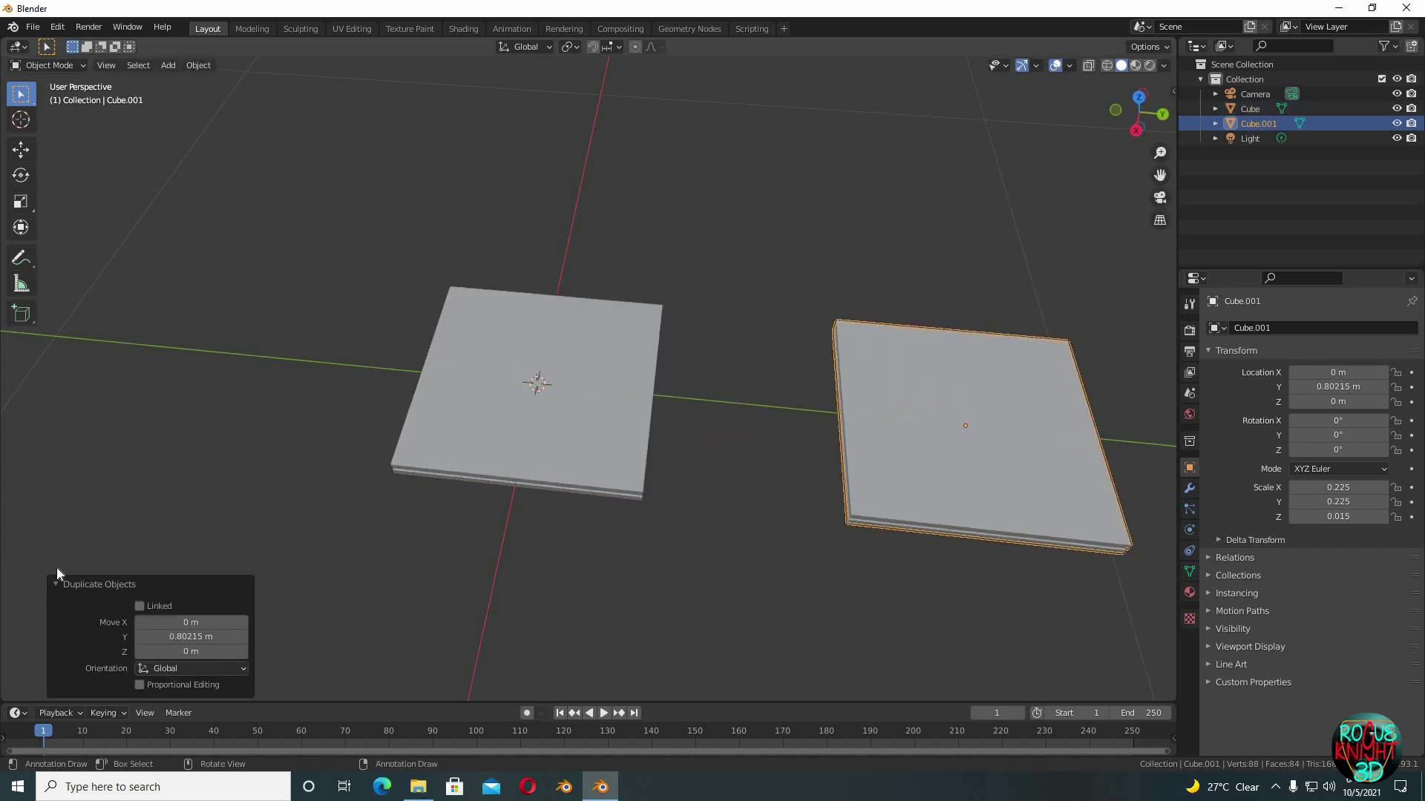
middle_drag(345, 563, 535, 565)
Stretch the copy 1.684 times along Y, then select the original slab in Edit Mode
key(s)
key(y)
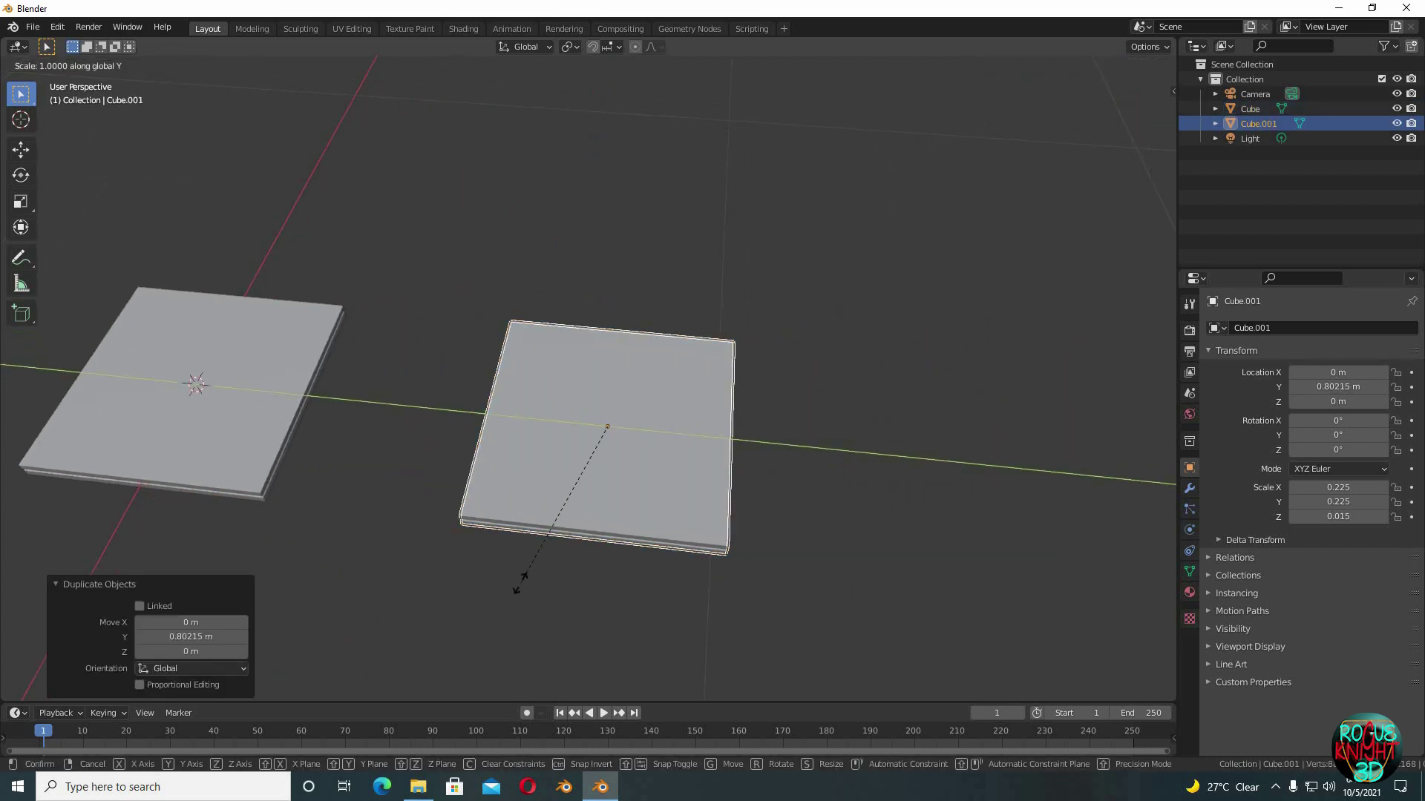
click(375, 622)
middle_drag(469, 617, 689, 498)
middle_drag(776, 467, 470, 401)
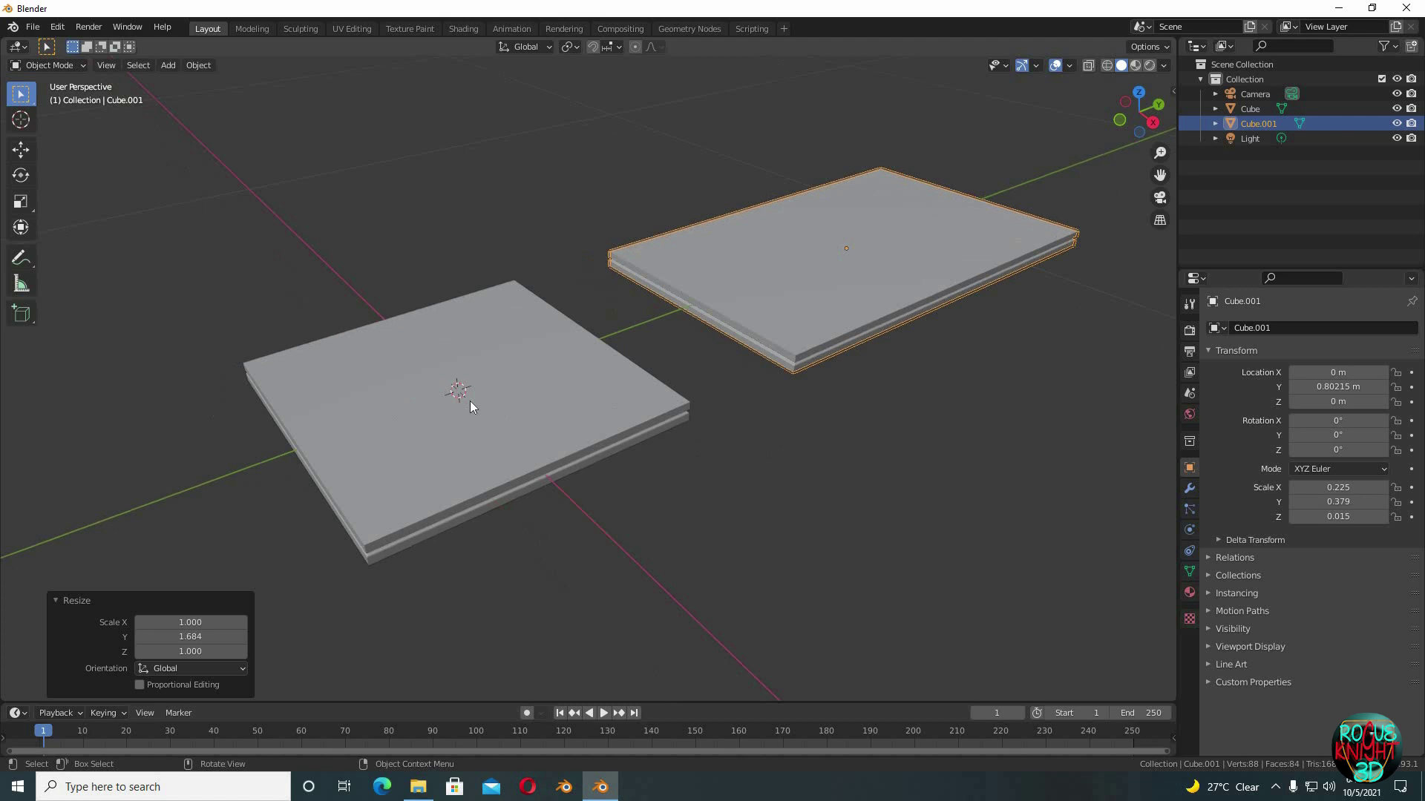
click(502, 446)
key(Tab)
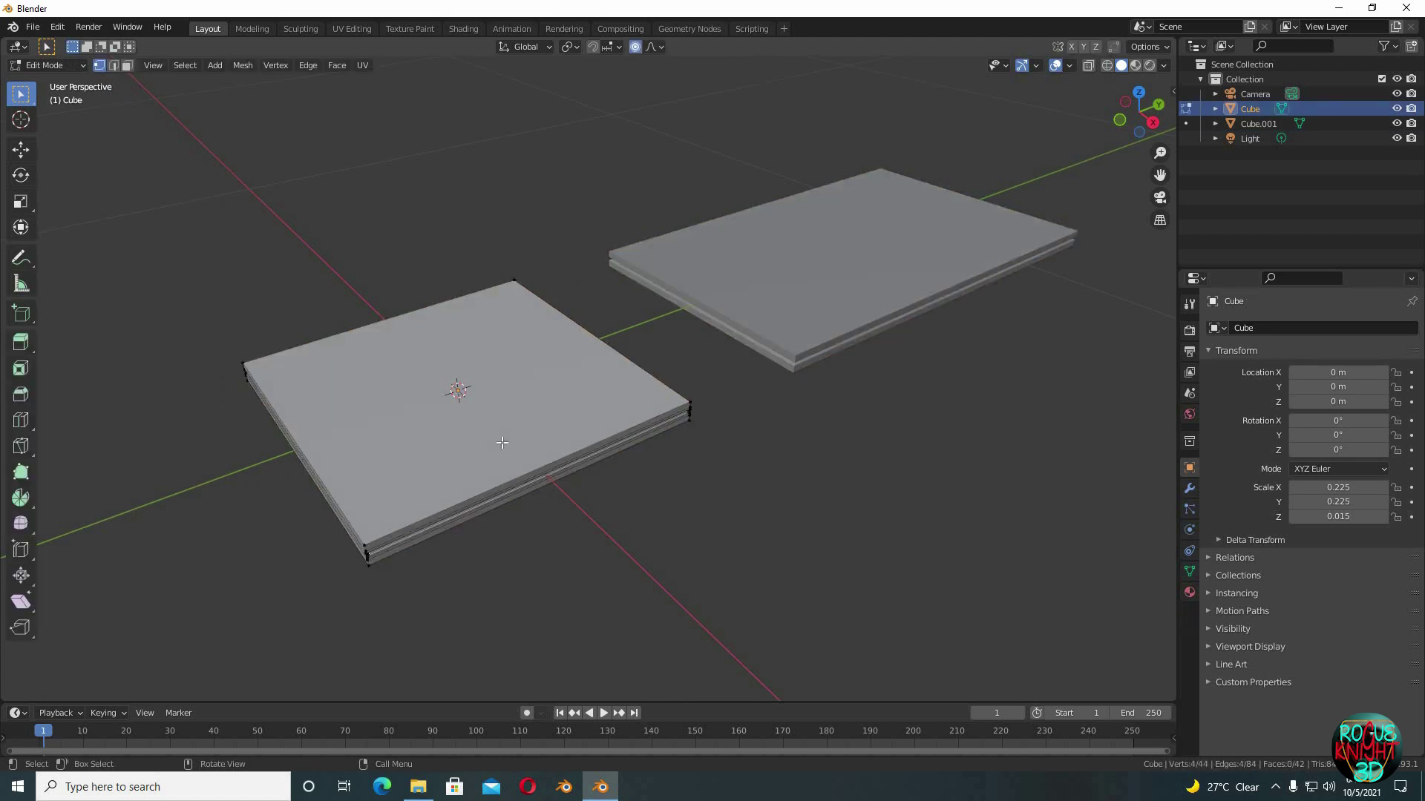
Add 20 centred loop cuts across the square slab
key(ctrl+r)
click(516, 461)
right_click(510, 472)
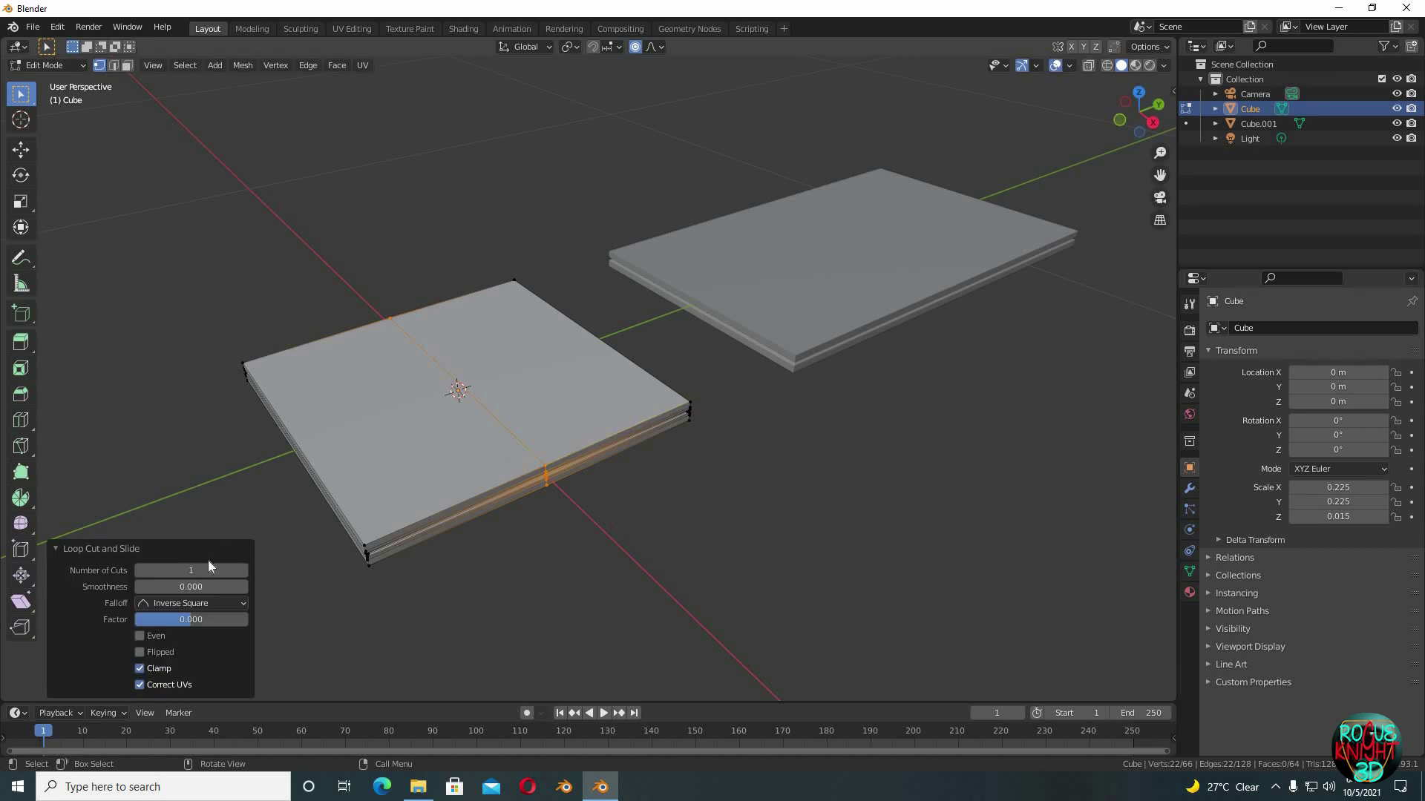
click(209, 569)
text(20)
key(Return)
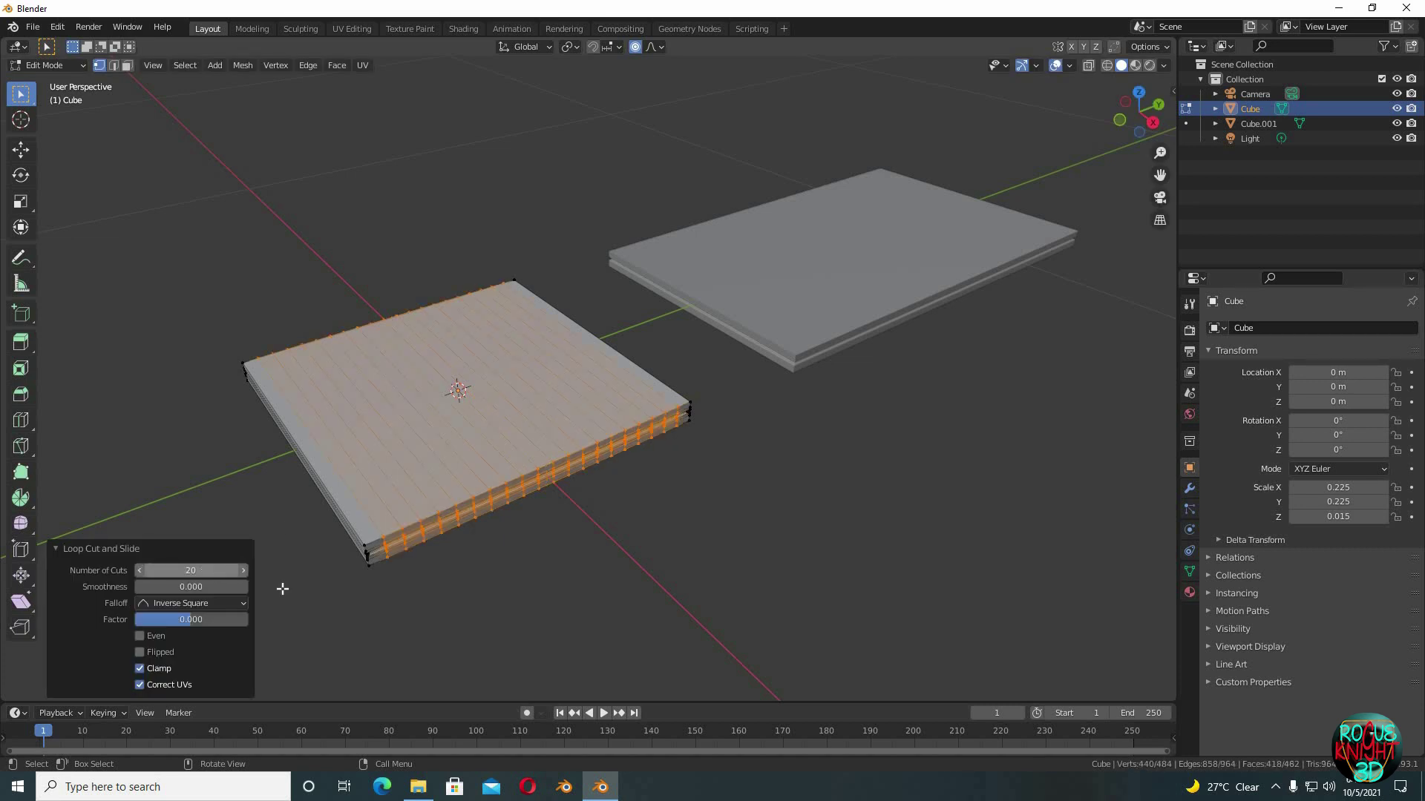
click(342, 436)
Add 20 loop cuts in the other direction on the square slab
key(ctrl+r)
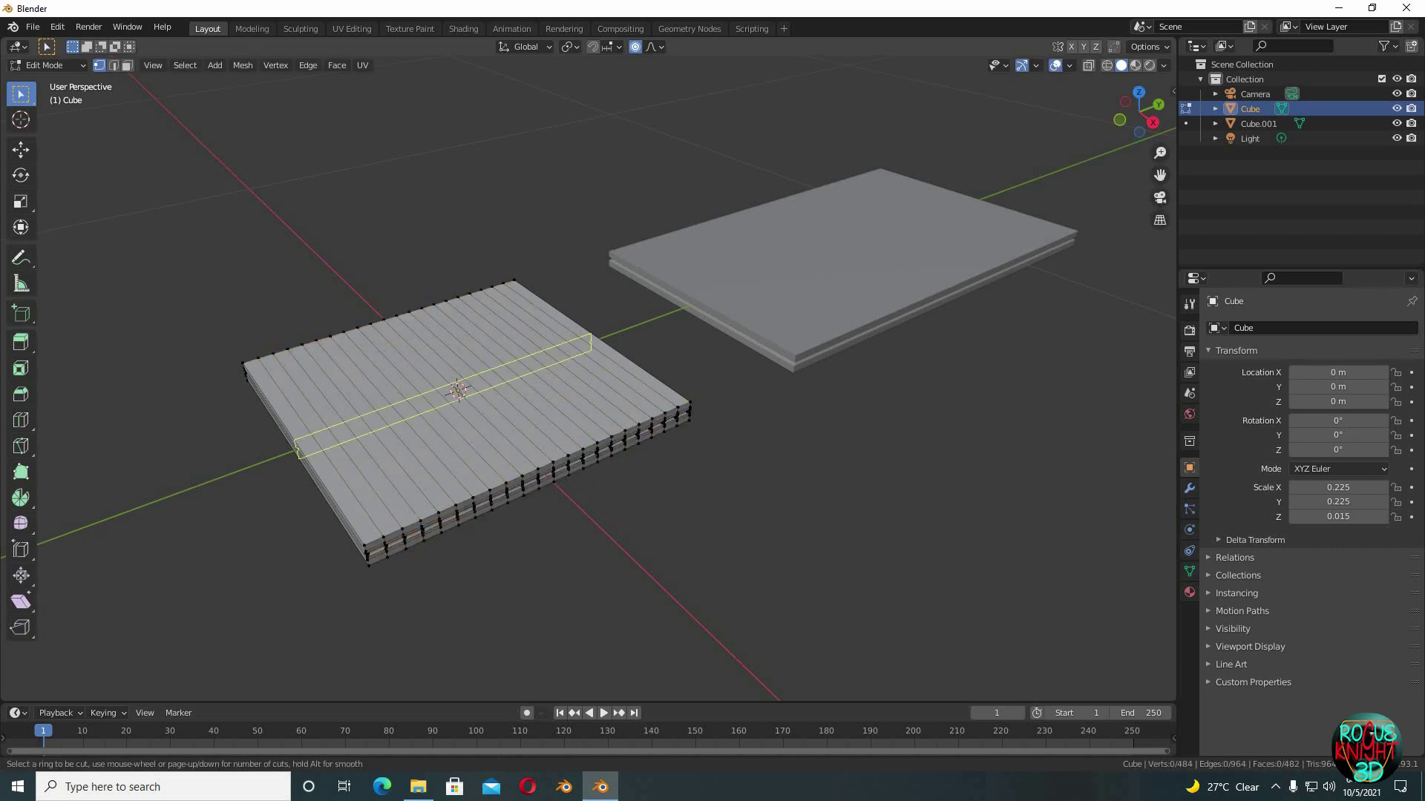
click(342, 435)
right_click(343, 435)
click(221, 571)
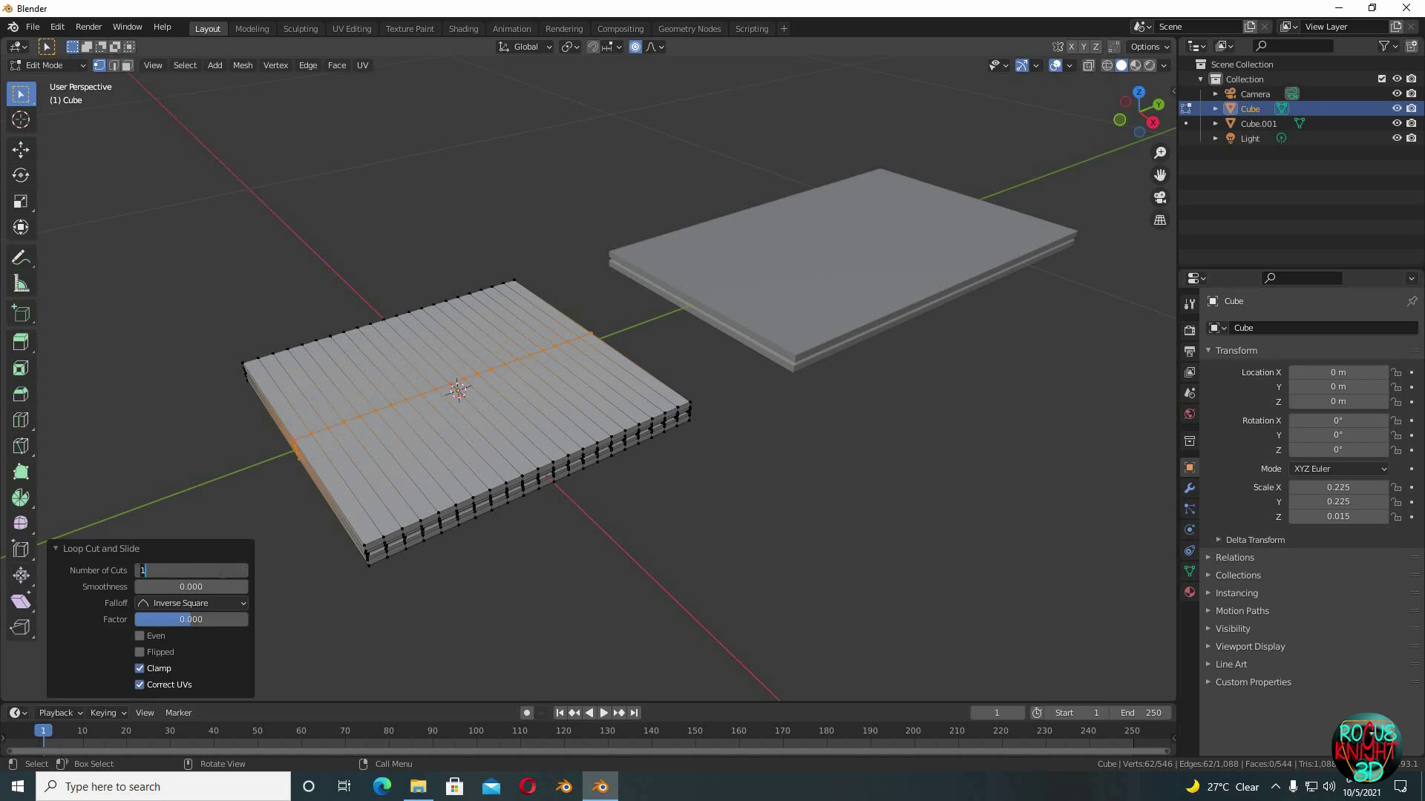
text(20)
key(Return)
click(597, 405)
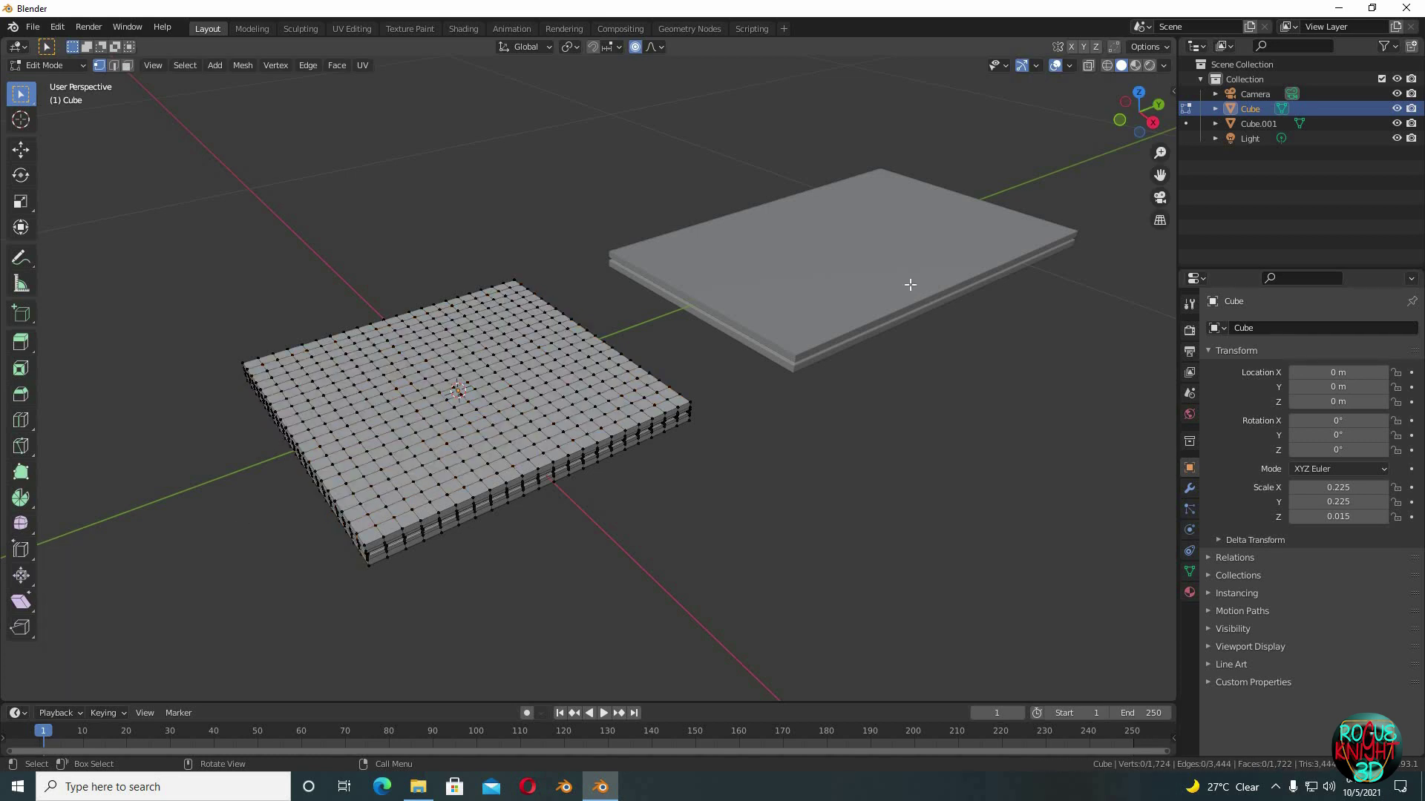
key(Tab)
Add 40 loop cuts across the rectangular slab Cube.001
shift+middle_drag(721, 439, 549, 493)
click(691, 371)
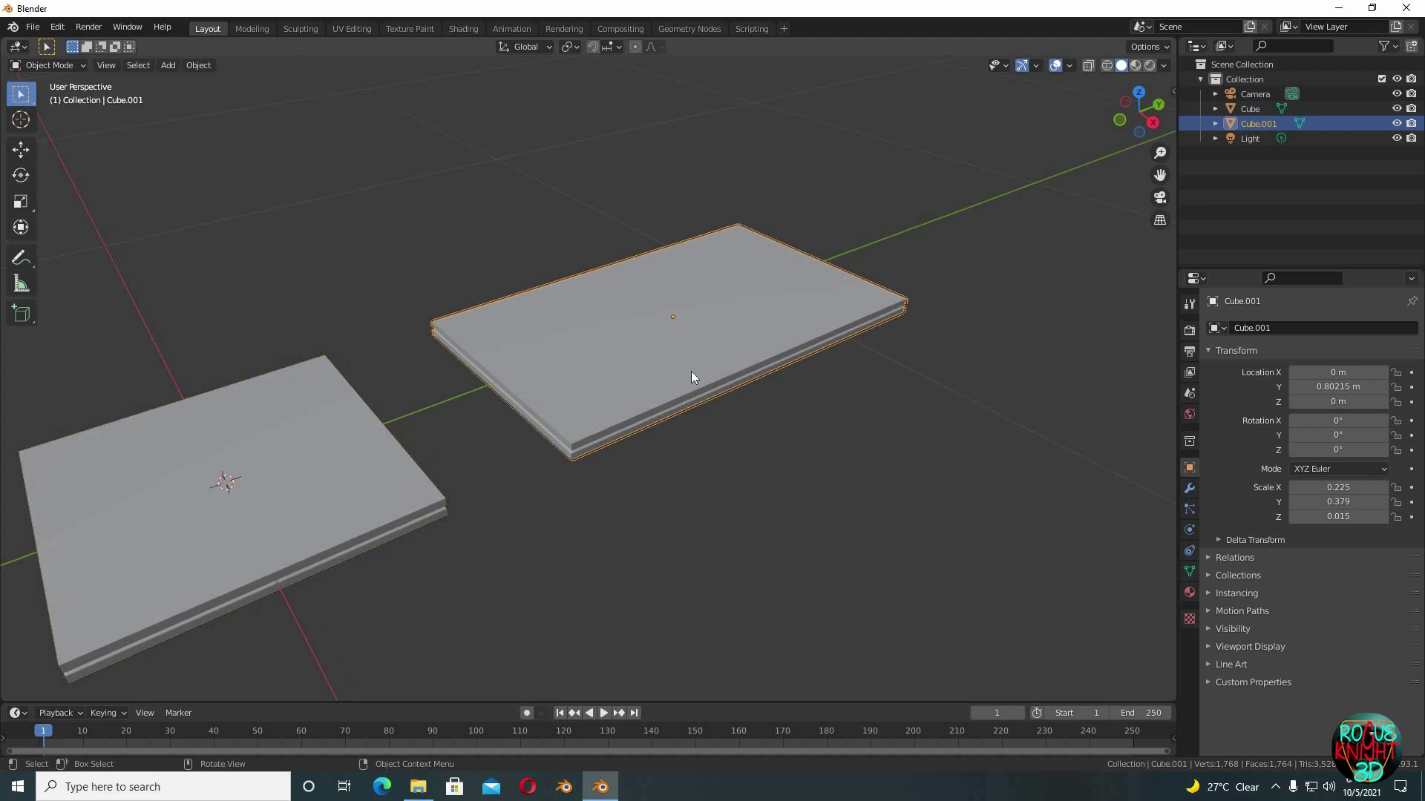
key(Tab)
key(ctrl+r)
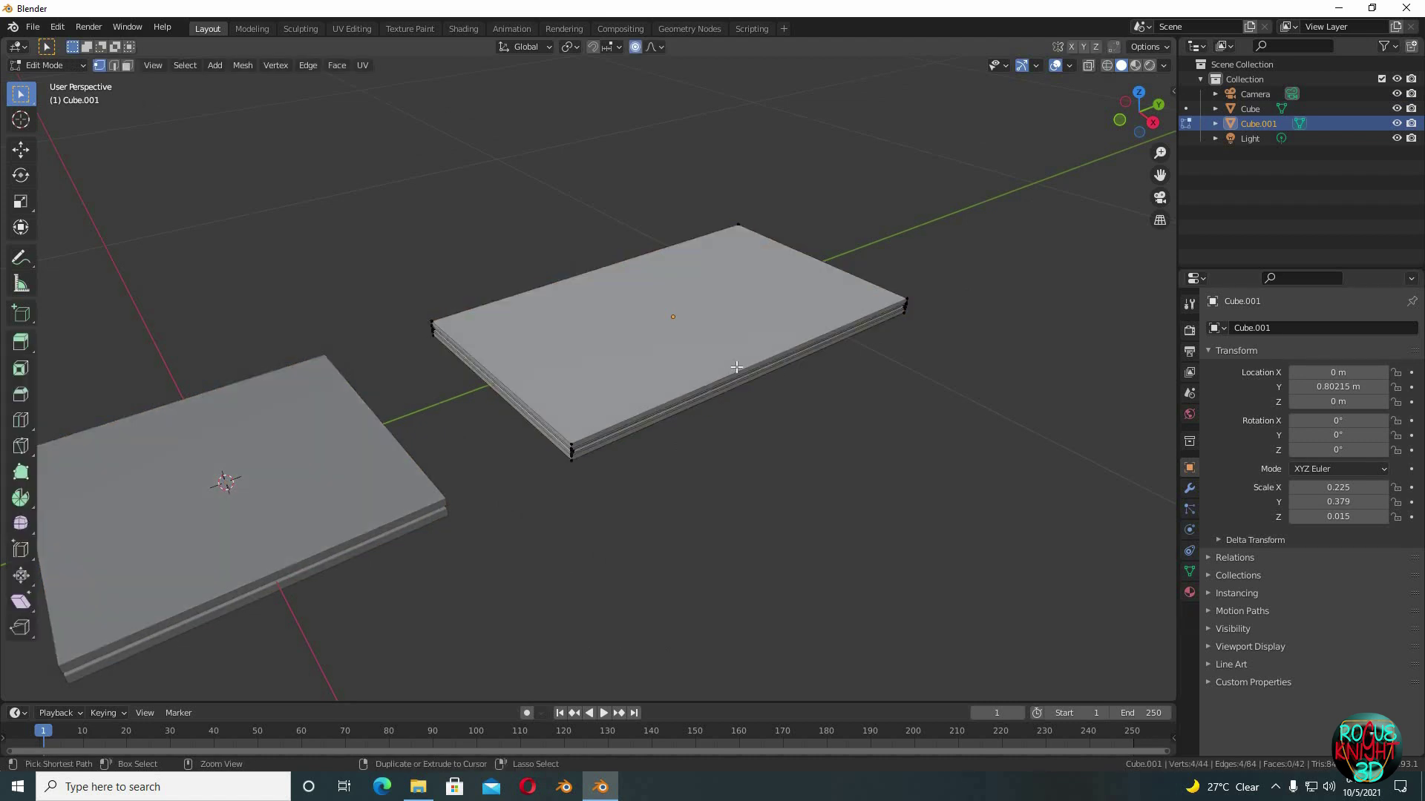
click(735, 367)
right_click(734, 367)
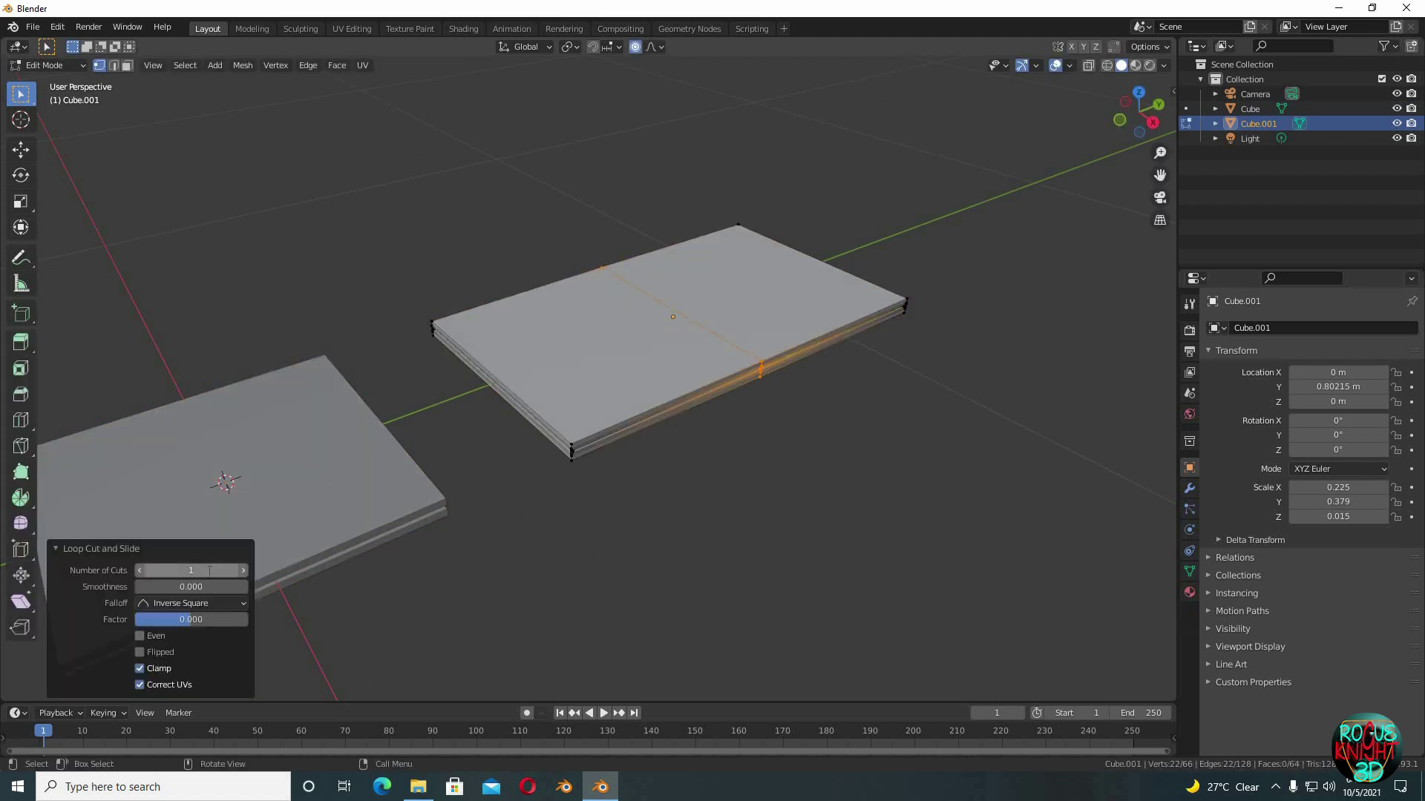
click(210, 571)
key(Return)
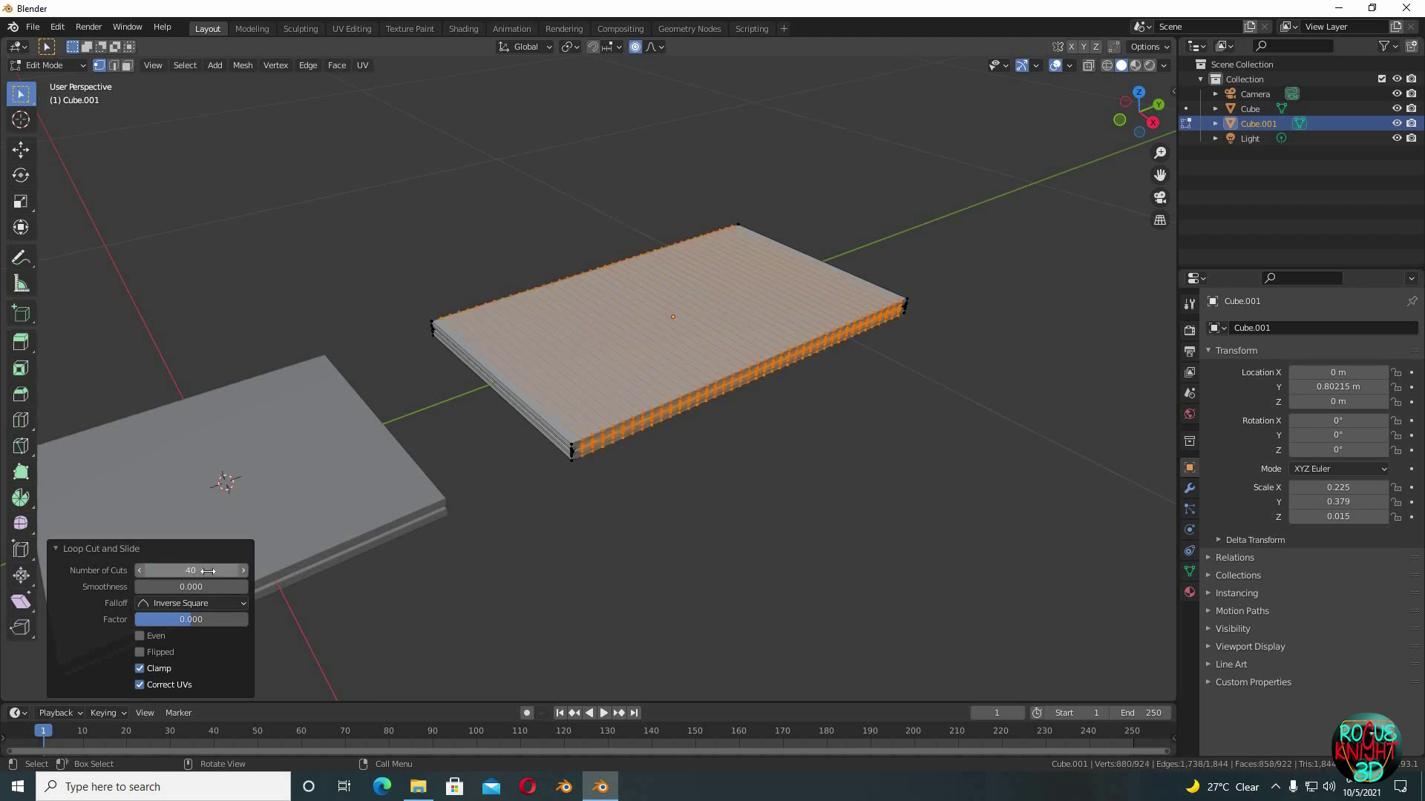
click(524, 389)
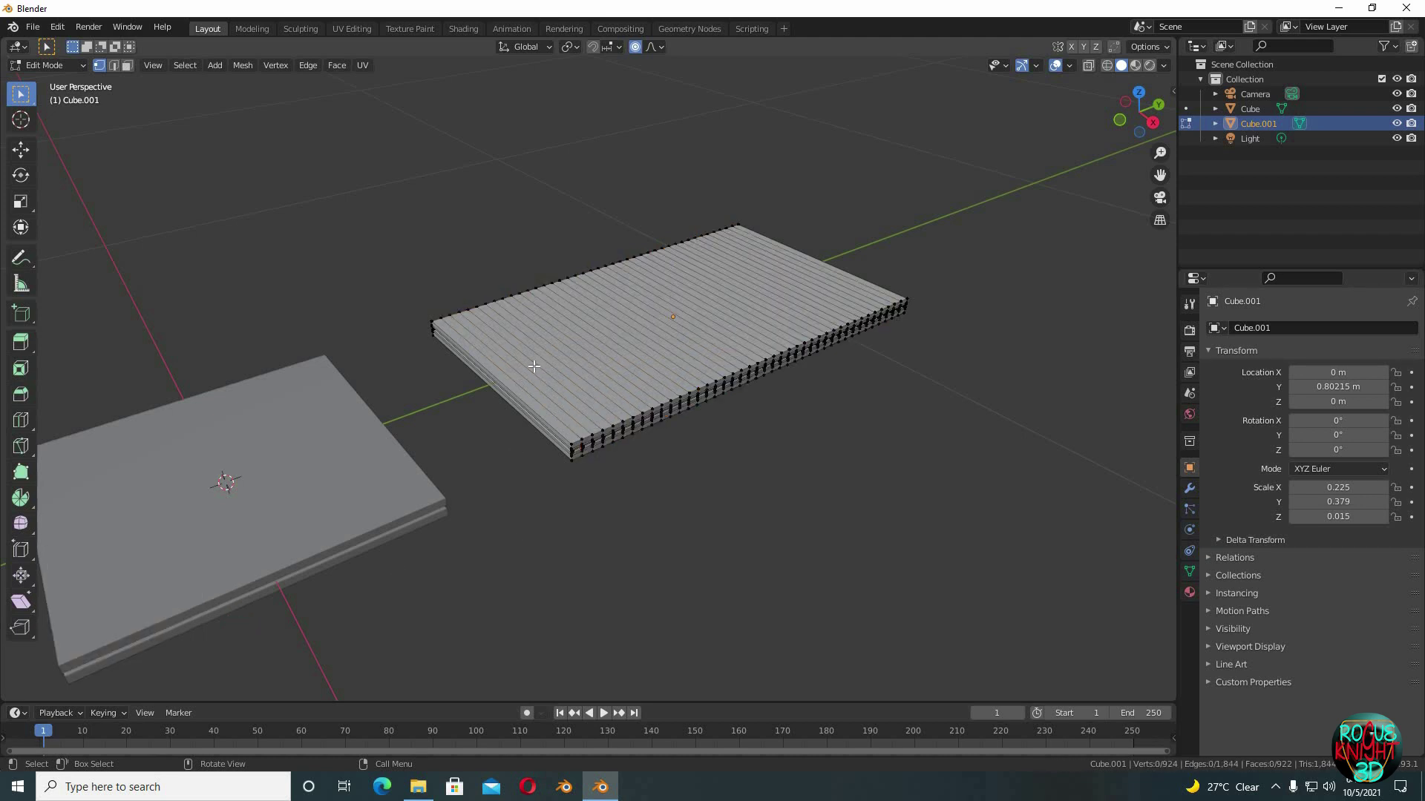
Add 20 lengthwise loop cuts to the rectangular slab
key(ctrl+r)
click(531, 366)
right_click(457, 416)
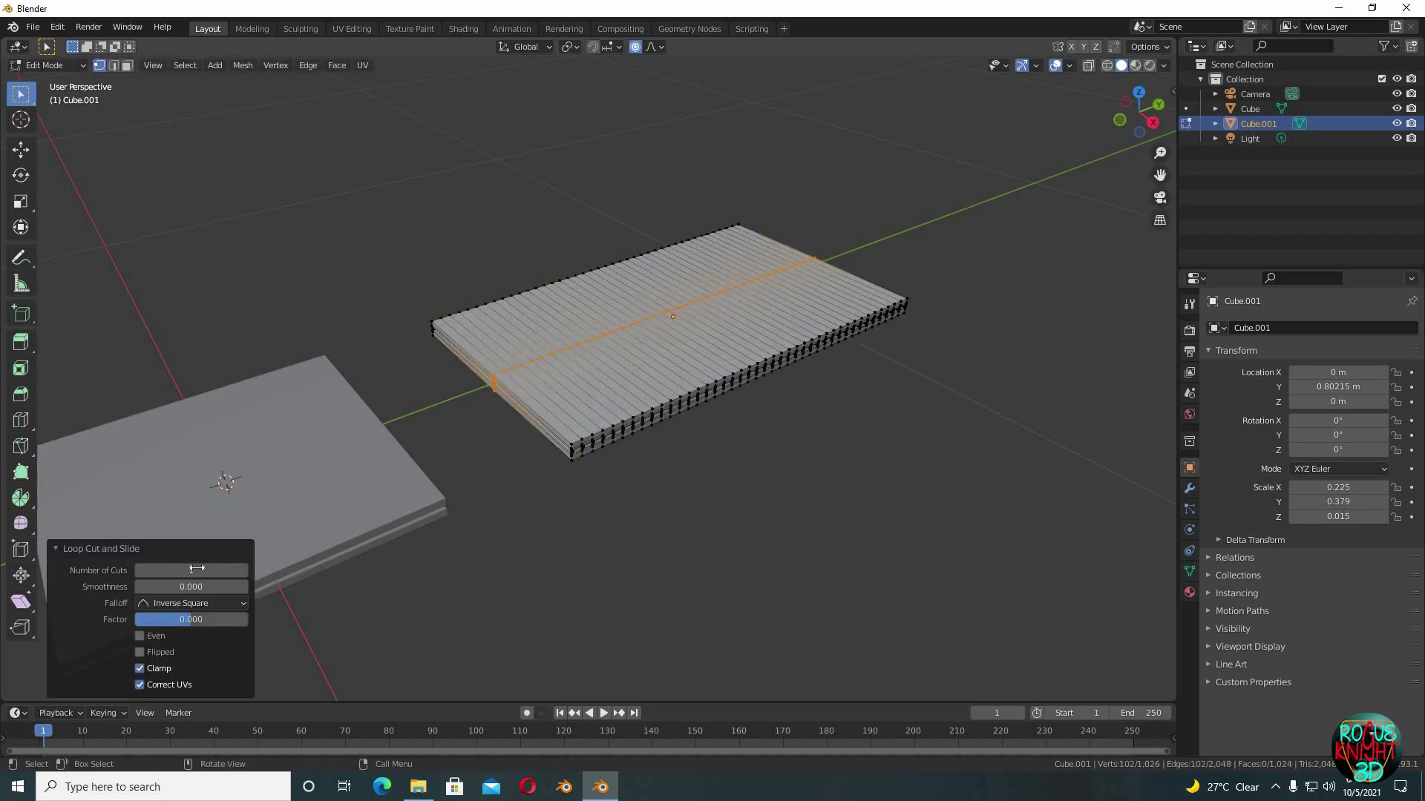
click(197, 568)
text(20)
key(Return)
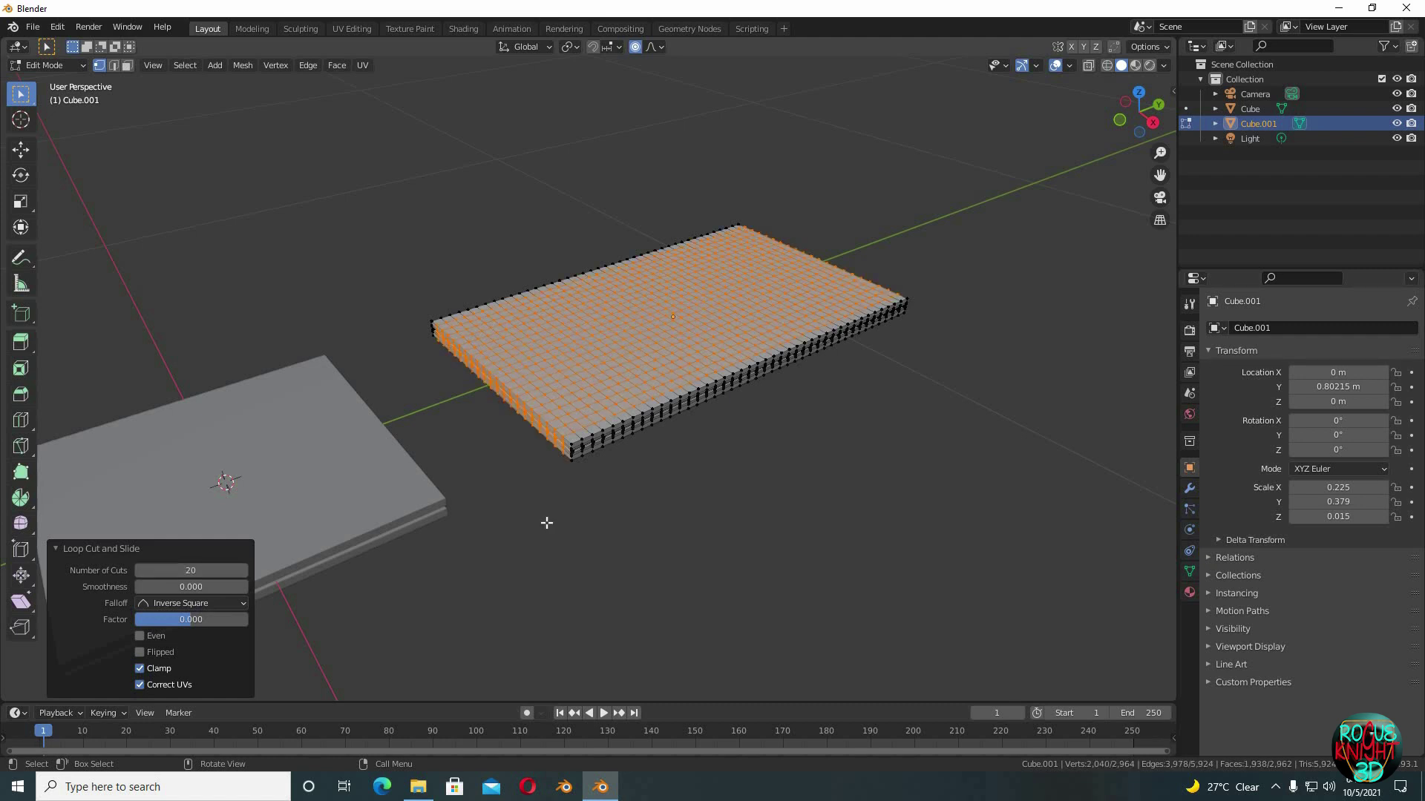
click(547, 523)
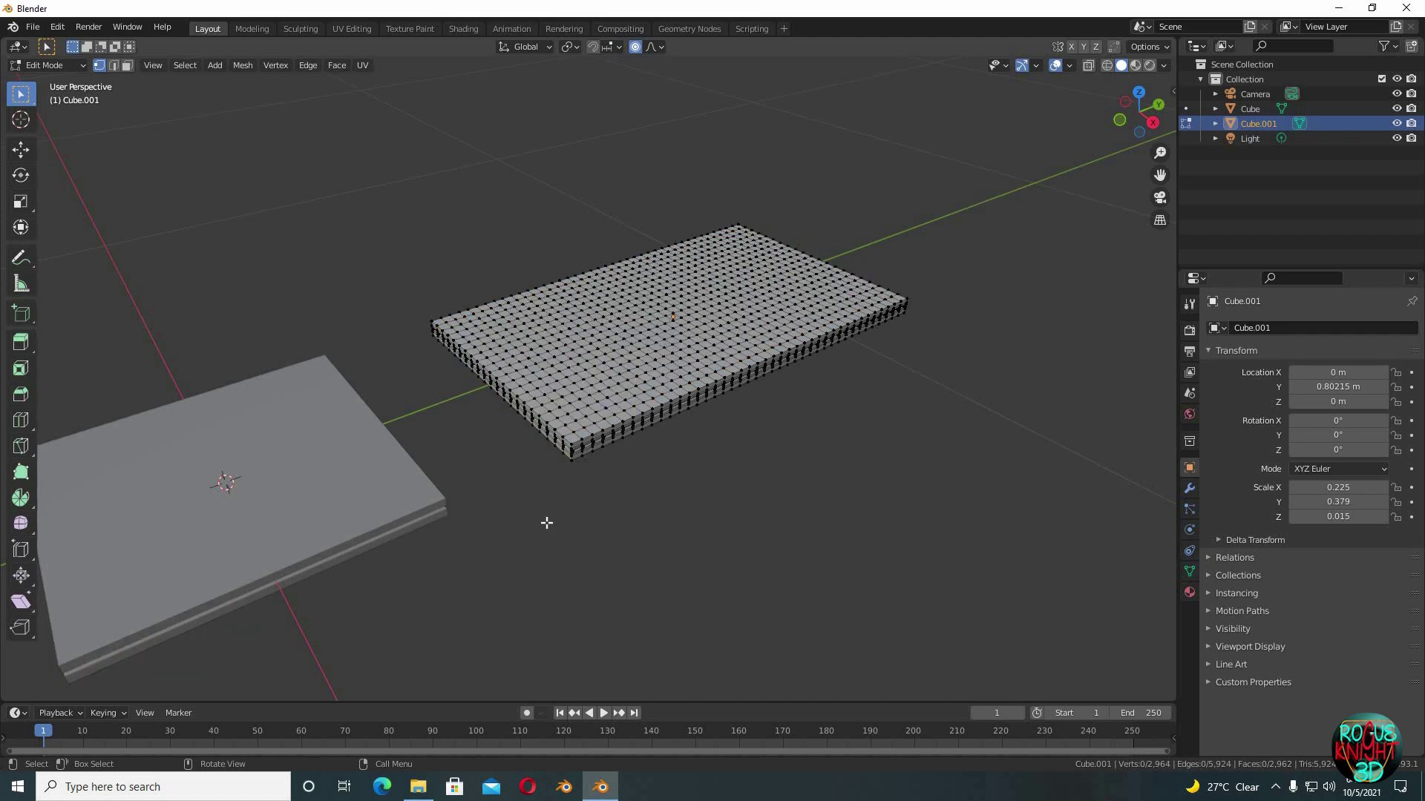
Select both slabs and raise them straight up along Z
key(Tab)
scroll(546, 523, down, 1)
shift+middle_drag(547, 523, 598, 488)
scroll(598, 488, down, 2)
click(502, 367)
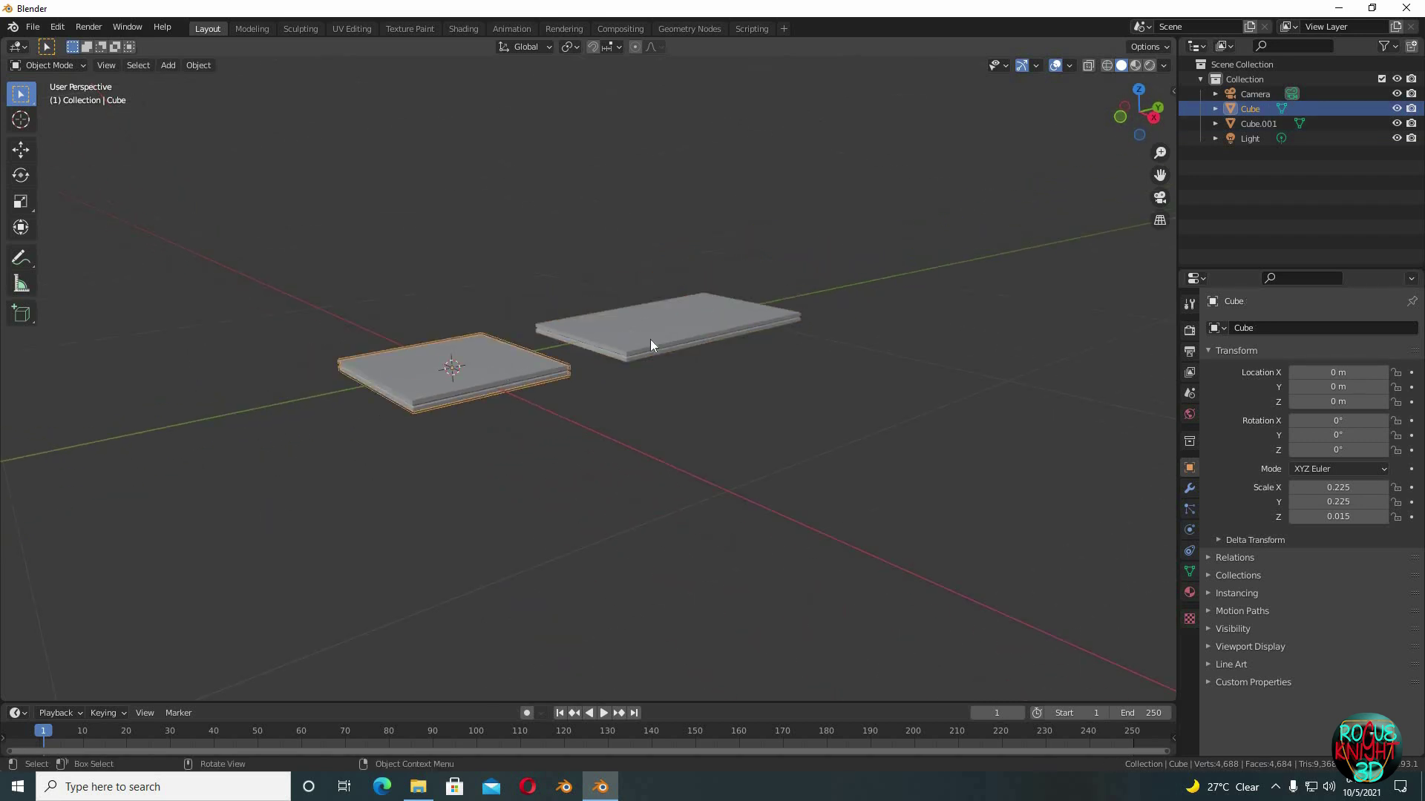
shift+click(650, 340)
key(g)
key(z)
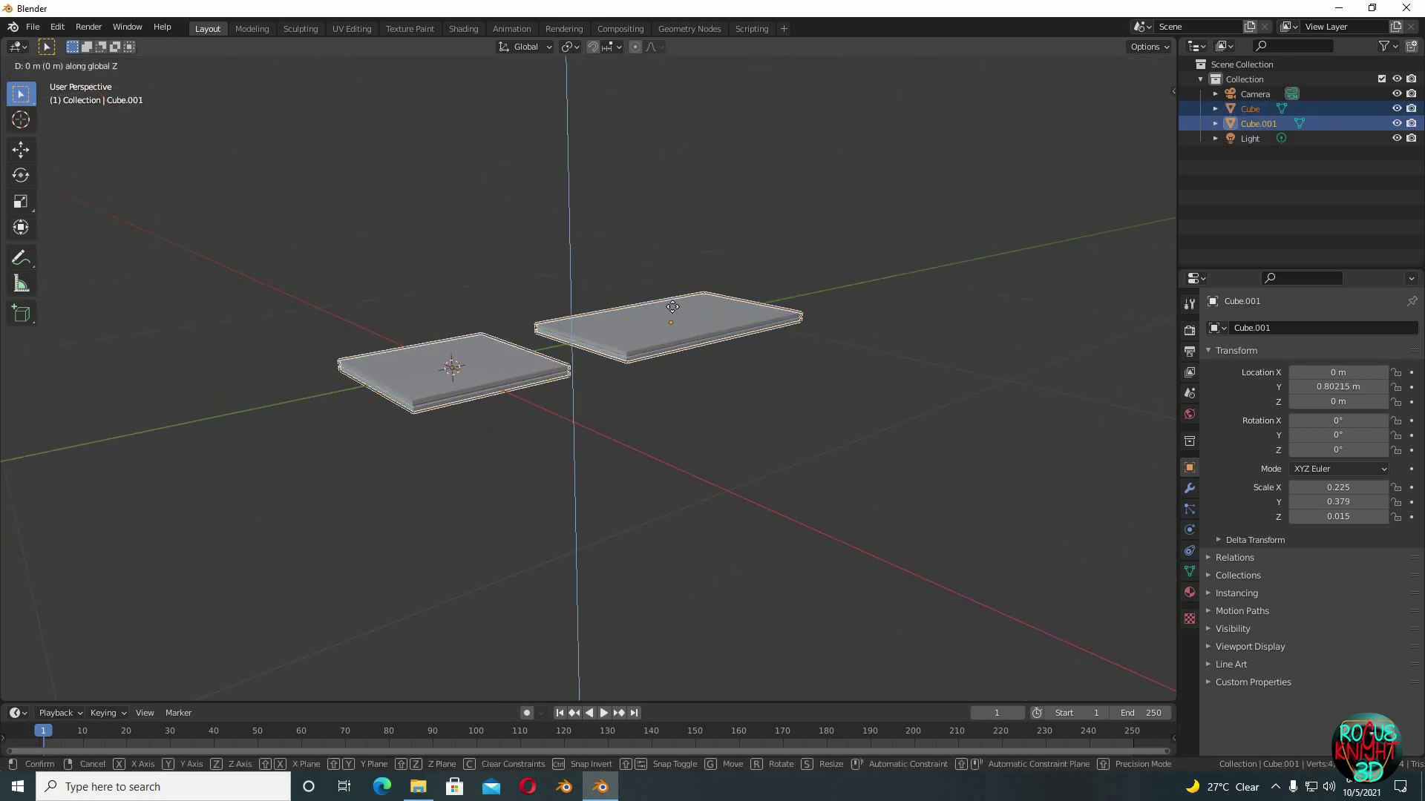
click(630, 382)
Add a plane beneath the slabs and scale it to 3.054
middle_drag(630, 382, 505, 409)
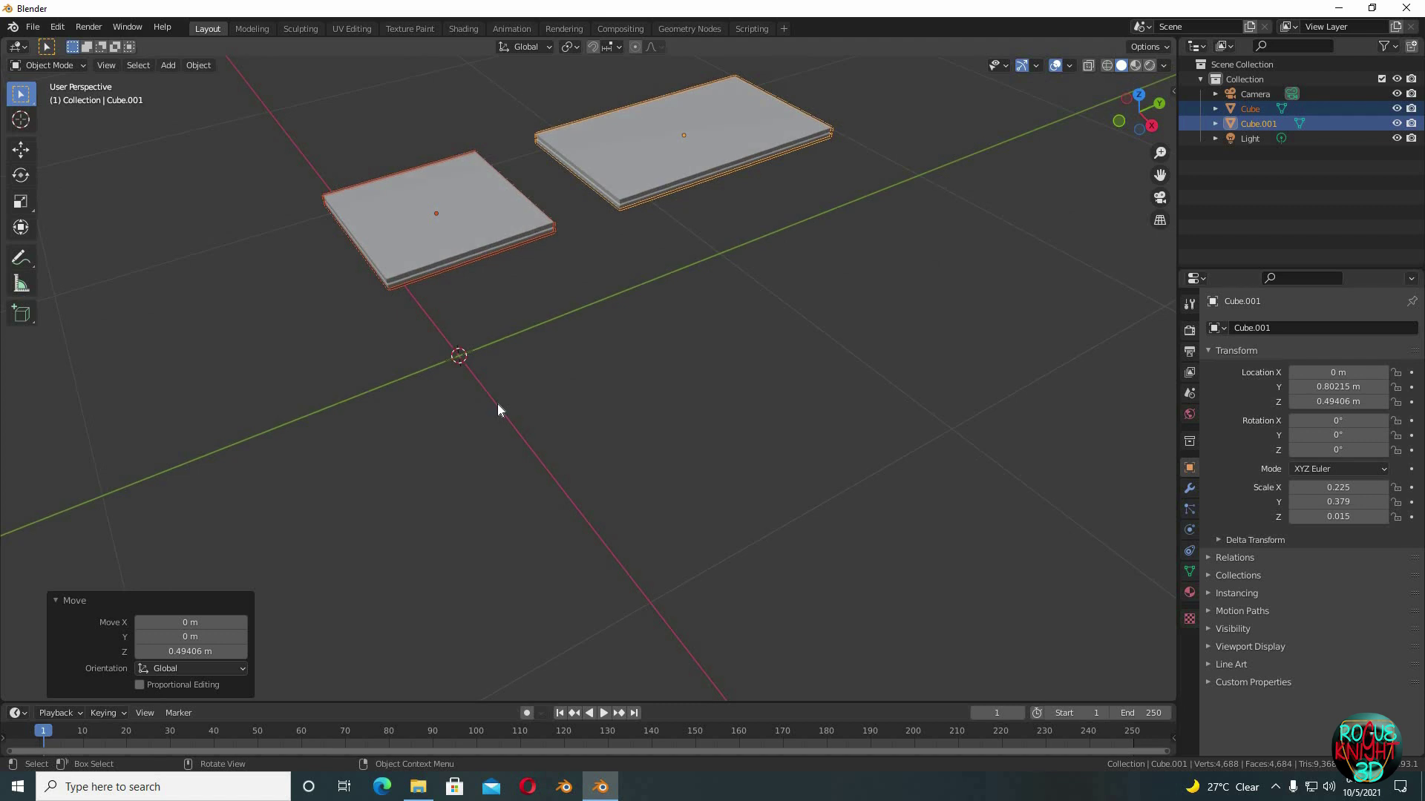
key(shift+a)
click(587, 401)
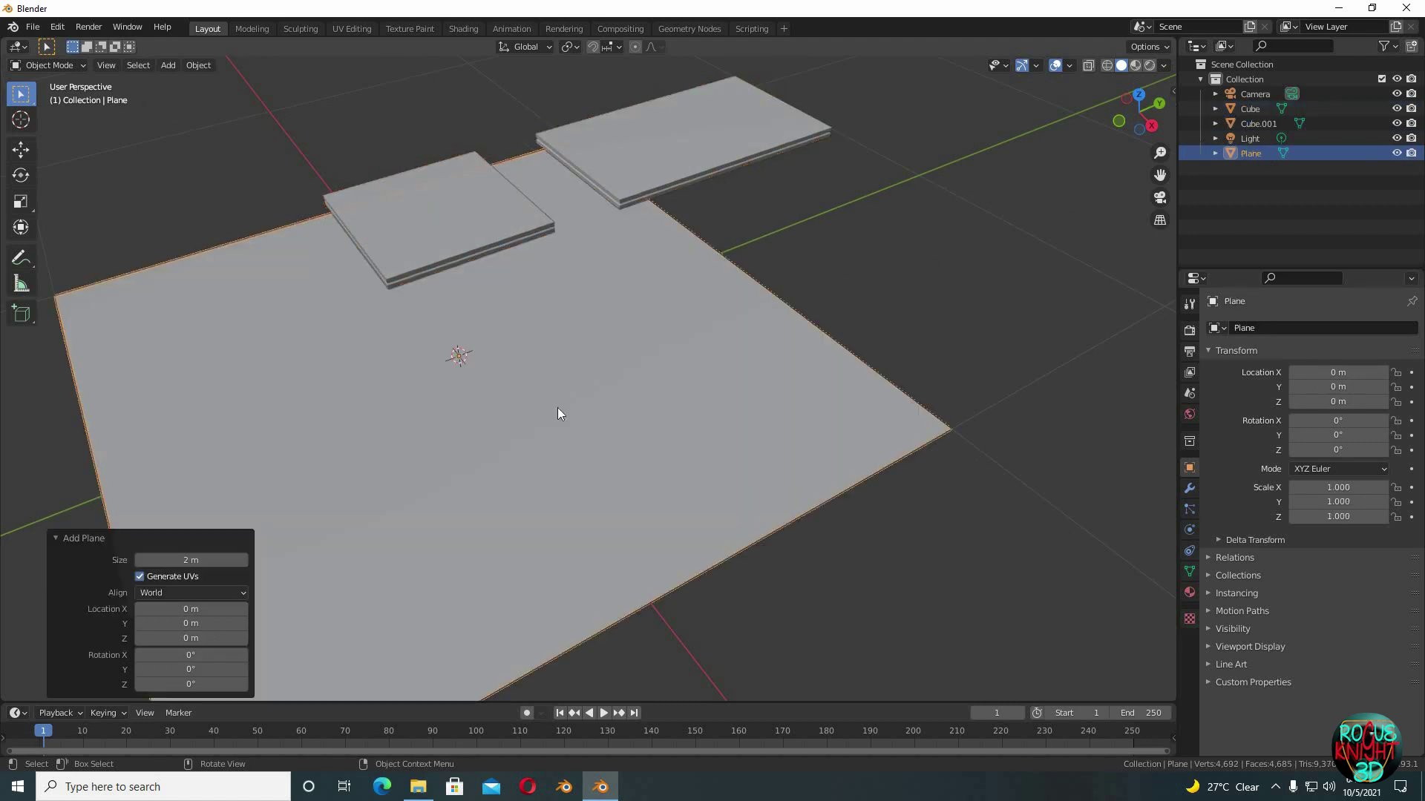
key(s)
click(784, 456)
middle_drag(784, 455, 696, 407)
Lower both slabs along Z toward the floor, then select the floor plane
click(484, 242)
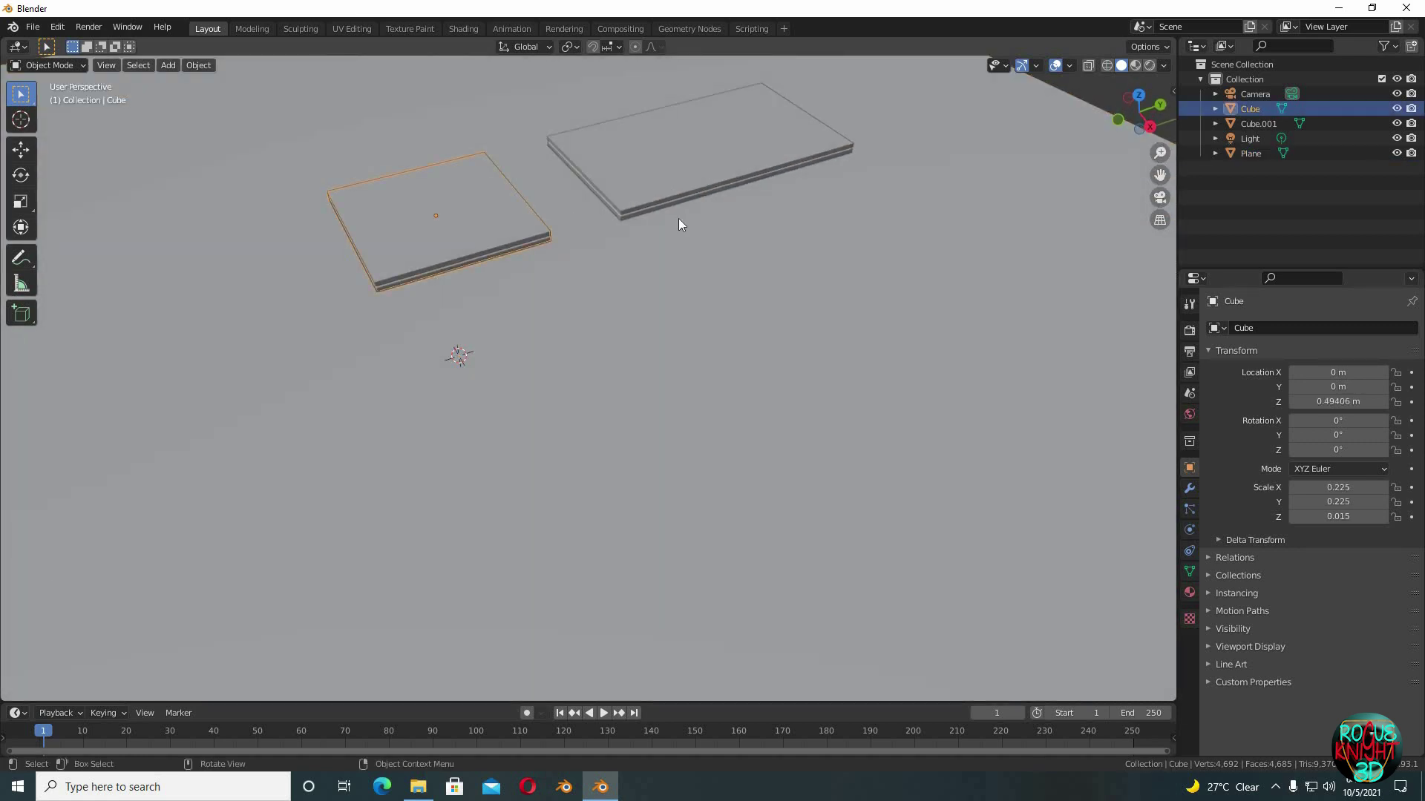
shift+click(679, 219)
middle_drag(692, 280, 680, 246)
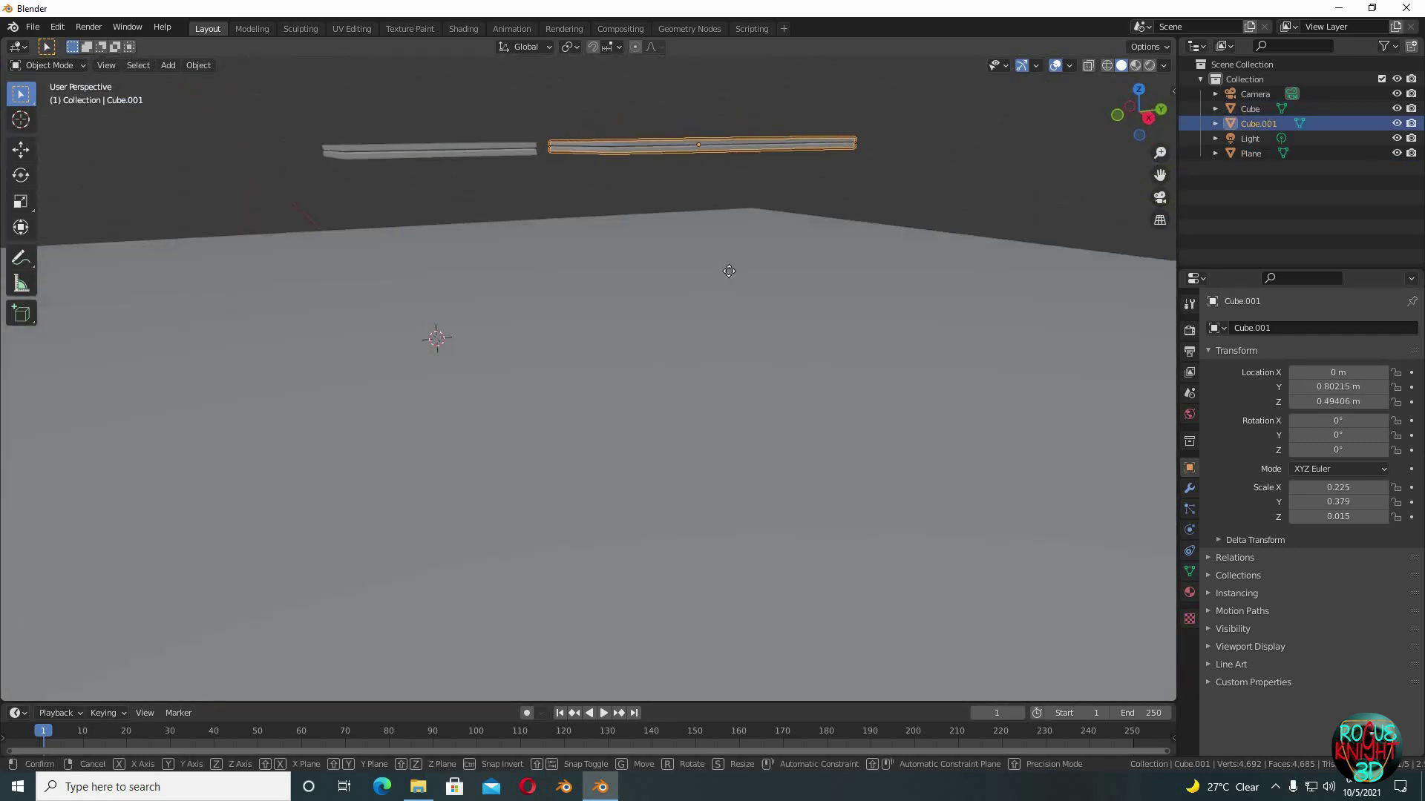
key(g)
key(z)
key(Escape)
shift+click(465, 159)
key(g)
key(z)
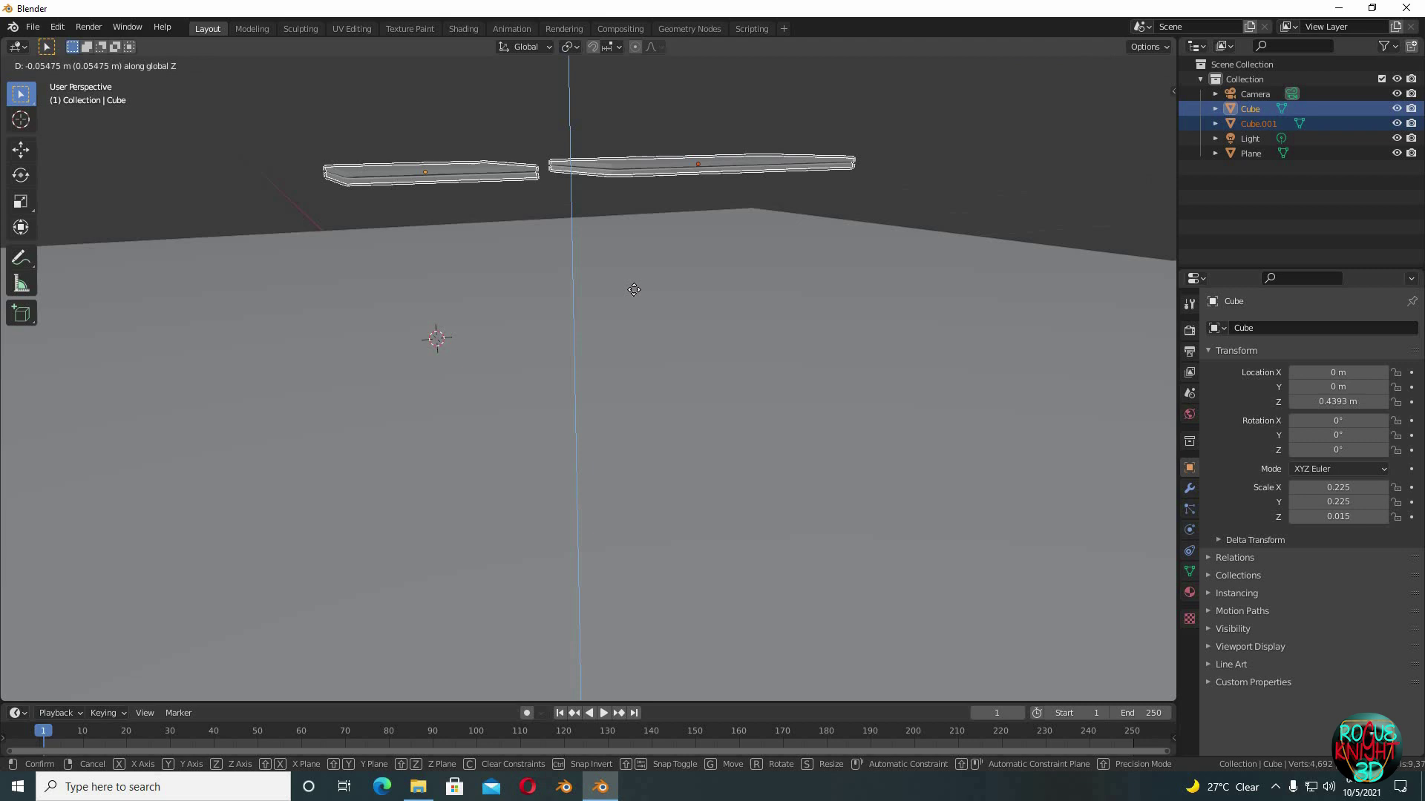
click(625, 331)
click(831, 344)
middle_drag(620, 341, 768, 399)
Add Collision physics to the floor plane with outer thickness 0.01 and friction 50
scroll(793, 404, up, 2)
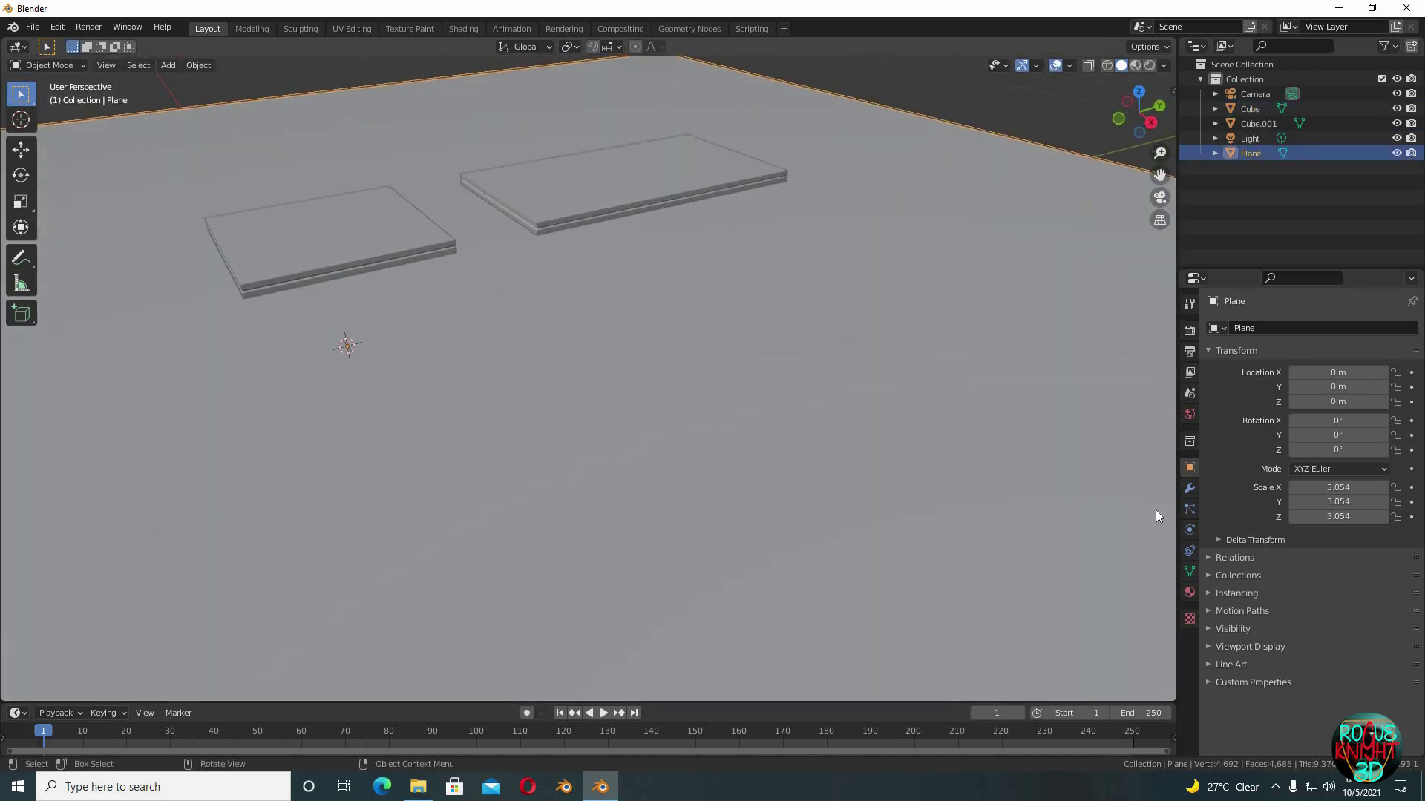
click(1190, 529)
click(1254, 344)
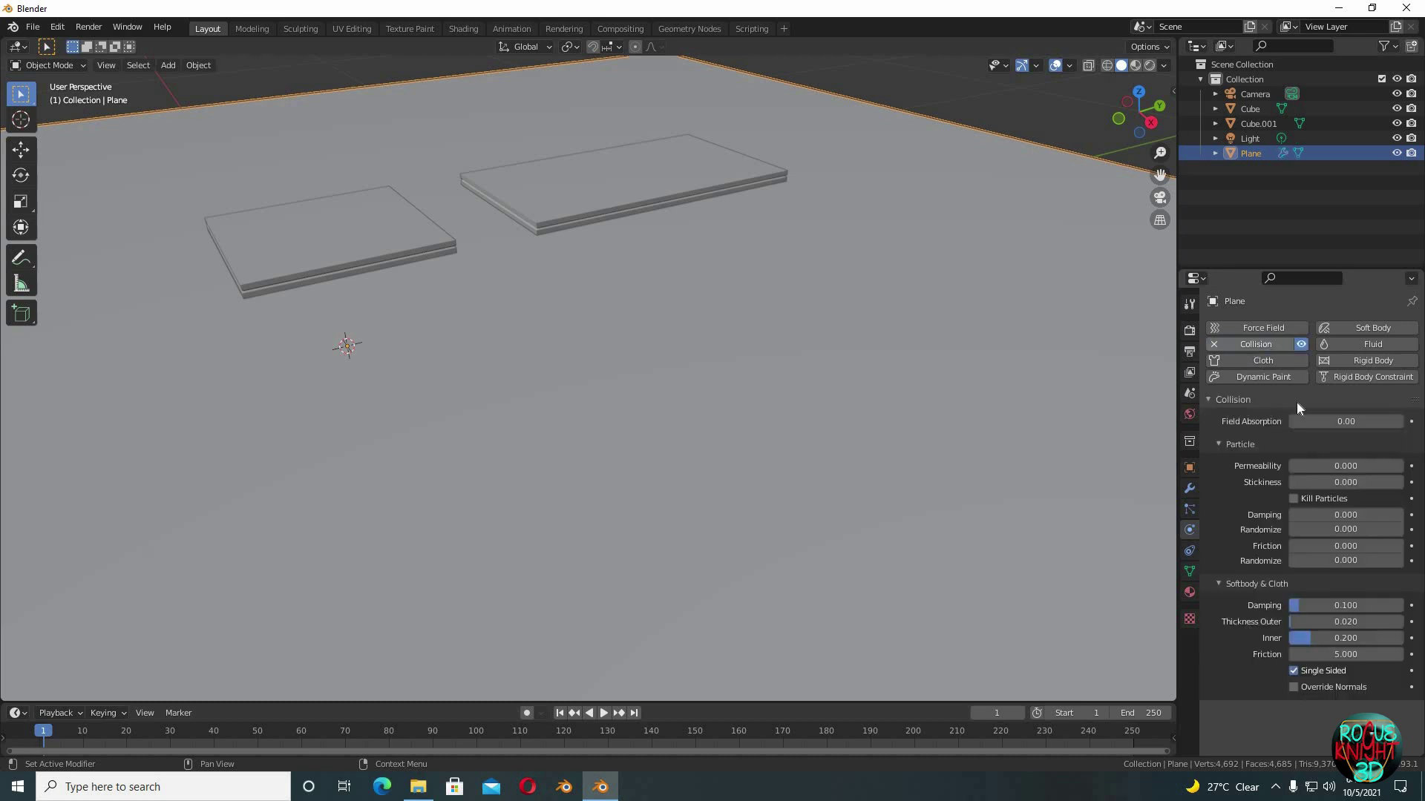
double_click(1341, 622)
key(BackSpace)
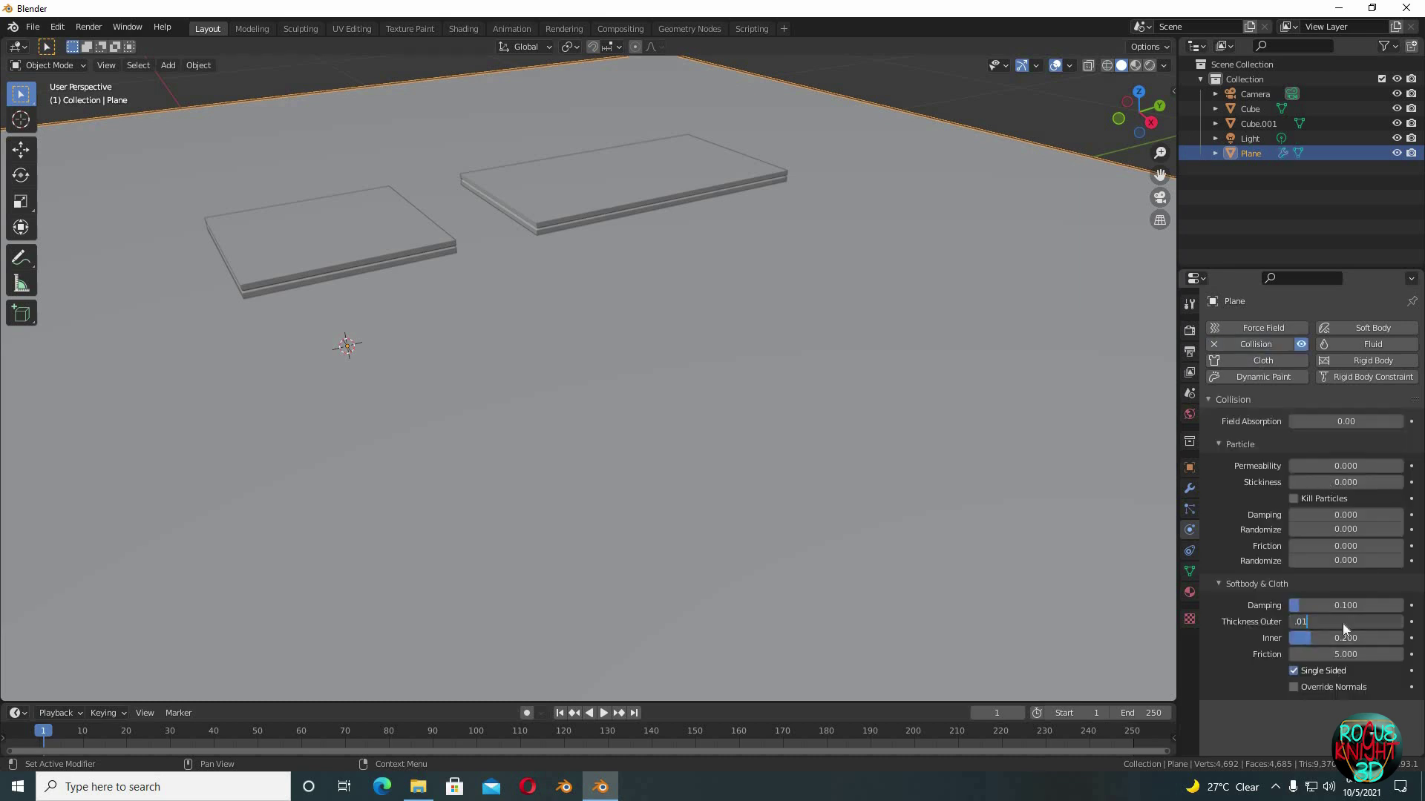
text(.01)
key(Return)
double_click(1356, 654)
text(50)
key(Return)
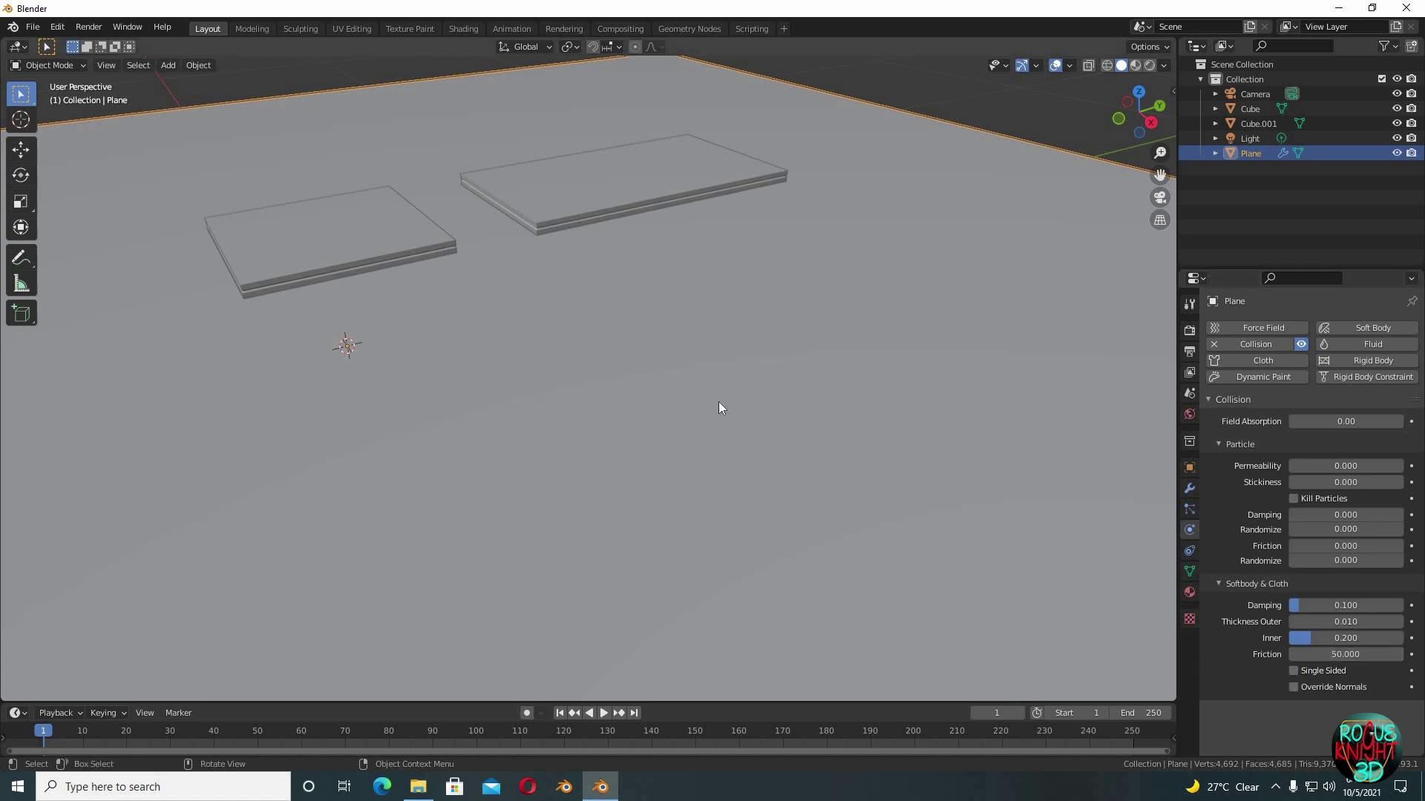
mouse_move(547, 372)
middle_down()
mouse_move(707, 452)
mouse_move(527, 369)
middle_up()
Make the square slab Cube a cloth with pressure enabled at 36
click(519, 360)
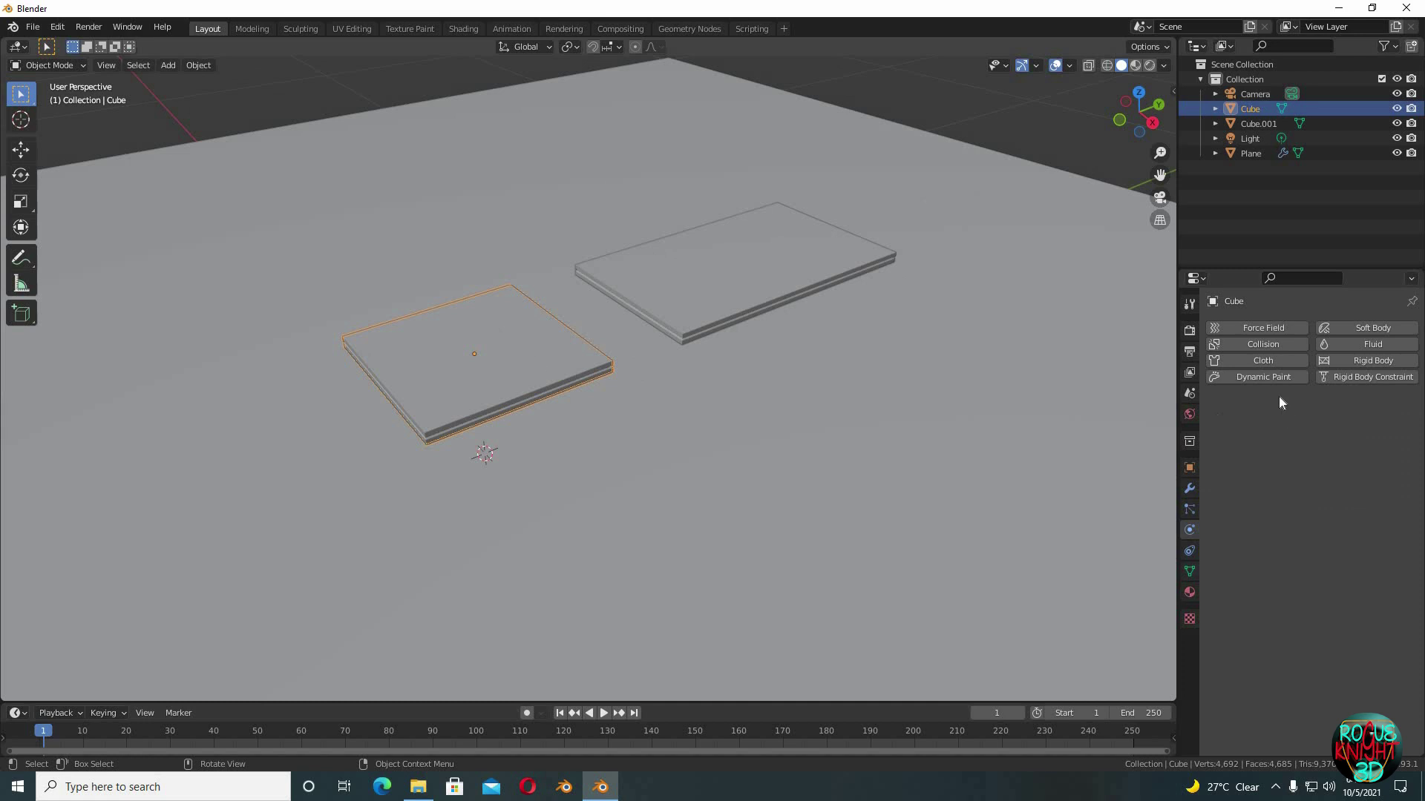
click(1265, 360)
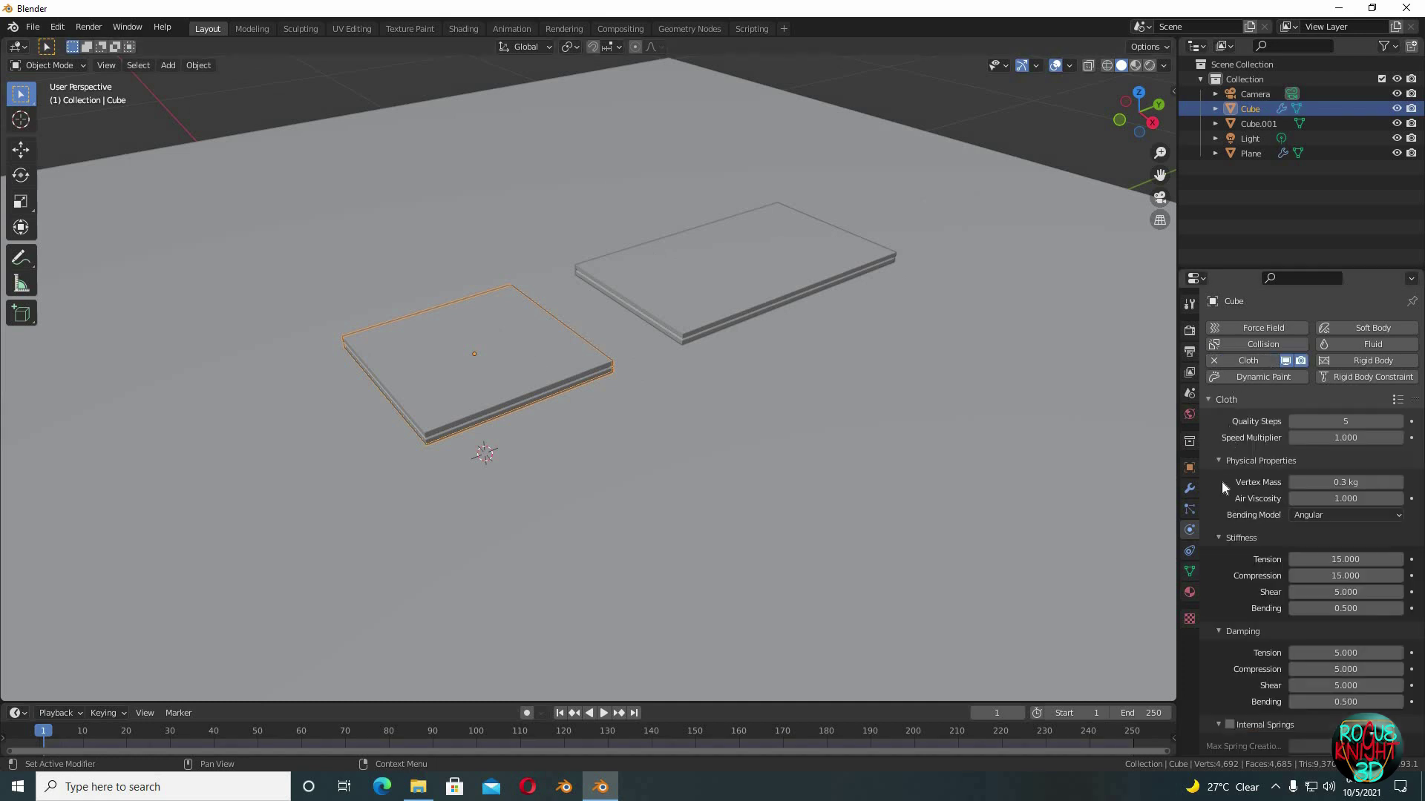
scroll(1226, 598, down, 10)
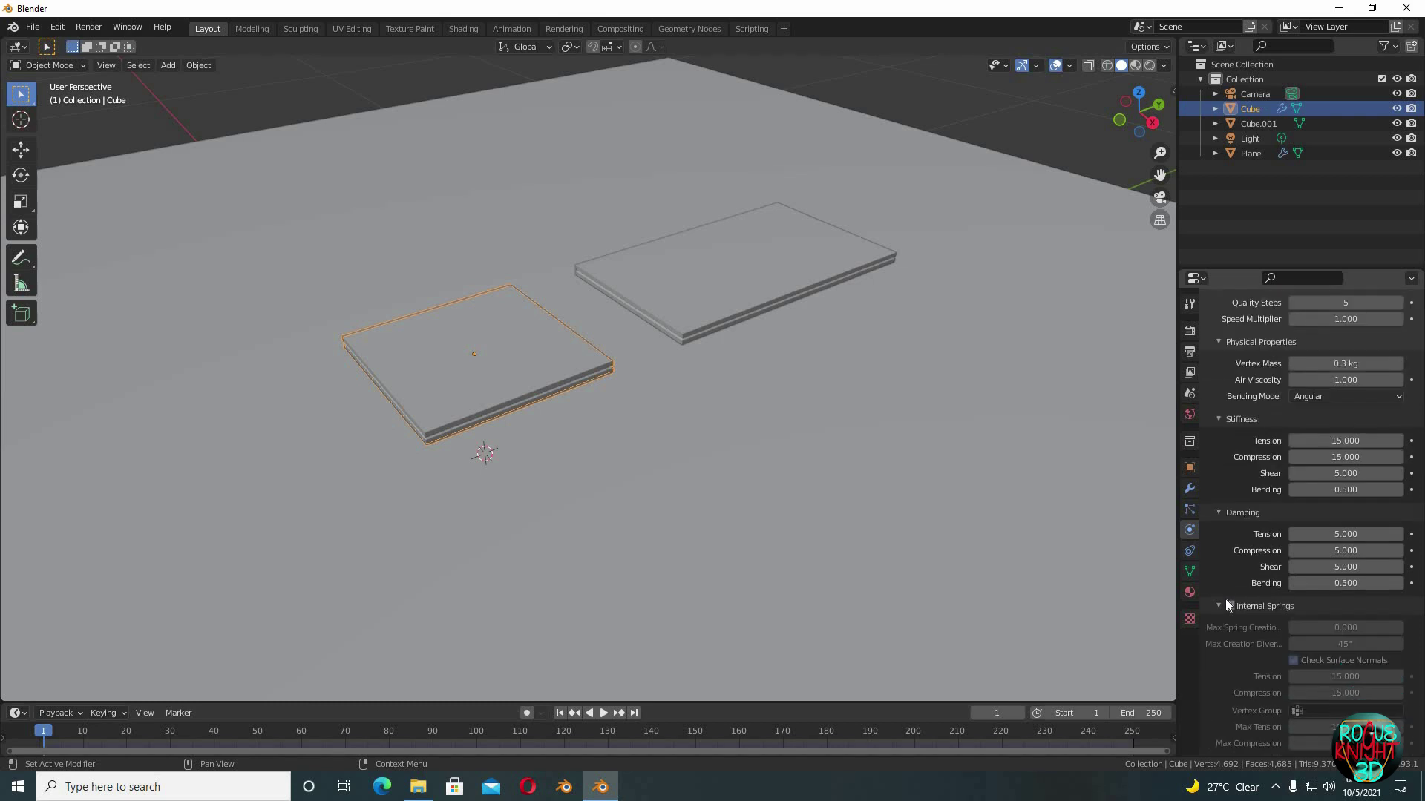
click(1229, 549)
click(1344, 571)
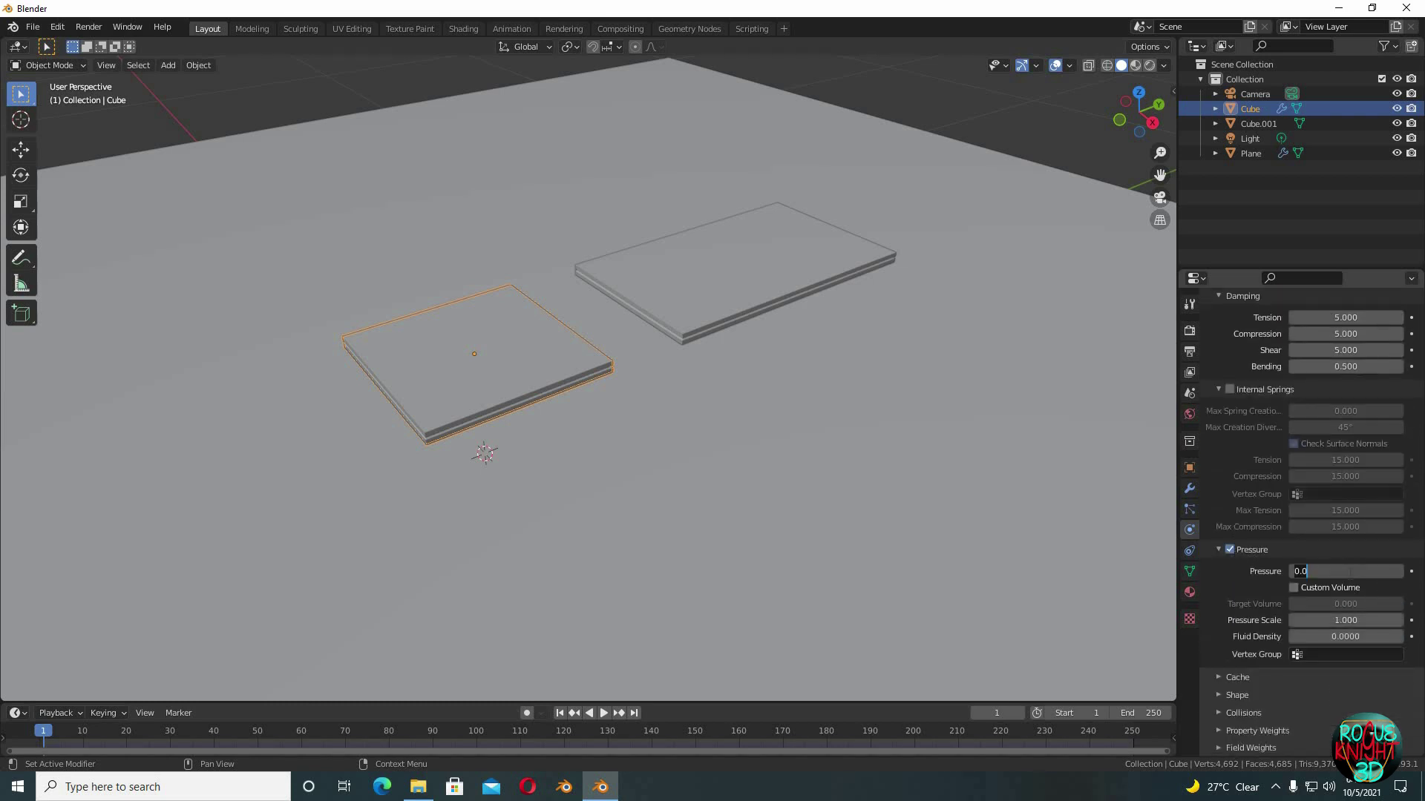
text(36)
key(Return)
Set the cloth's object collision distance to 0.007 m
click(1232, 712)
scroll(1222, 662, down, 7)
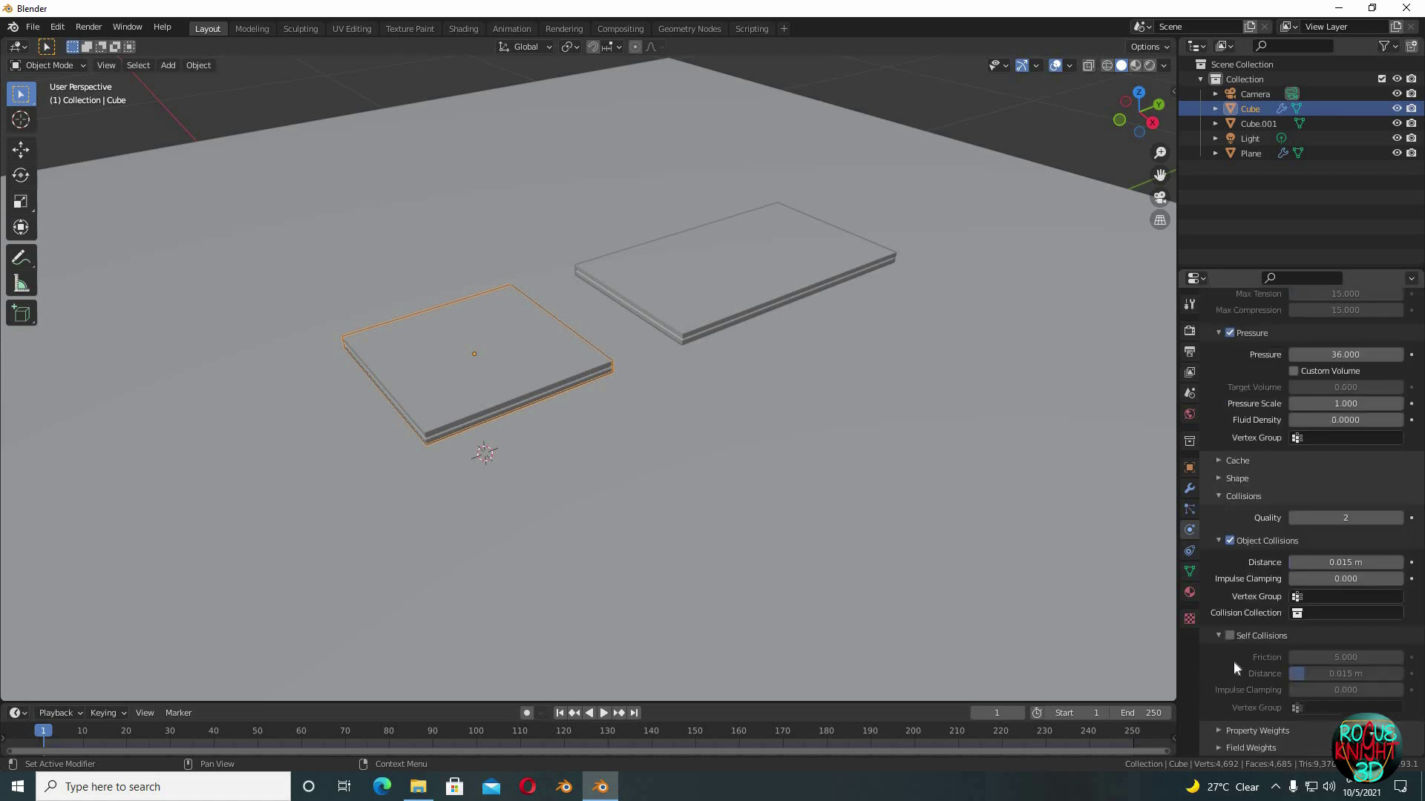
click(1347, 563)
key(BackSpace)
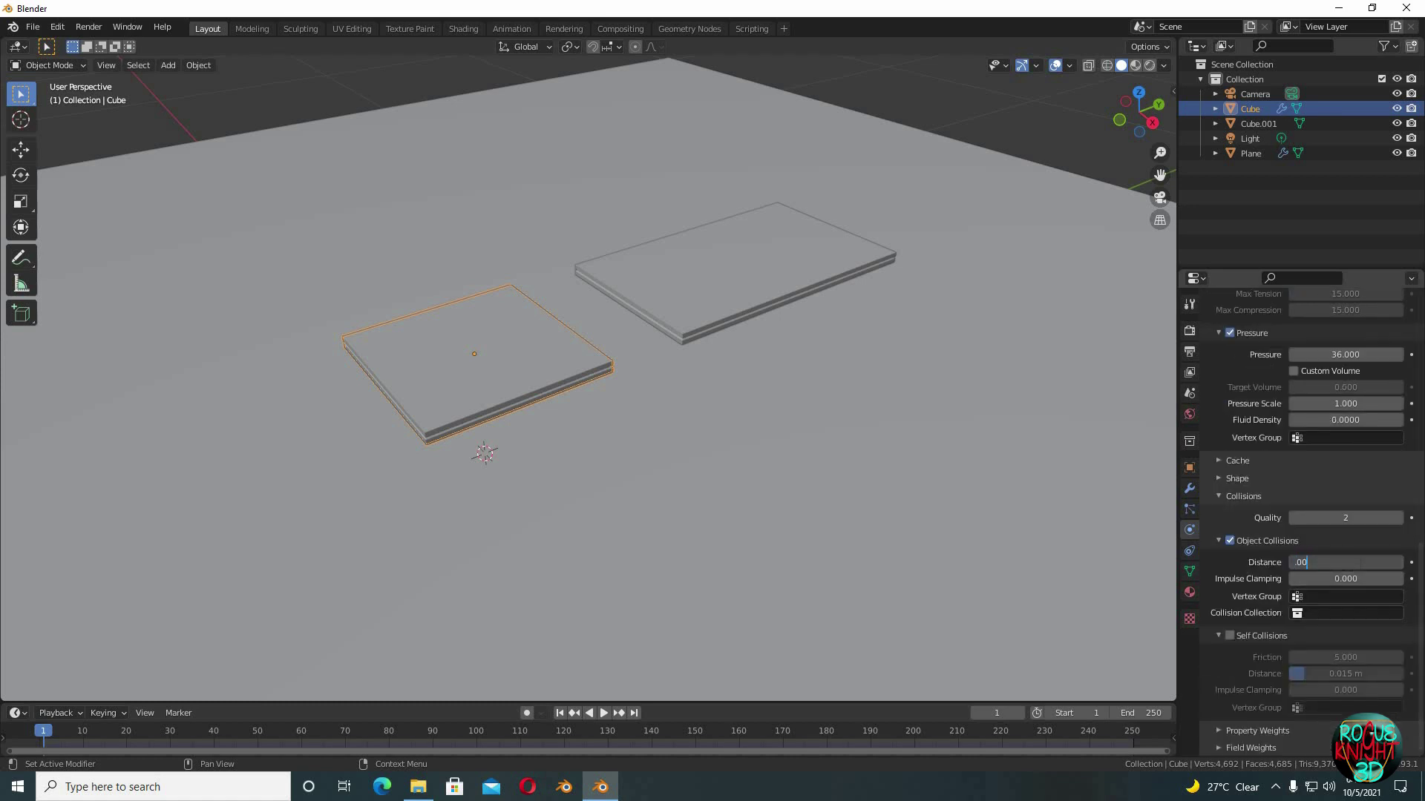
key(Return)
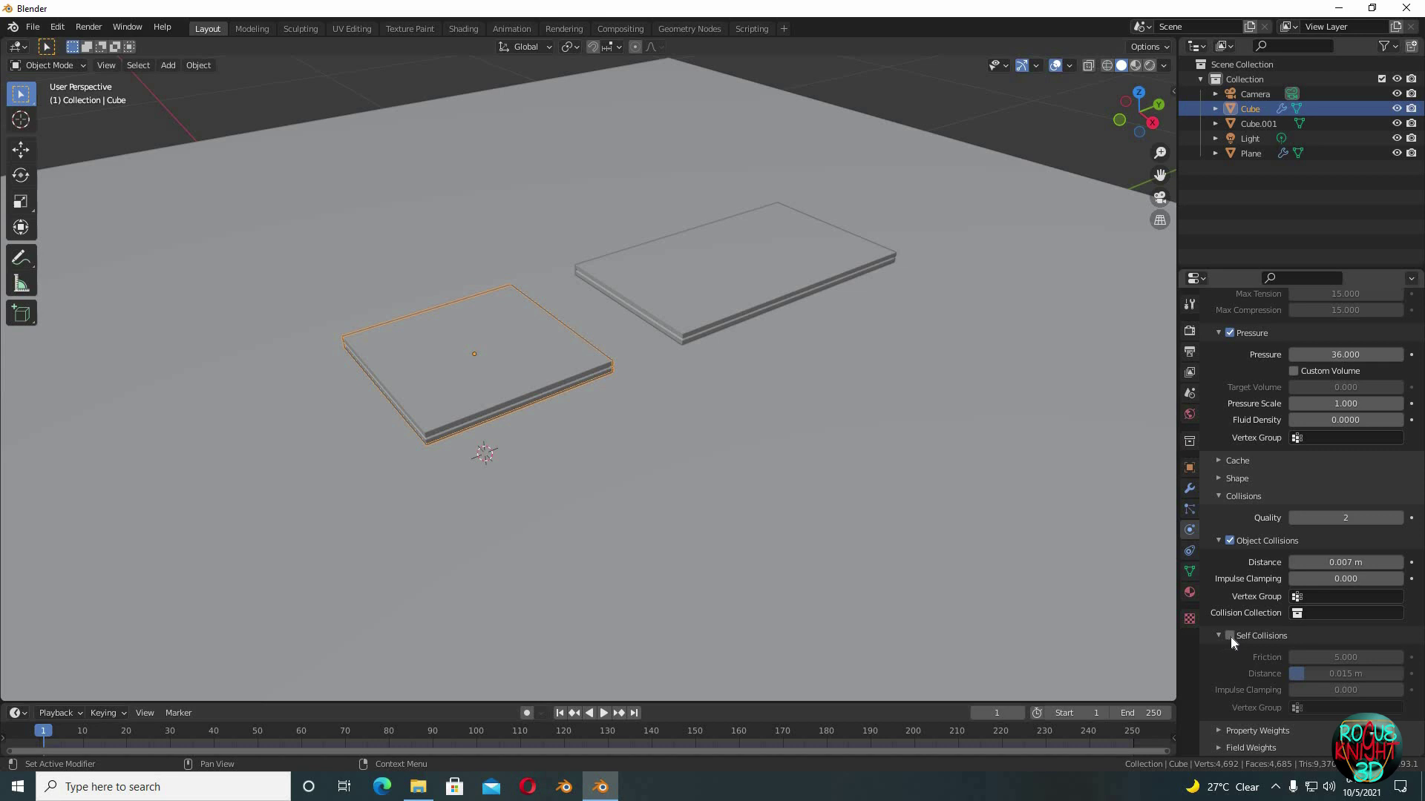
Enable self collisions at 0.001 m and set the Field Weights gravity to 1.5
click(1229, 636)
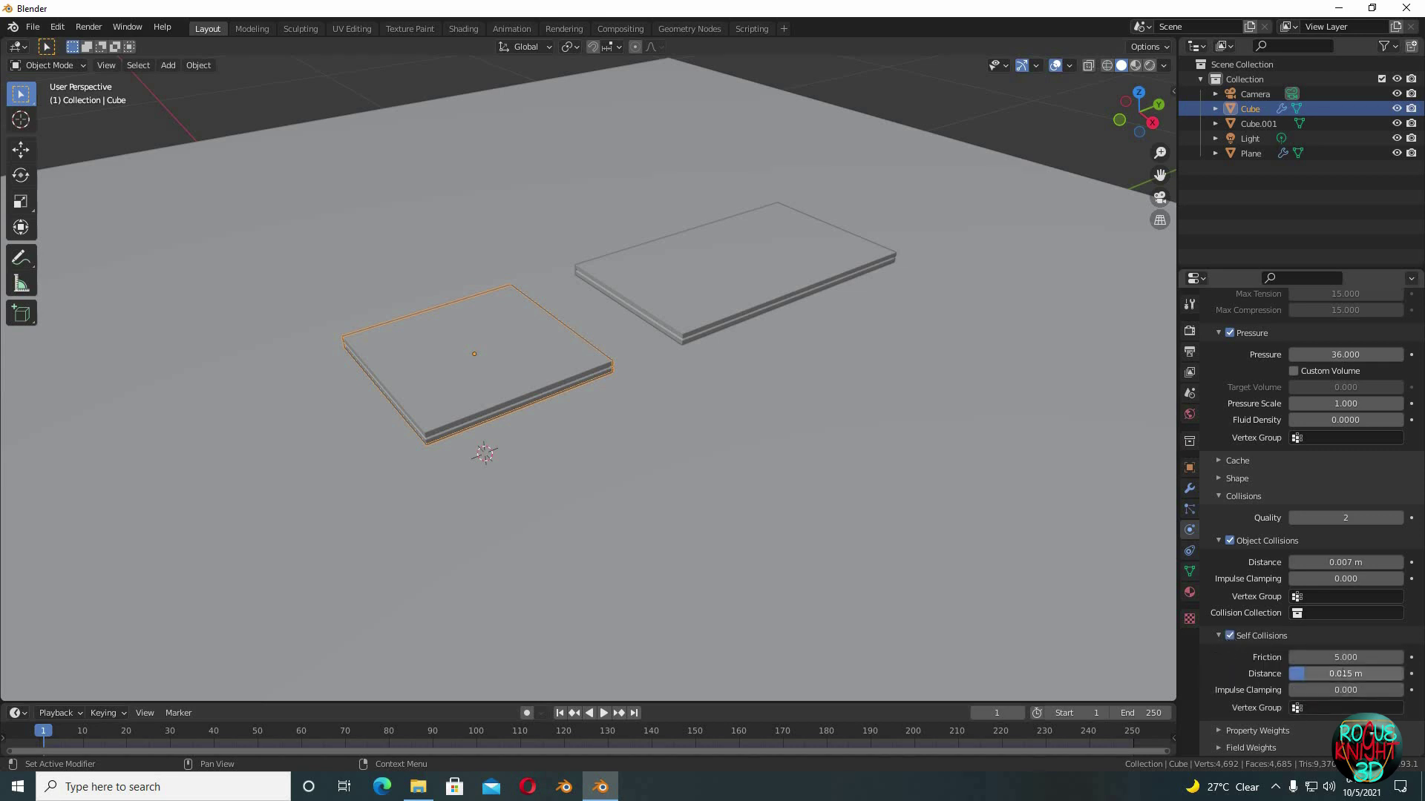
click(1346, 674)
key(BackSpace)
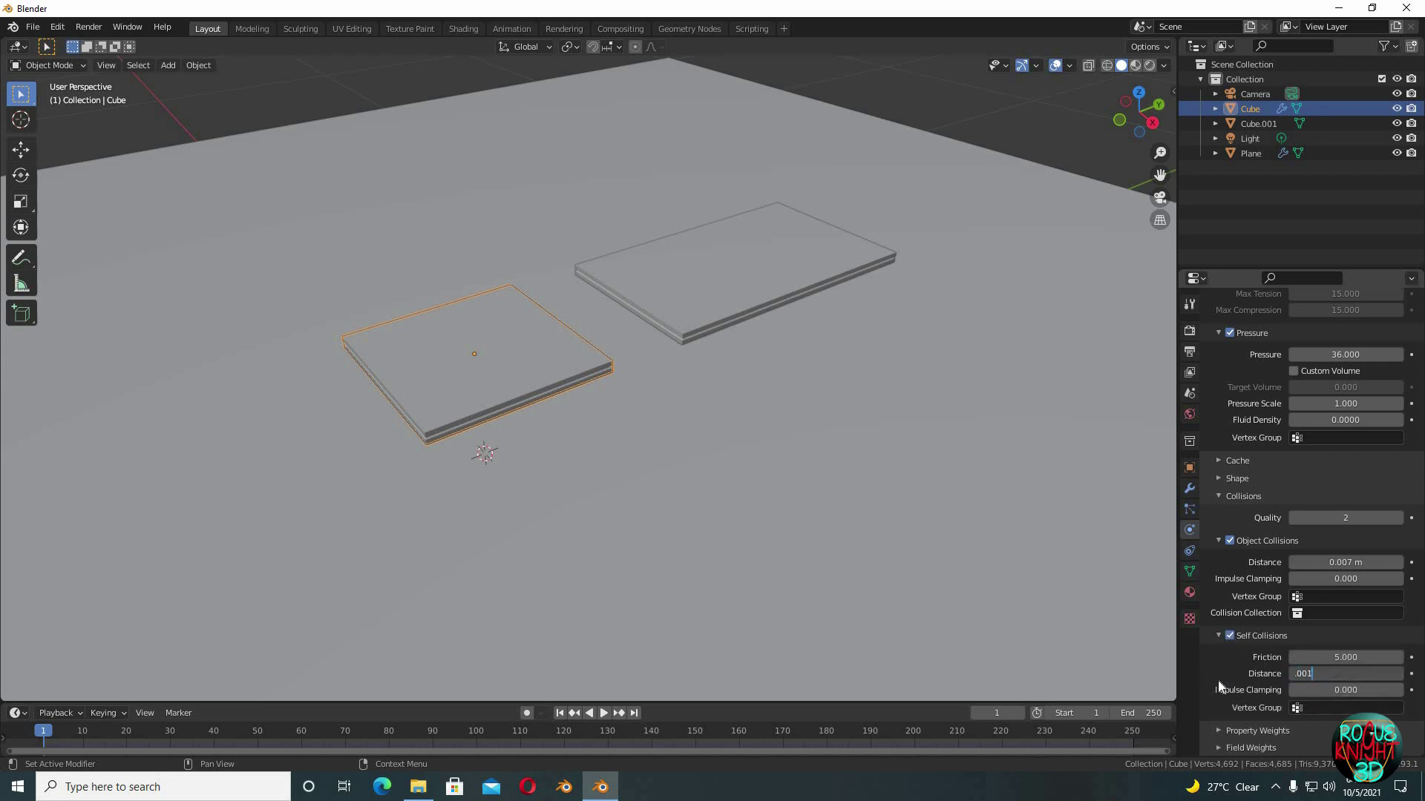
text(.001)
key(Return)
click(1219, 748)
scroll(1277, 682, down, 4)
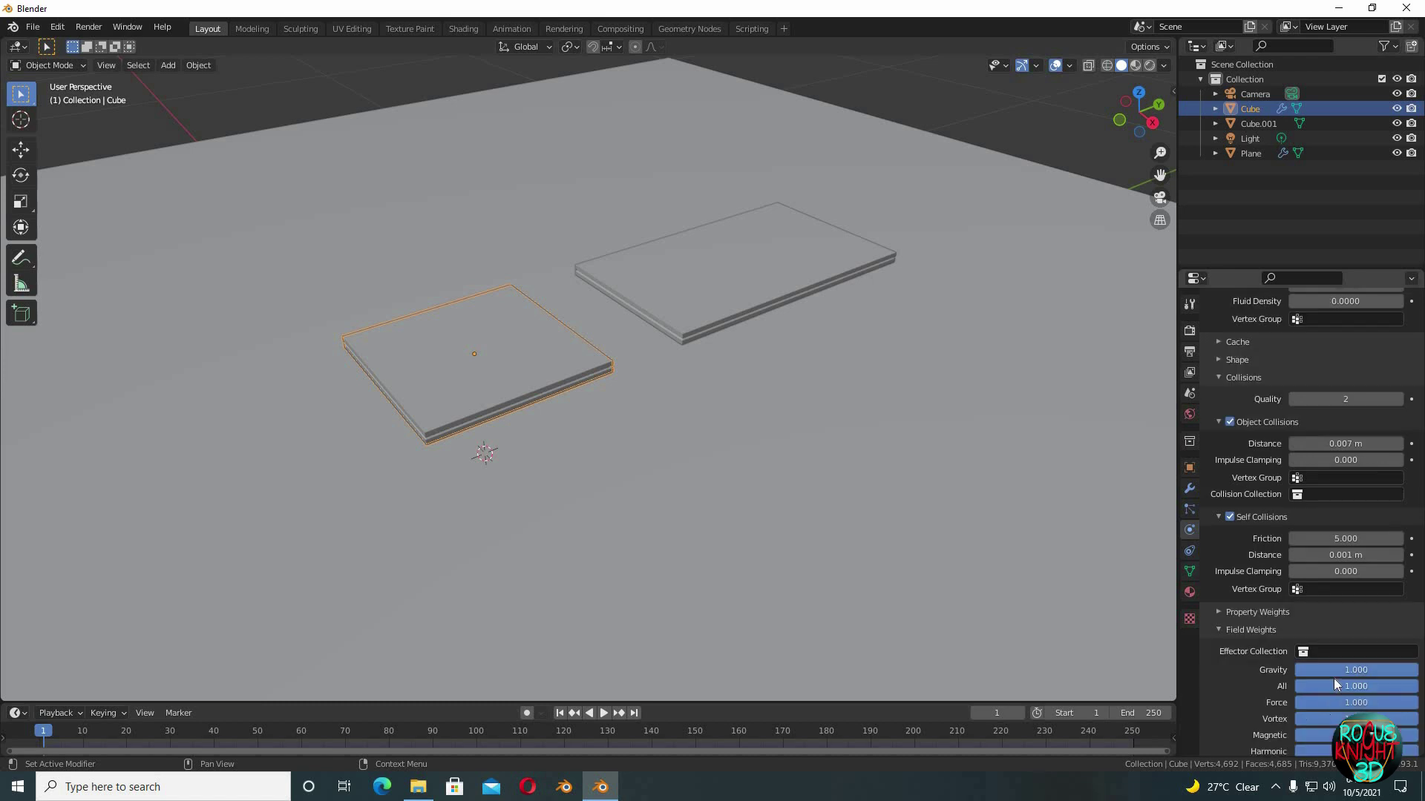
click(1336, 670)
Add a cloth simulation to Cube.001 with pressure enabled at 36
click(764, 291)
click(1250, 361)
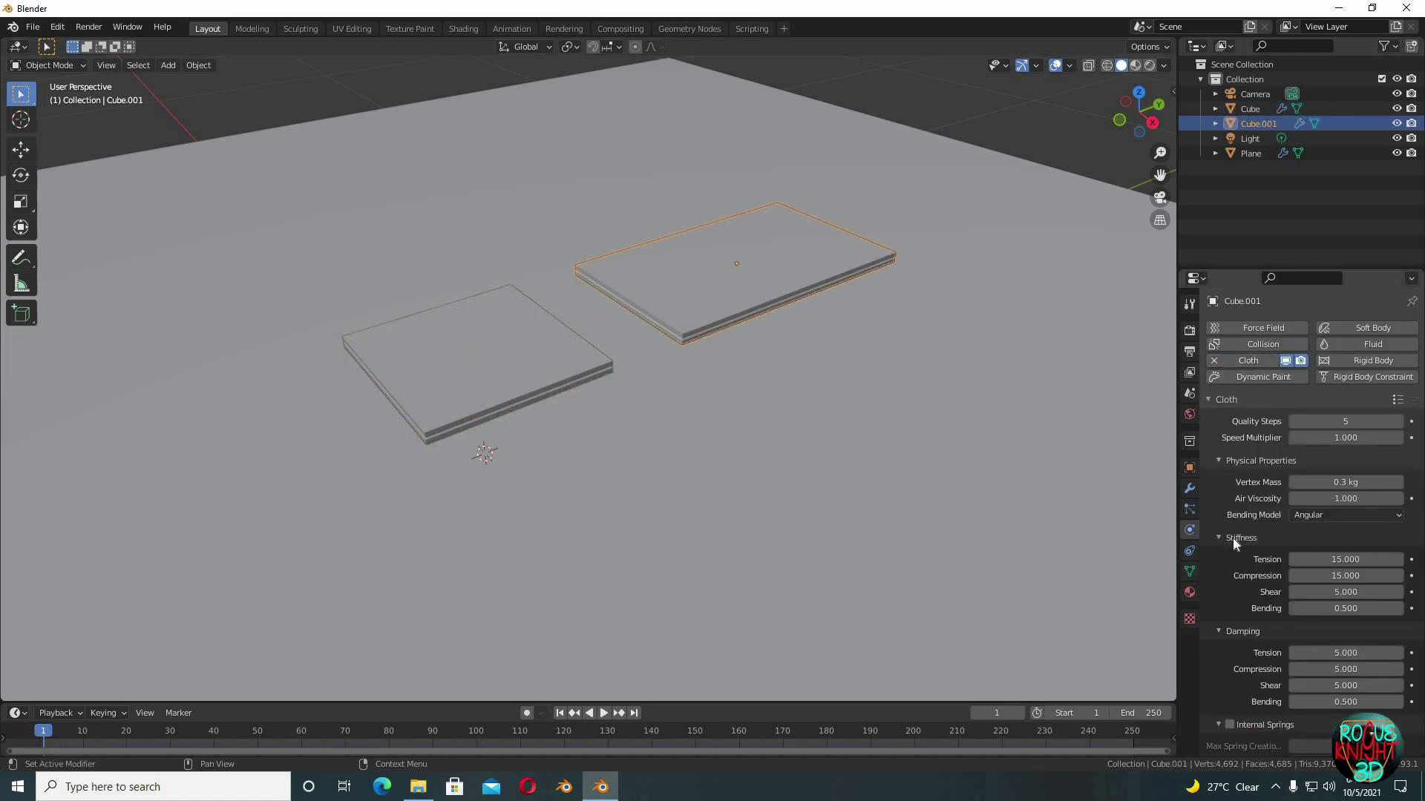
scroll(1232, 541, down, 8)
click(1230, 618)
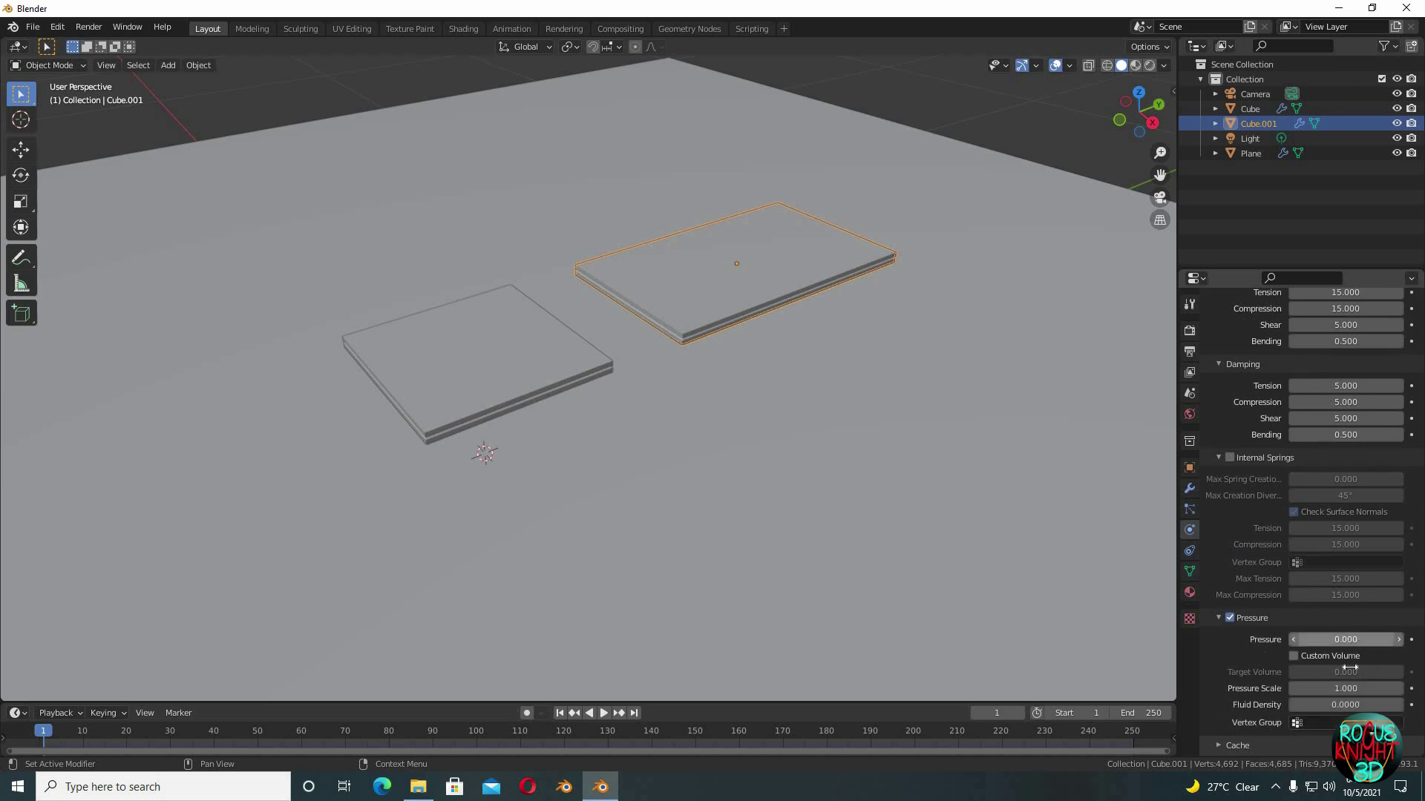
click(1346, 640)
text(36)
key(Return)
Set Cube.001's object collision distance to 0.007 m
scroll(1206, 618, down, 8)
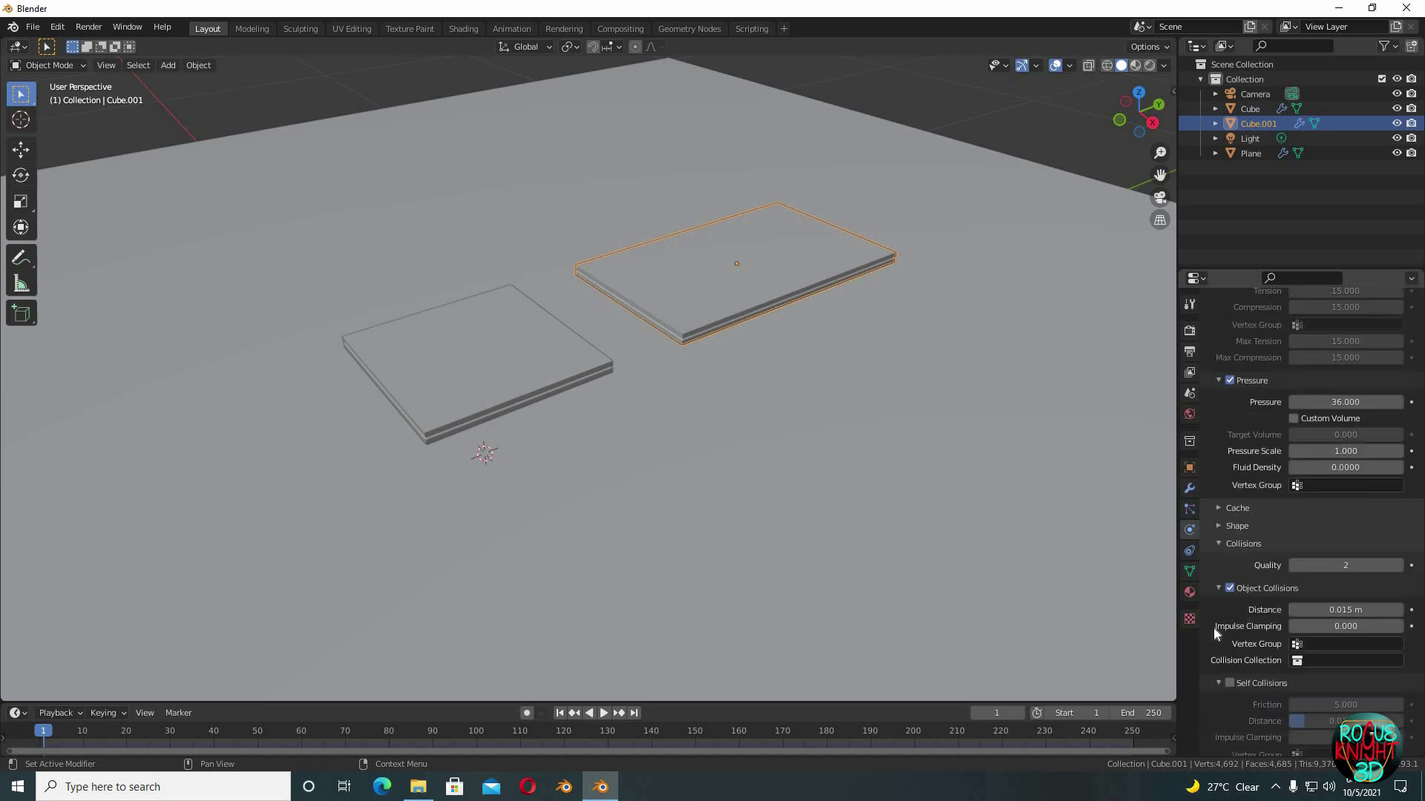
scroll(1214, 631, down, 4)
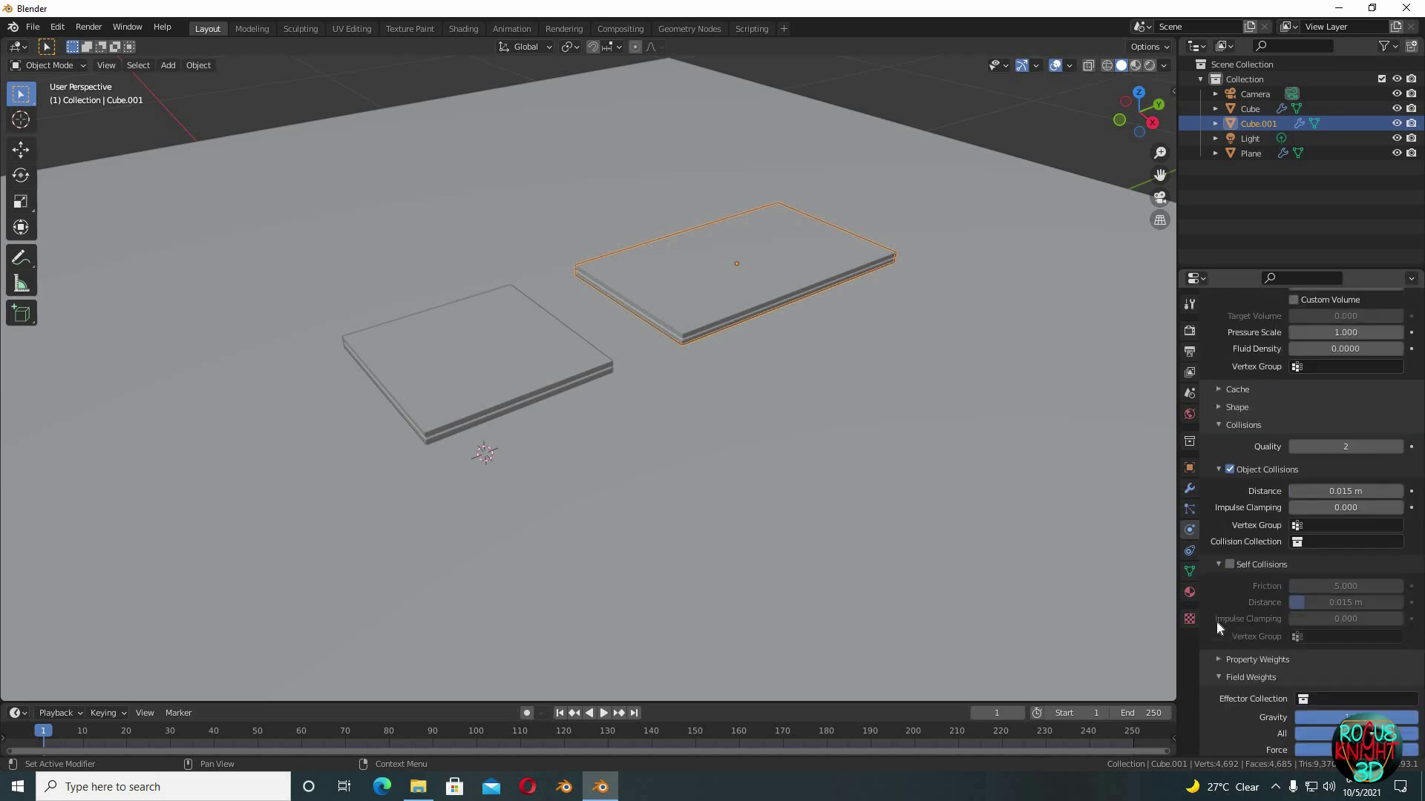
click(1367, 492)
text(.007)
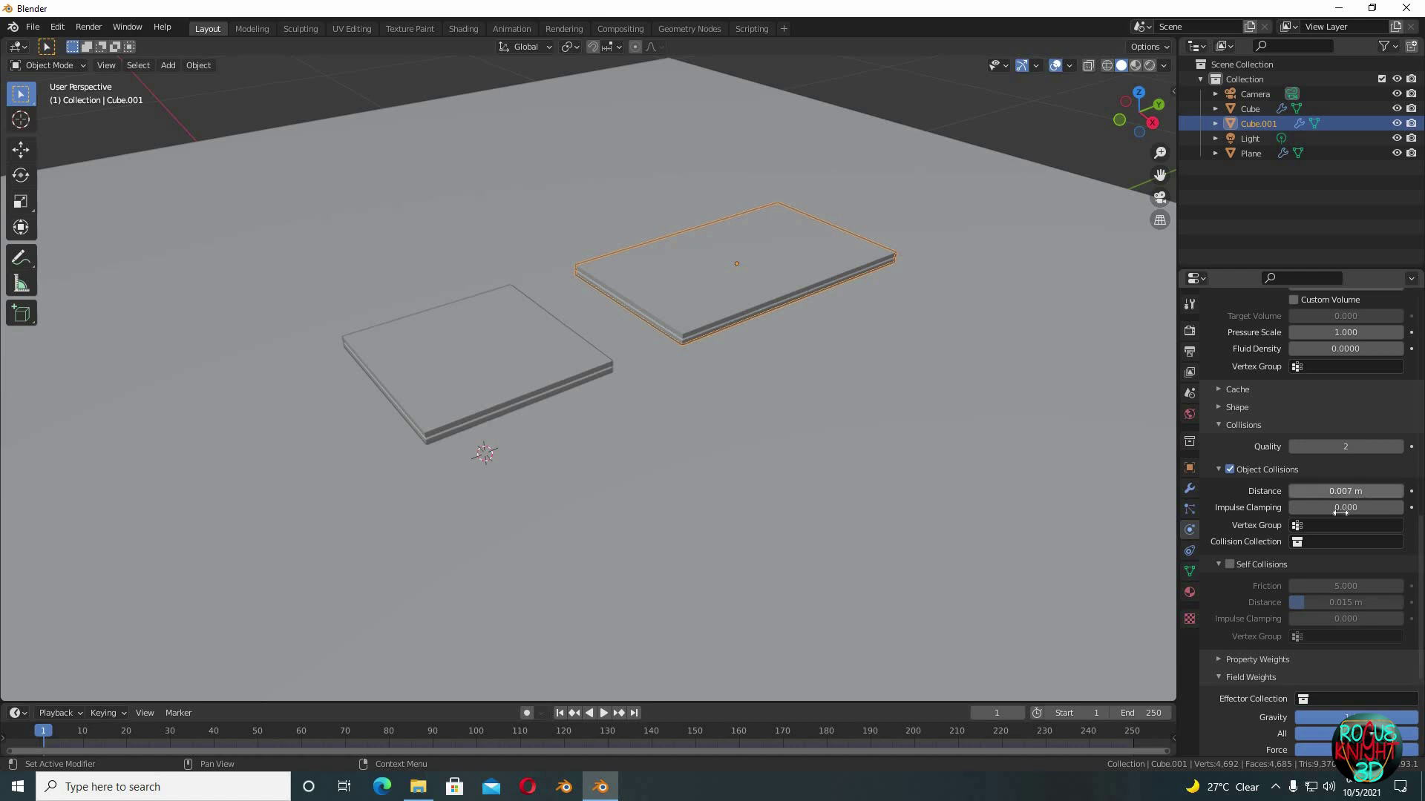
key(Return)
Enable self collisions on Cube.001 at 0.001 m and edit its gravity weight
click(1229, 564)
click(1345, 602)
key(BackSpace)
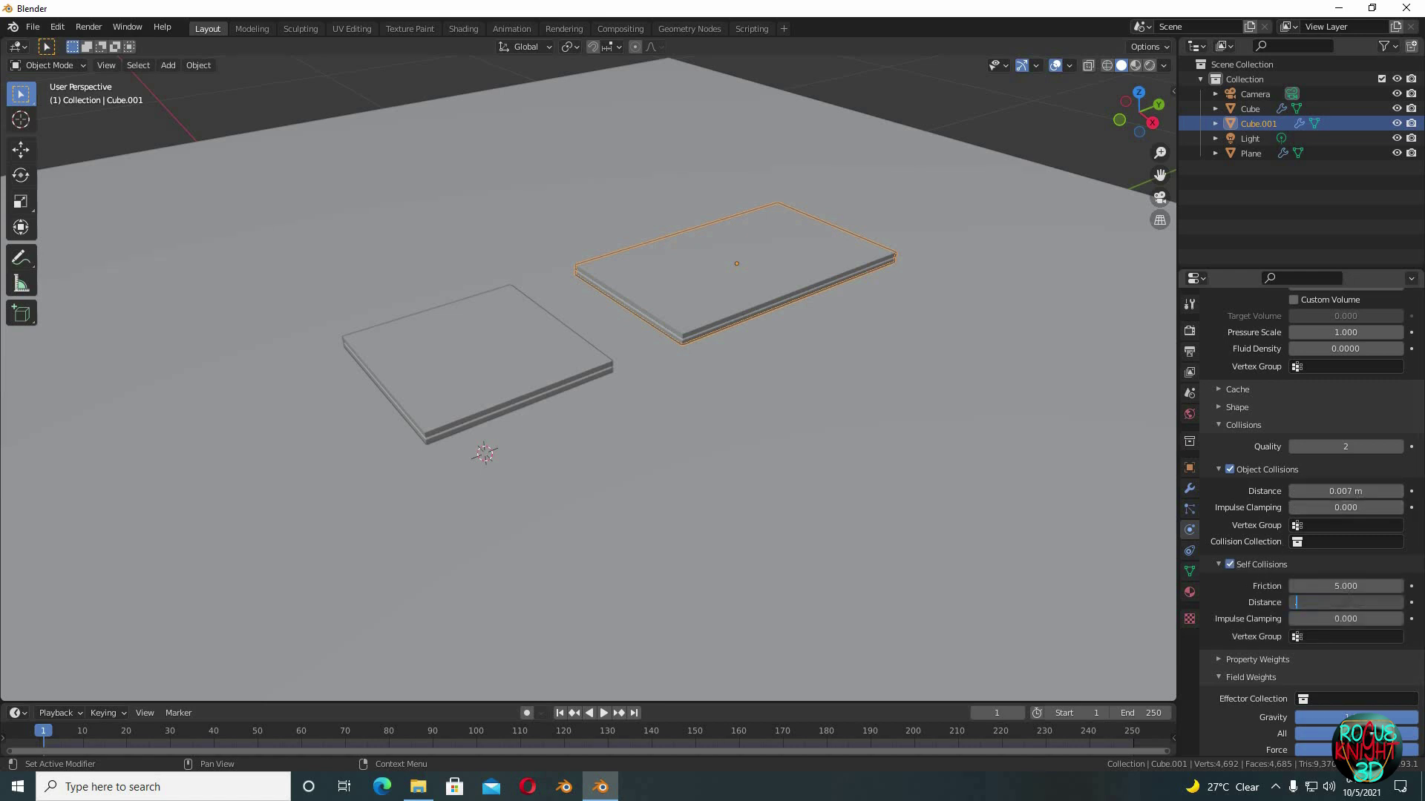
text(.001)
key(Return)
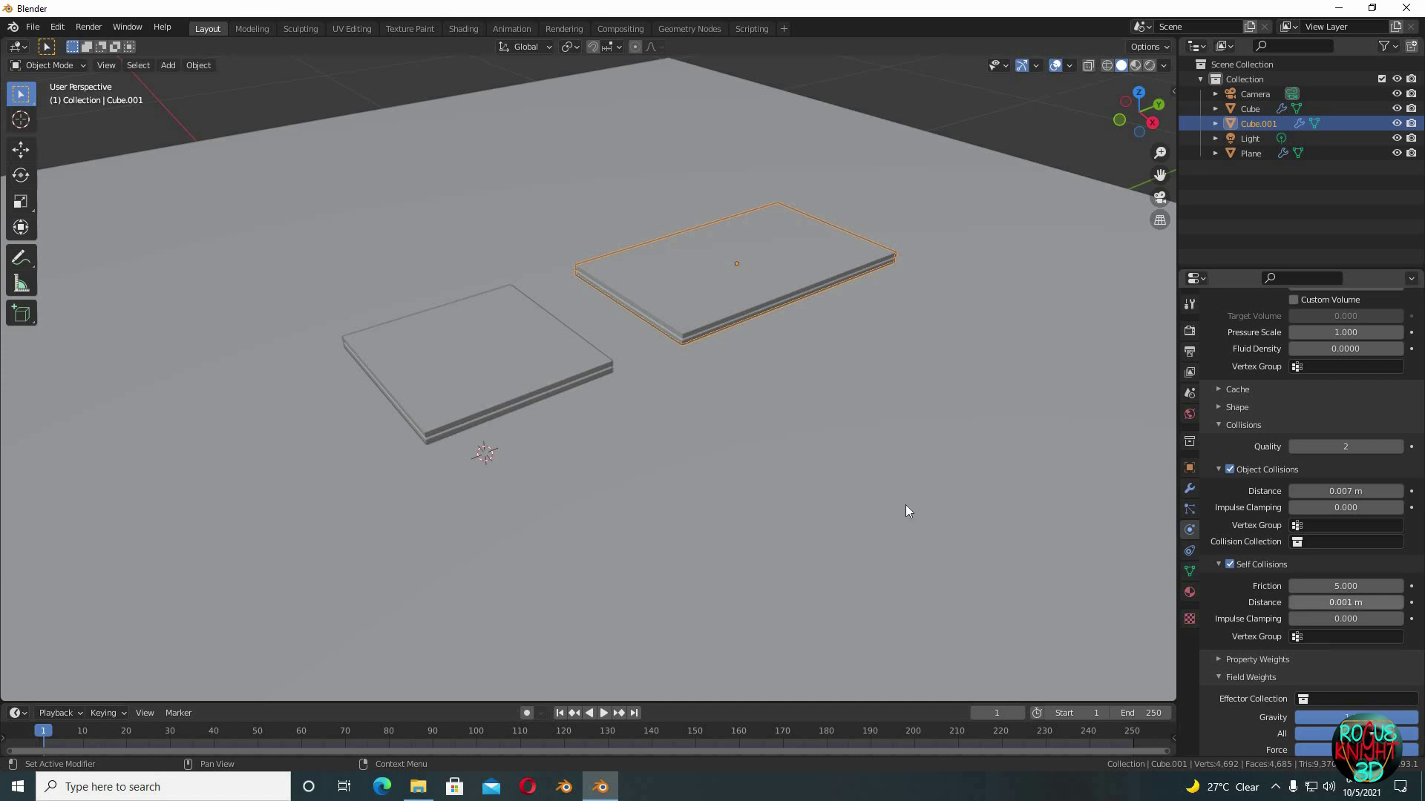
middle_drag(919, 515, 805, 442)
click(1347, 717)
Apply scale with Ctrl+A to the left plate Cube, then to Cube.001
key(Return)
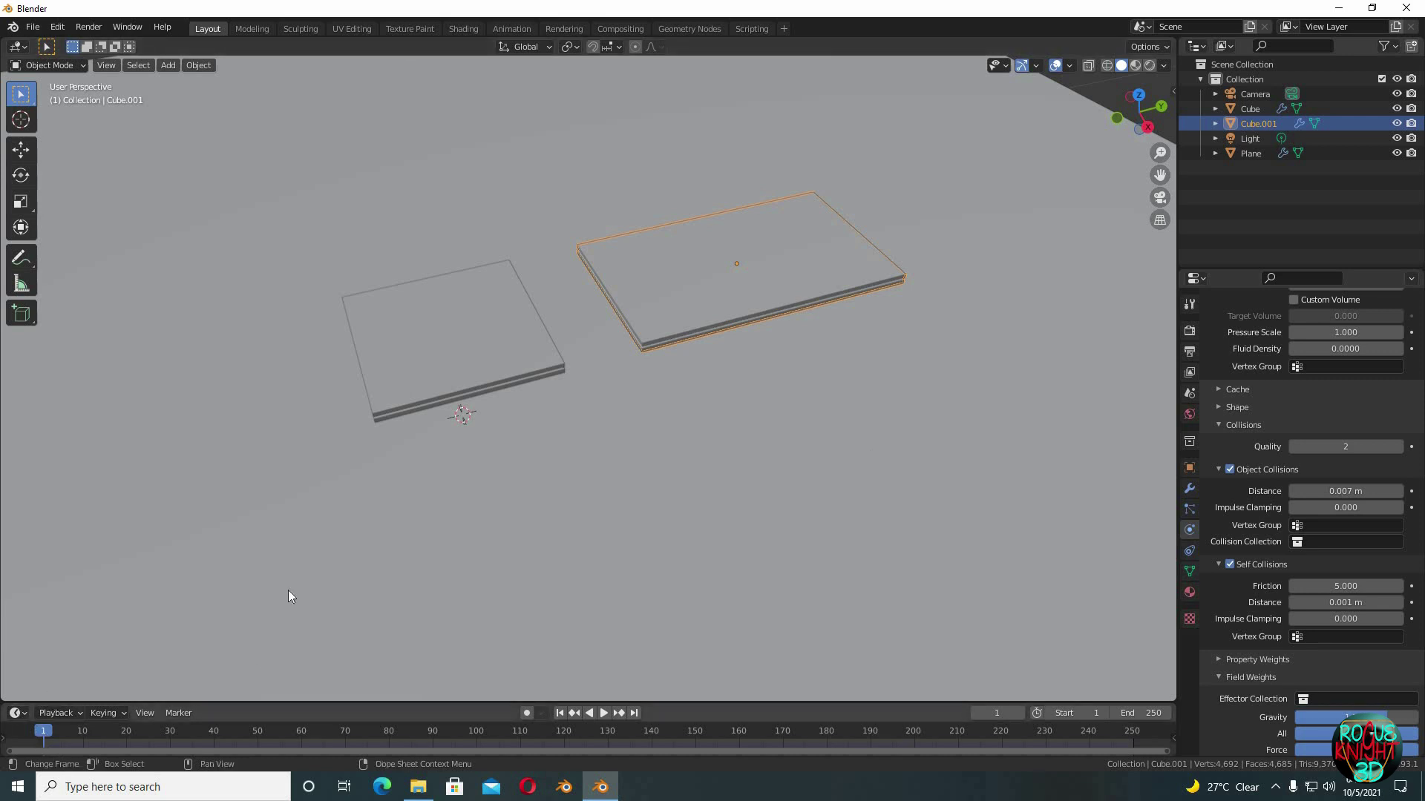
click(503, 342)
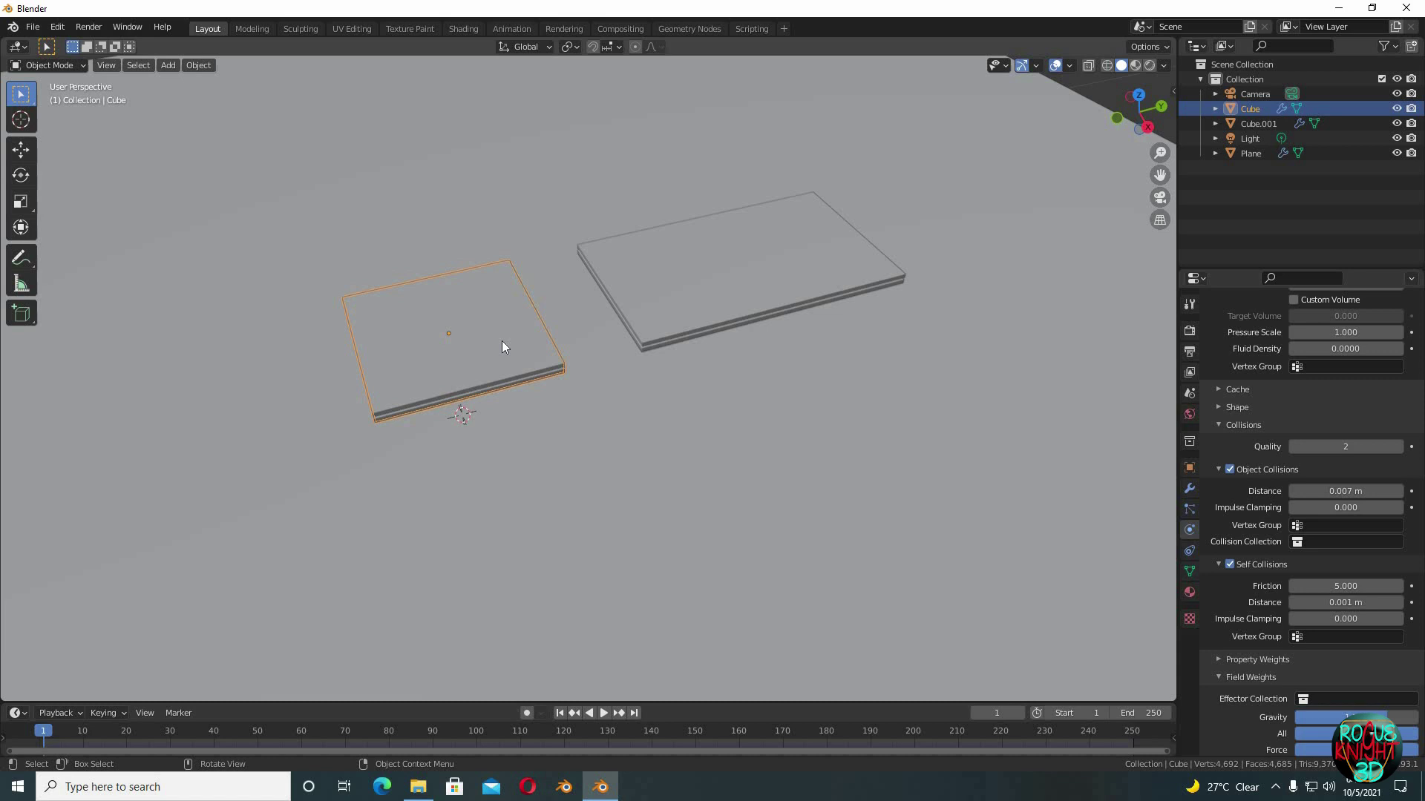
key(ctrl+a)
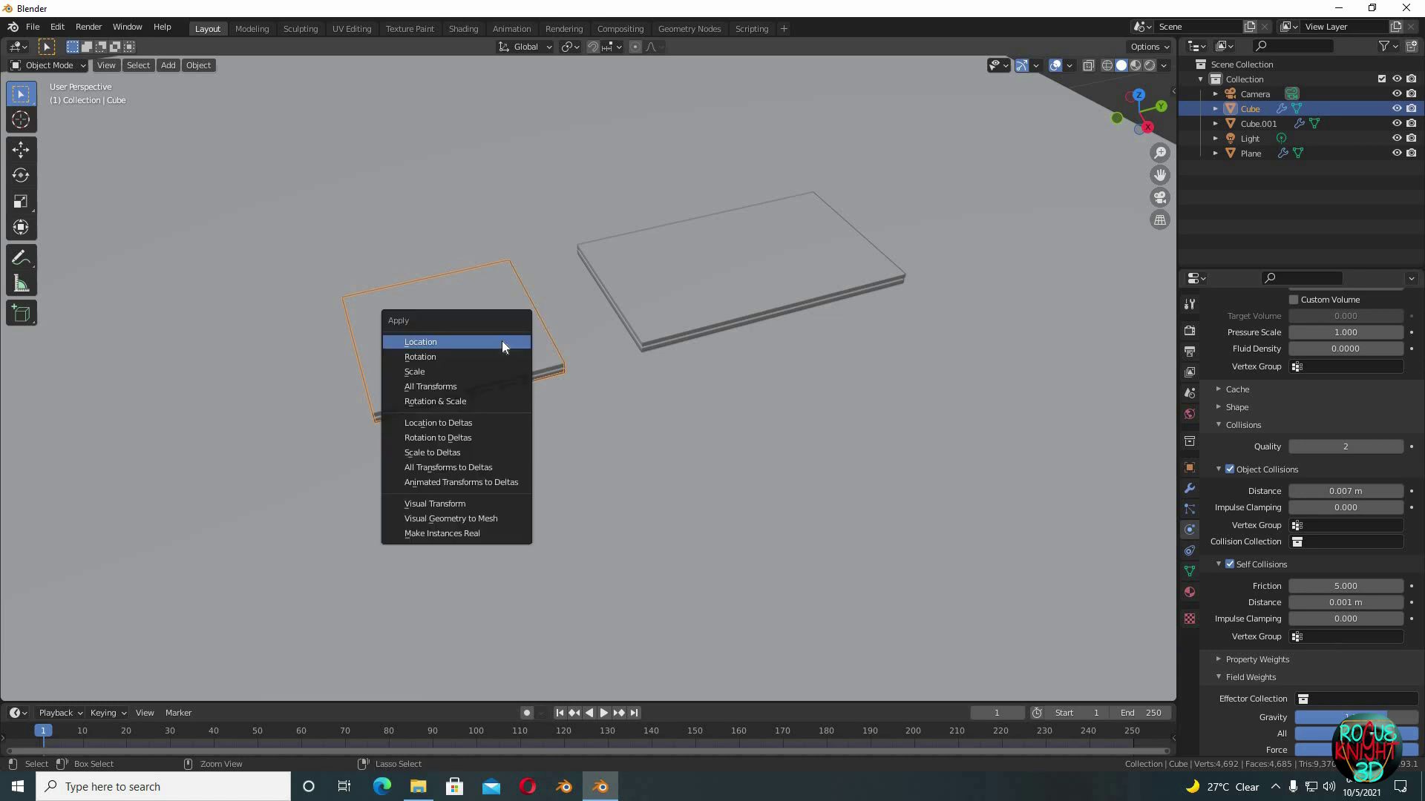
click(497, 376)
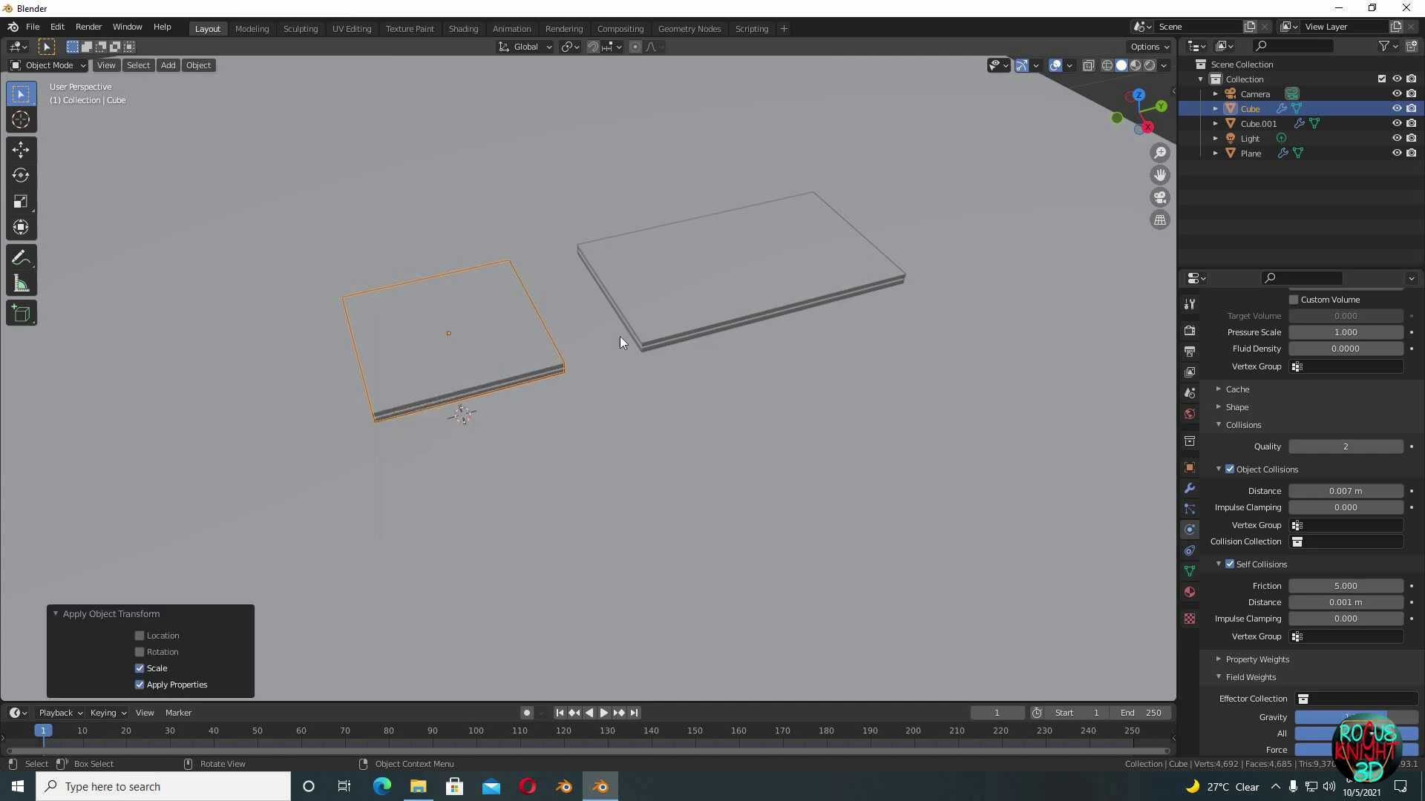
click(692, 292)
key(ctrl+a)
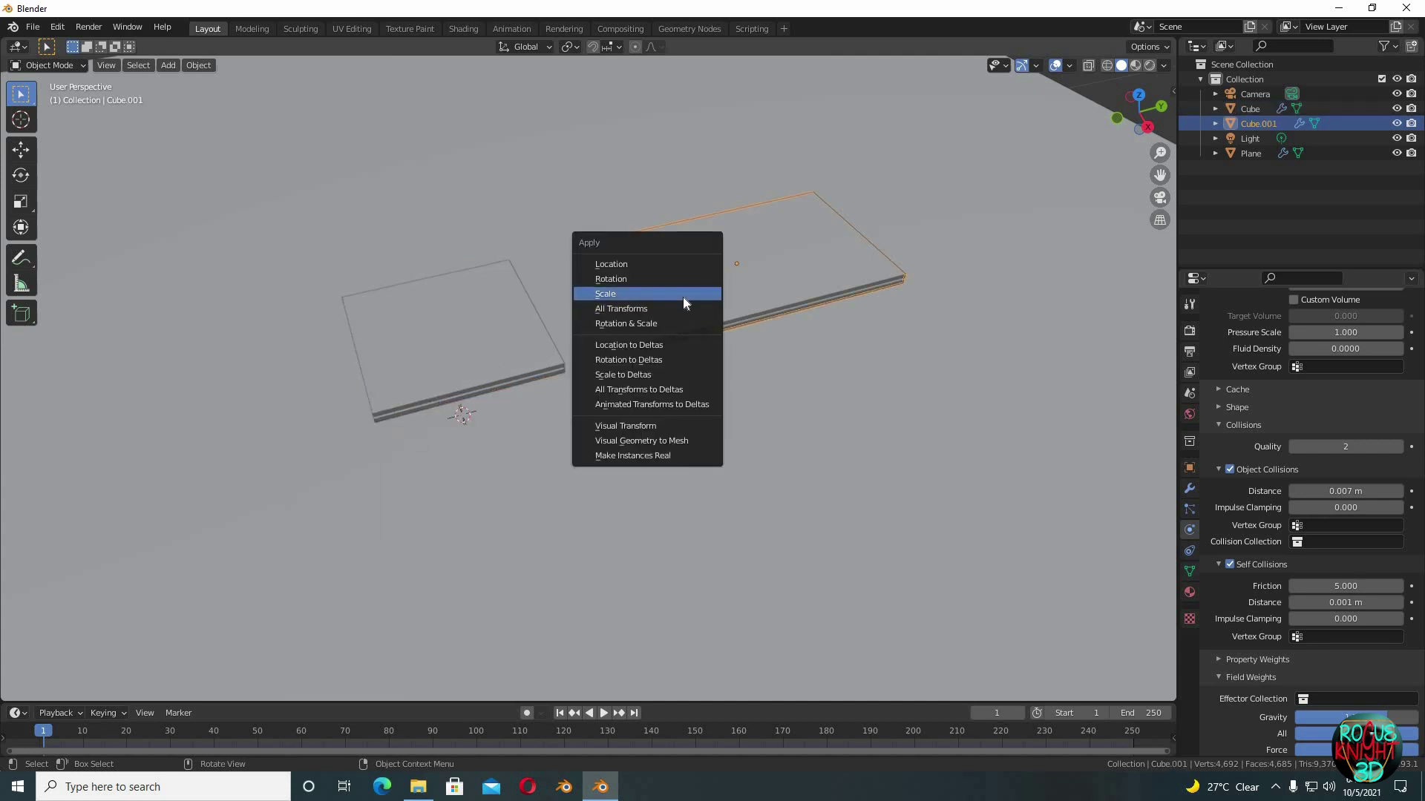
click(683, 295)
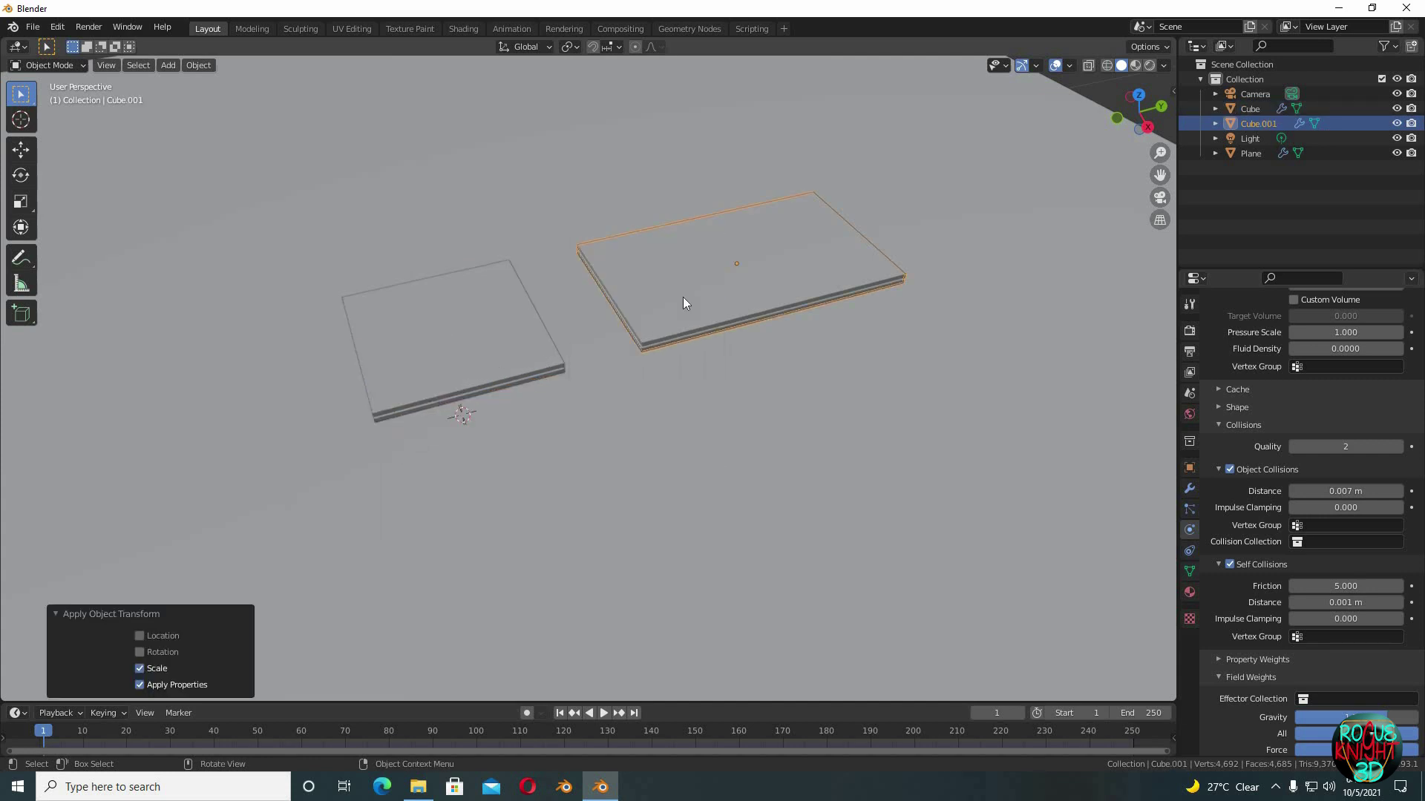
Play the cloth simulation and pause at frame 27 with the plates inflated
click(602, 713)
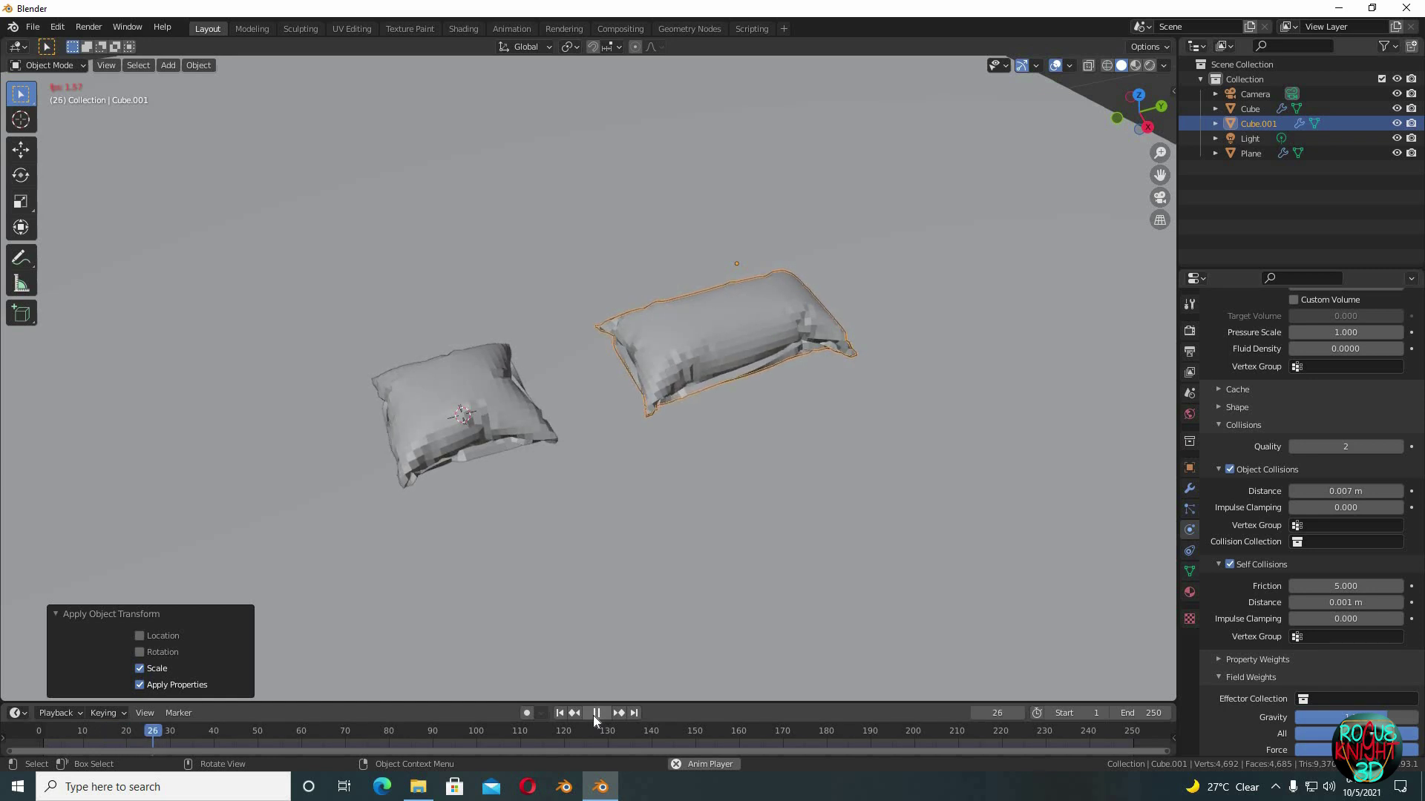
click(596, 713)
middle_drag(581, 554, 470, 438)
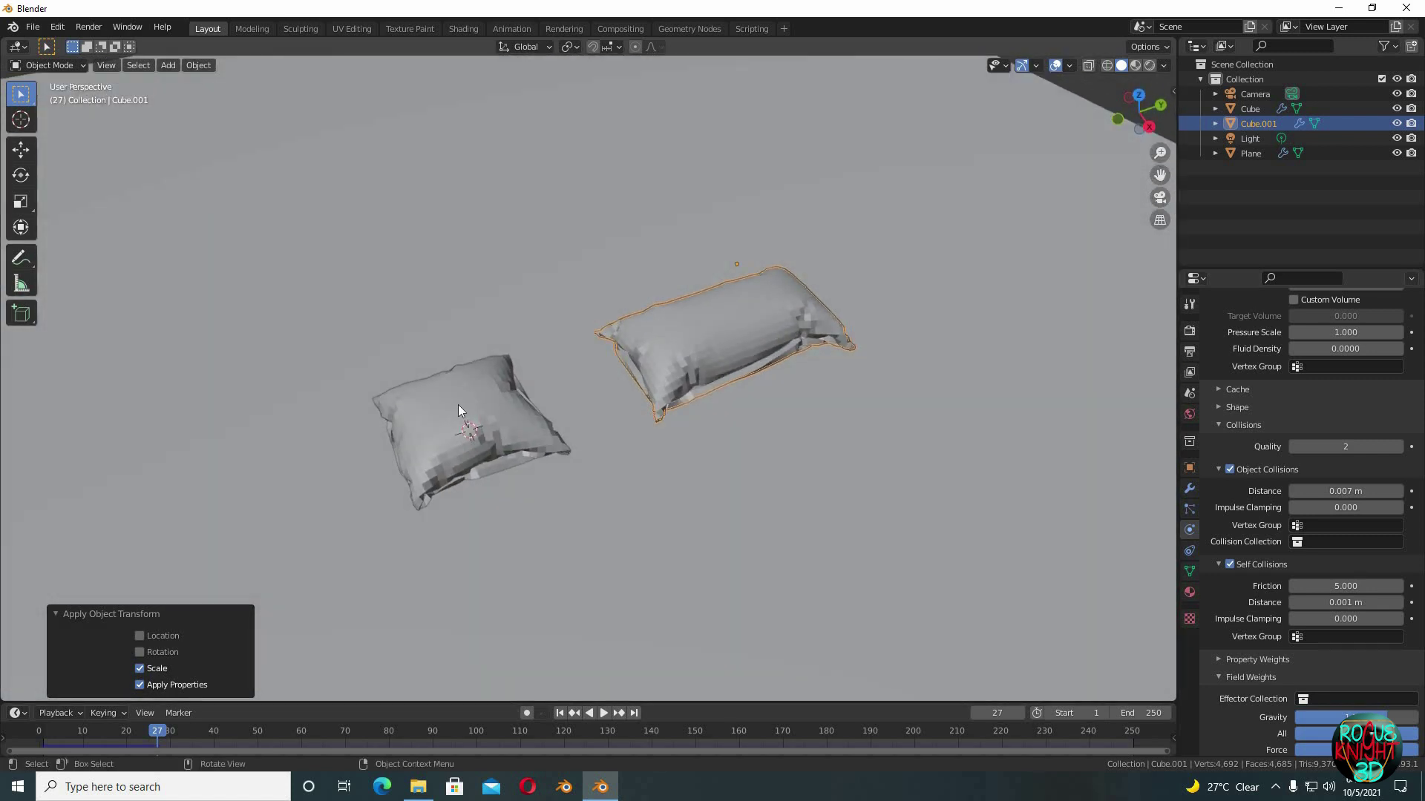
Apply Shade Smooth to the left and right pillows
click(457, 403)
right_click(457, 403)
click(457, 404)
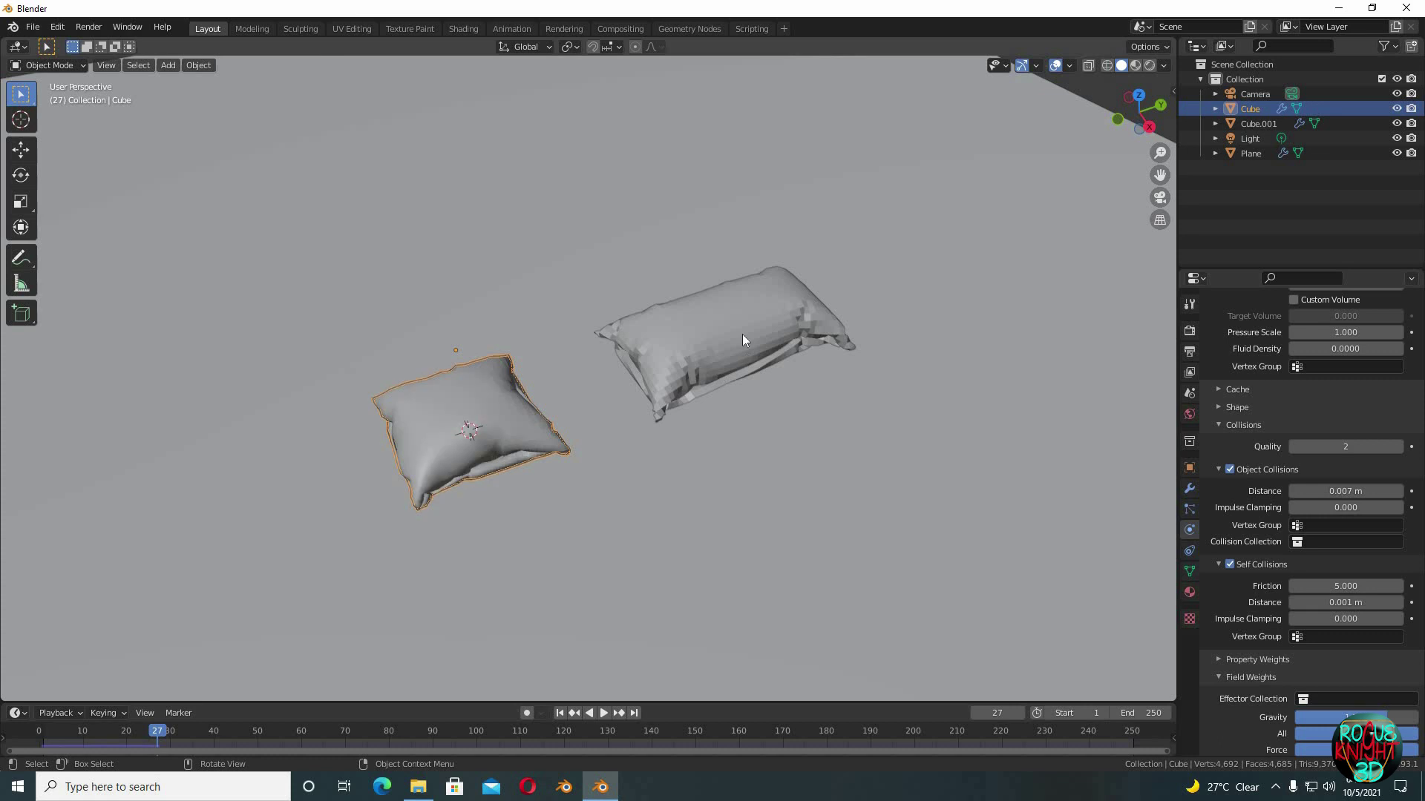
click(742, 335)
right_click(742, 335)
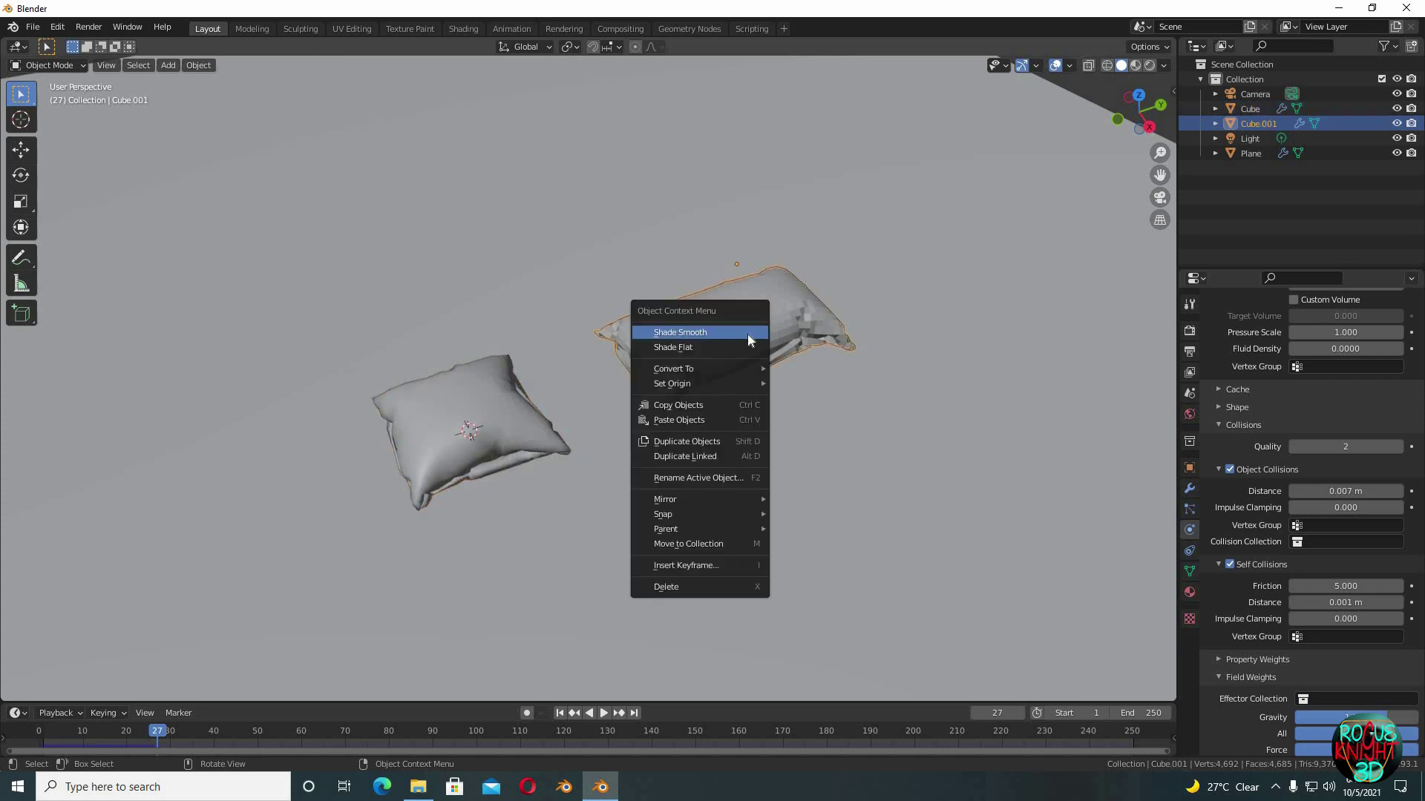
click(746, 334)
middle_drag(757, 448, 498, 479)
At frame 1, move the square plate beside the long plate and tilt it
click(498, 478)
click(560, 713)
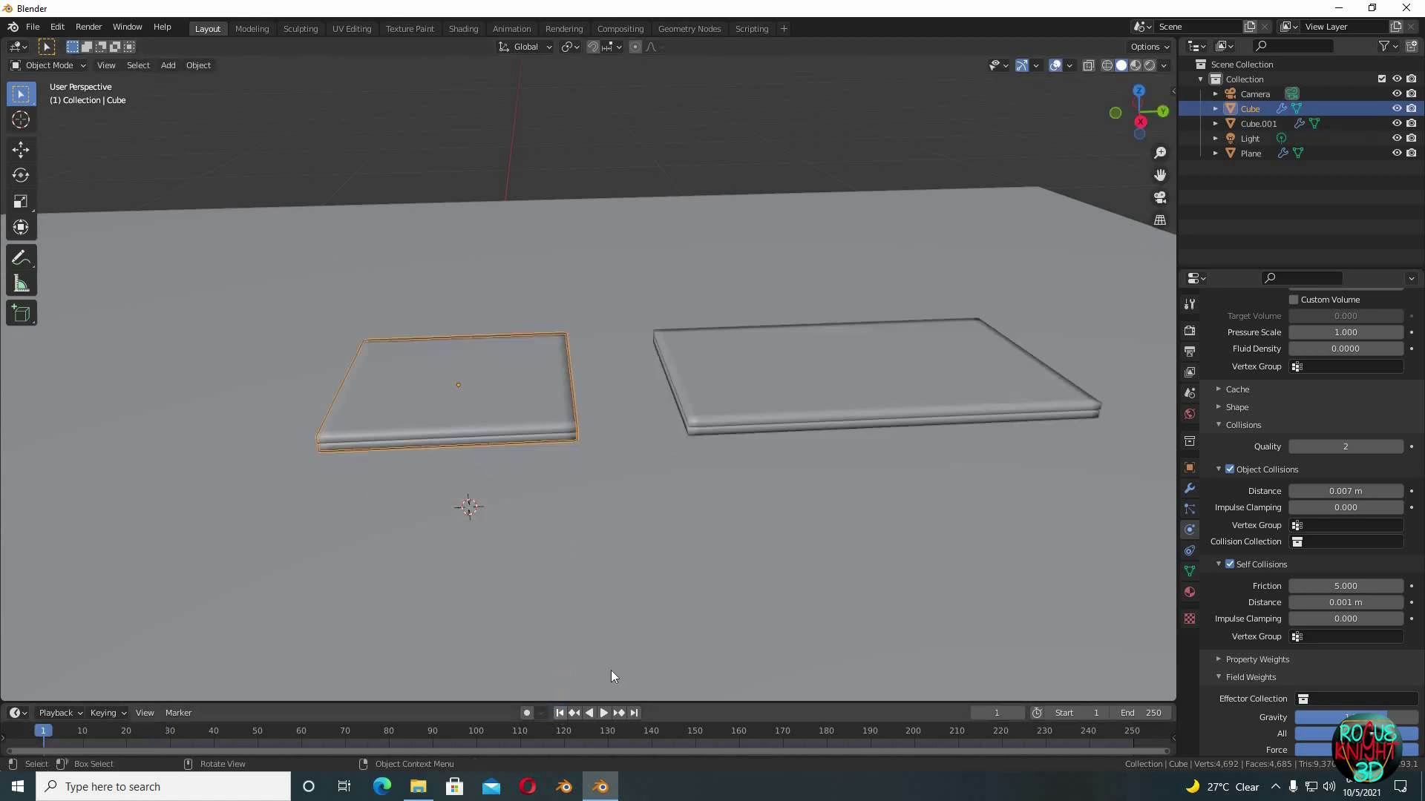
middle_drag(611, 675, 653, 519)
key(g)
click(691, 472)
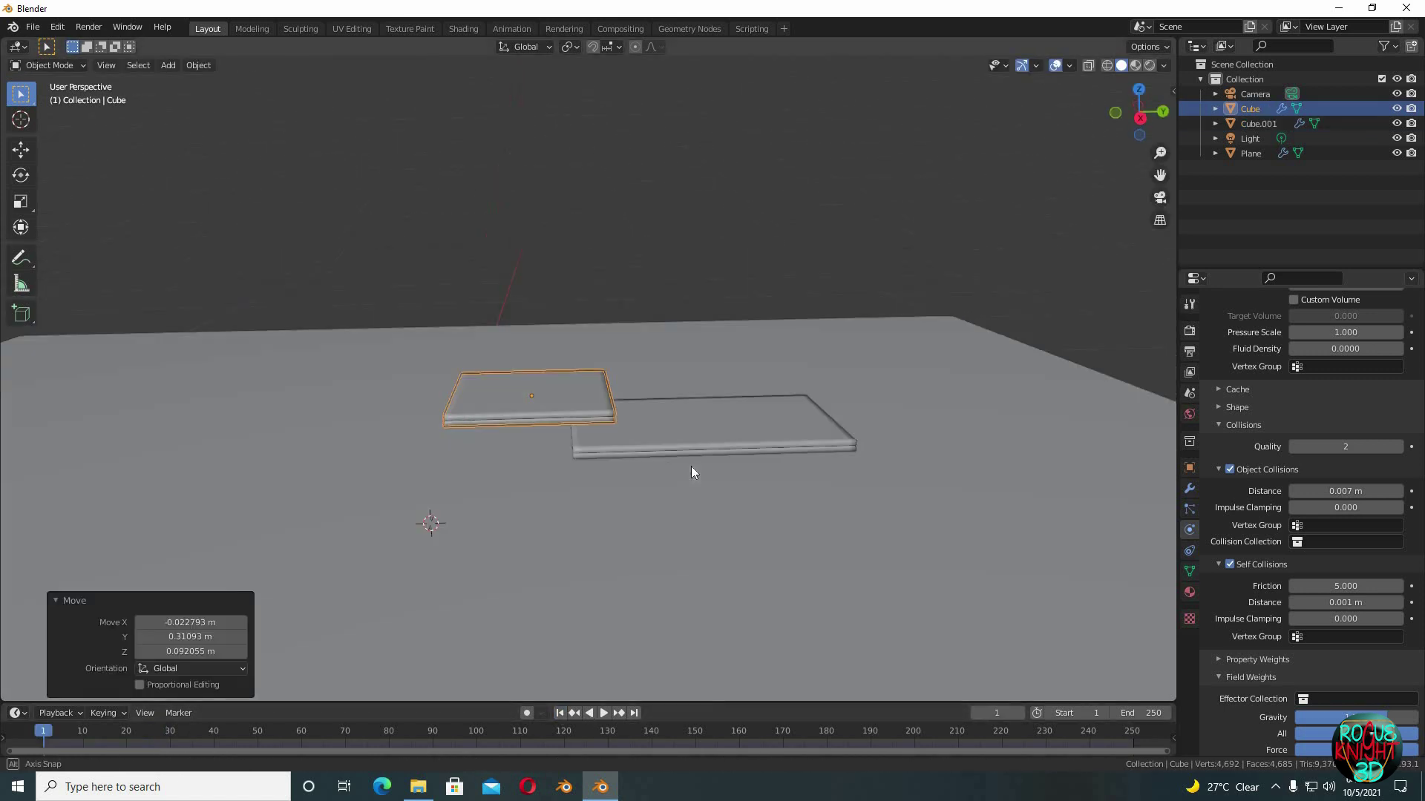
middle_drag(691, 472, 688, 452)
key(r)
key(r)
click(787, 538)
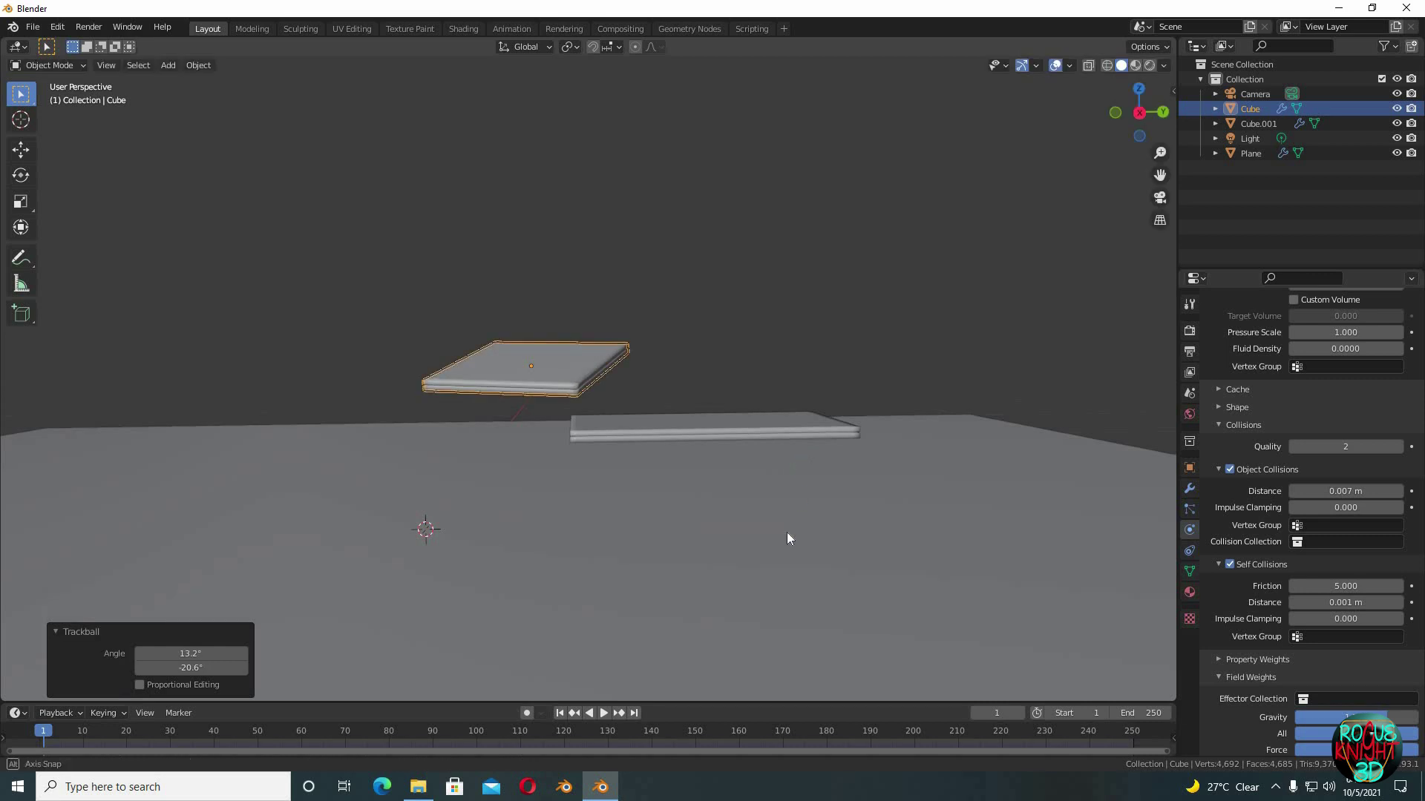
Duplicate the square plate as Cube.002, place it on the right and tilt it
middle_drag(786, 538, 591, 475)
click(591, 475)
click(448, 404)
key(shift+d)
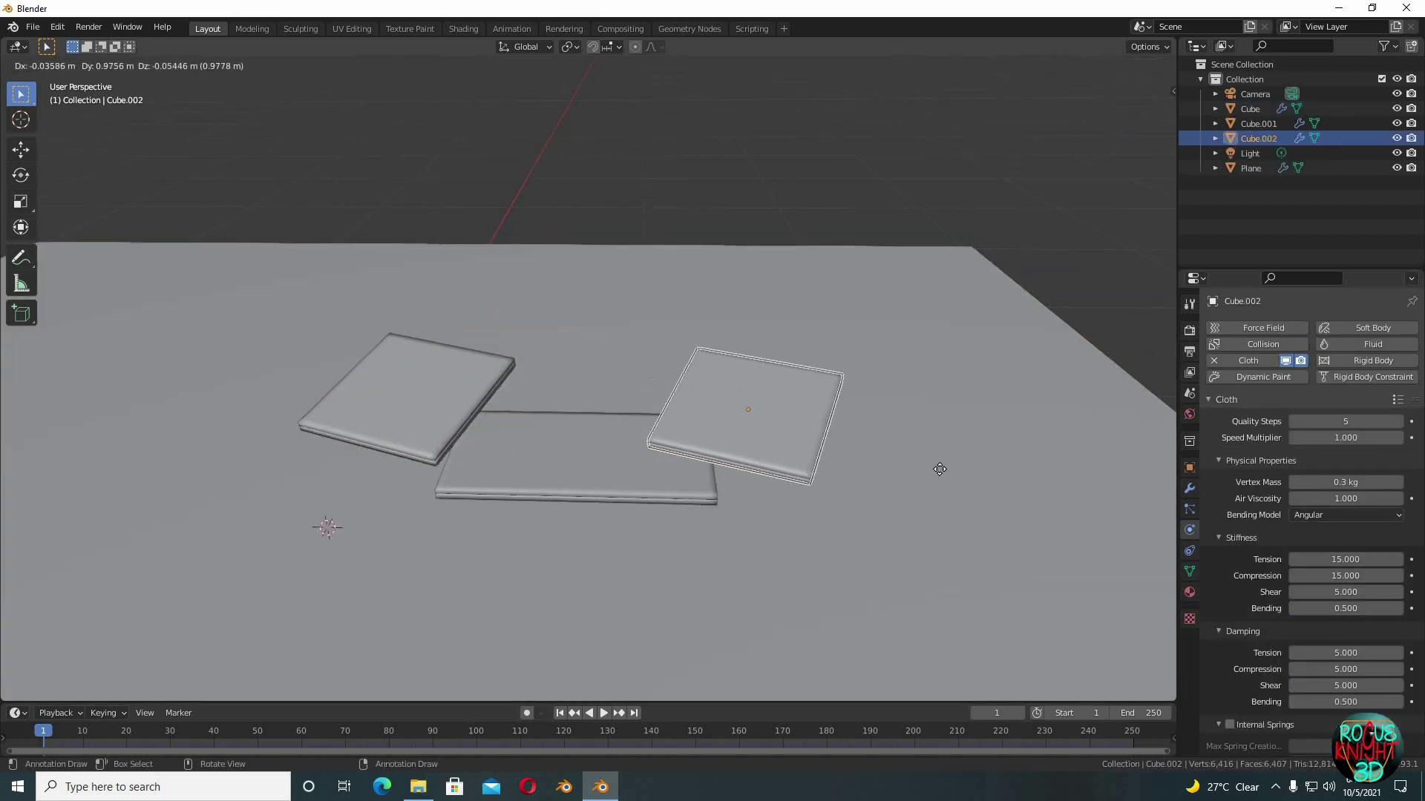
click(939, 469)
key(r)
key(r)
click(1014, 518)
middle_drag(1014, 518, 631, 416)
key(r)
key(r)
click(754, 547)
Re-tilt the square plate Cube, then play the simulation with all three slabs
click(379, 460)
key(r)
key(r)
click(372, 488)
click(638, 363)
middle_drag(349, 381, 660, 564)
click(605, 712)
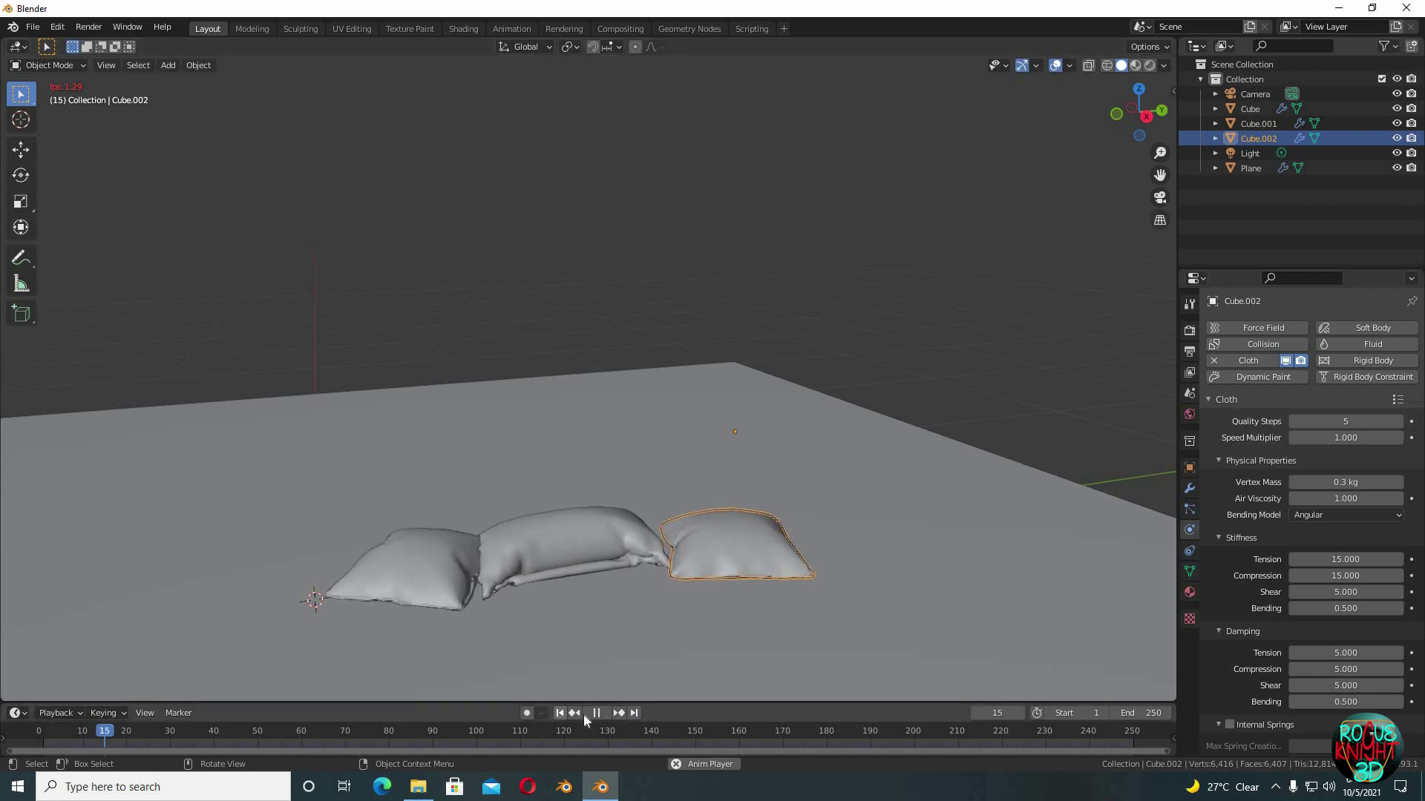
Stop at frame 19, rewind to frame 1, and reposition Cube.002 from top view
click(597, 713)
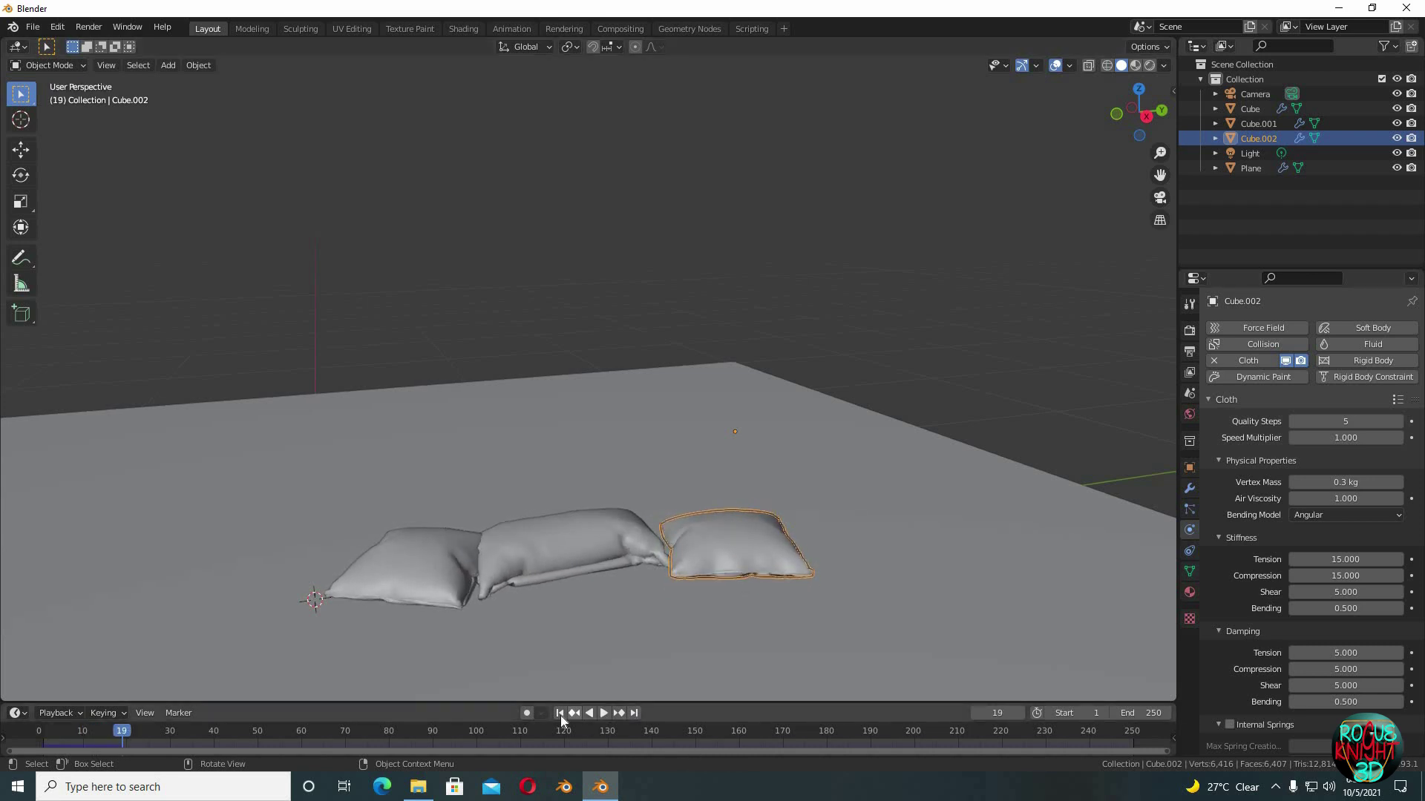
click(559, 713)
middle_drag(571, 696, 1036, 220)
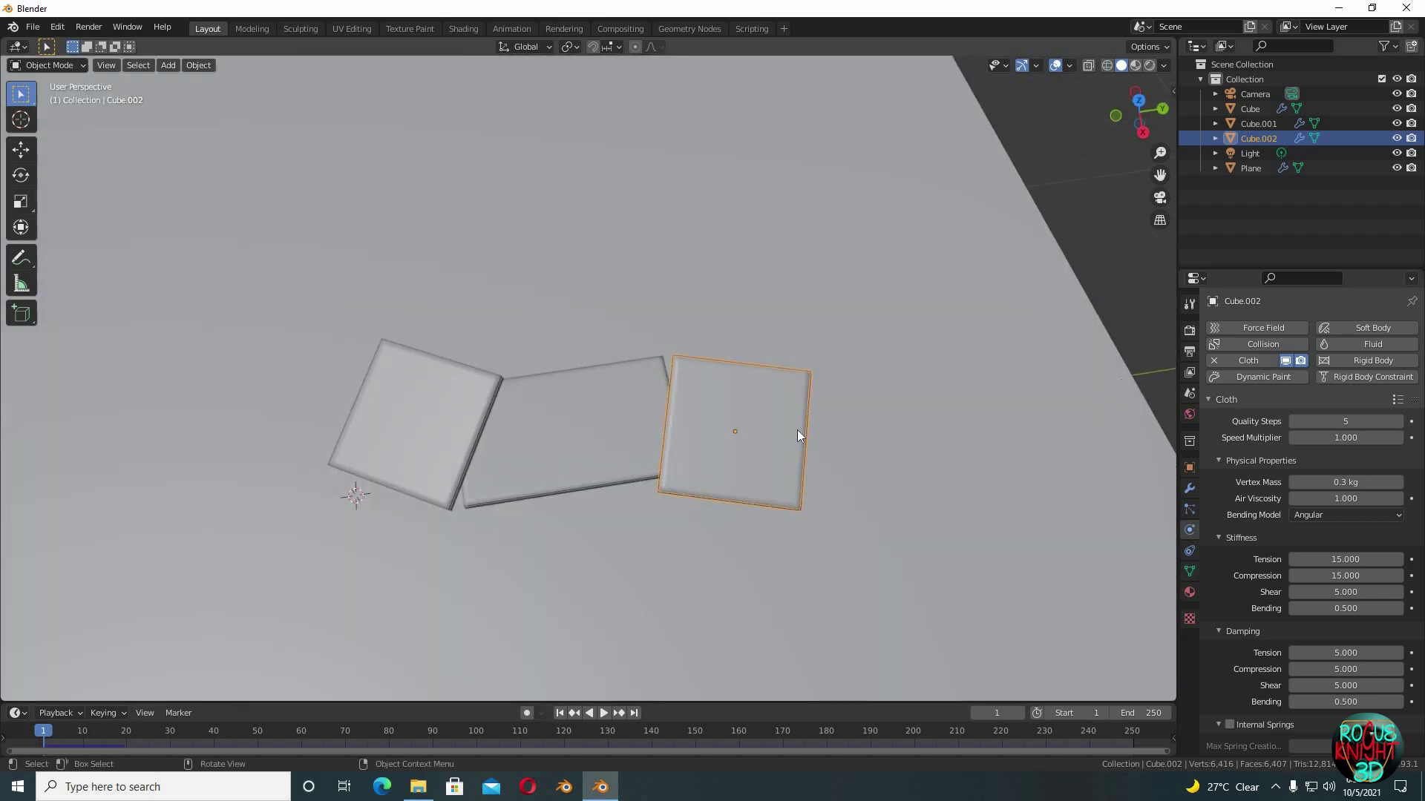
middle_drag(698, 407, 764, 483)
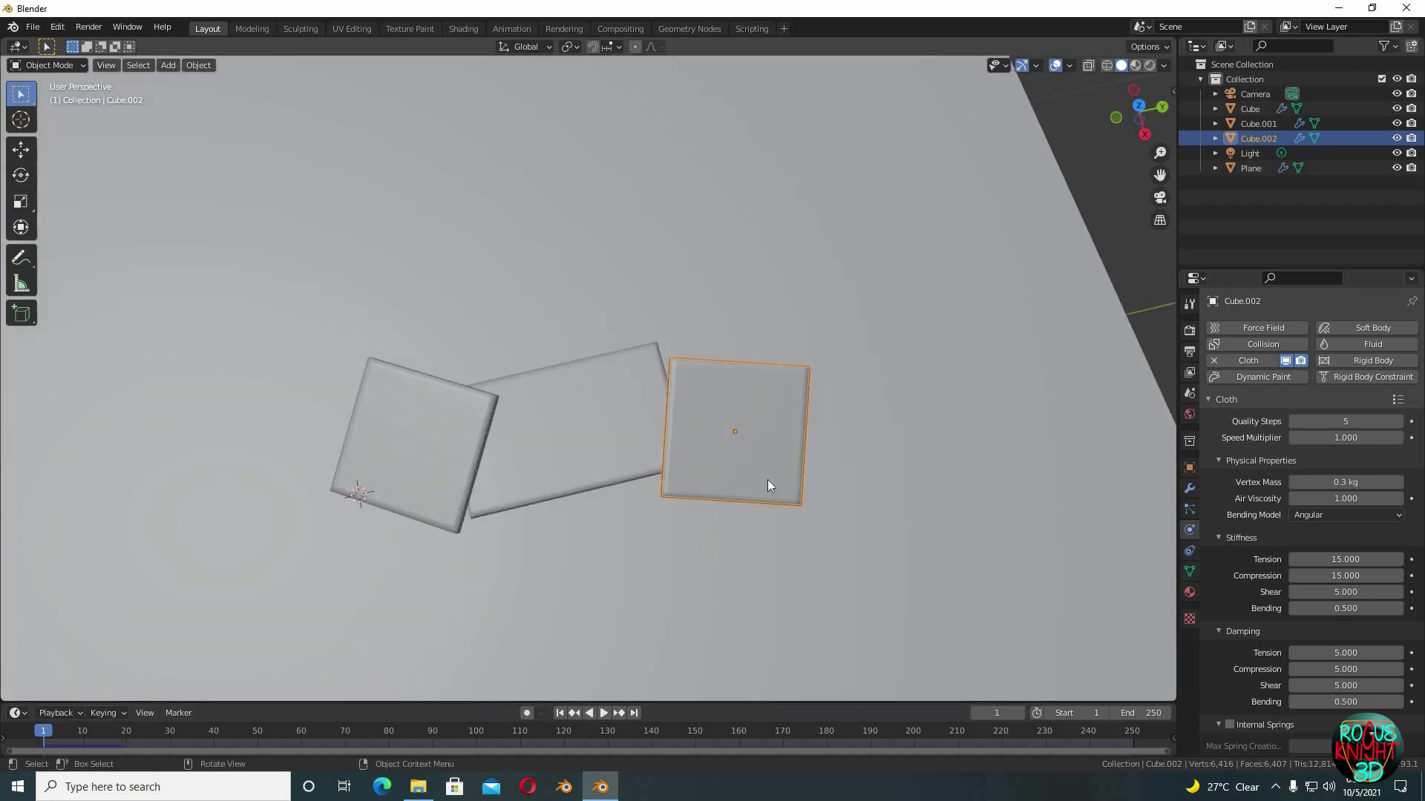
key(KP_7)
key(g)
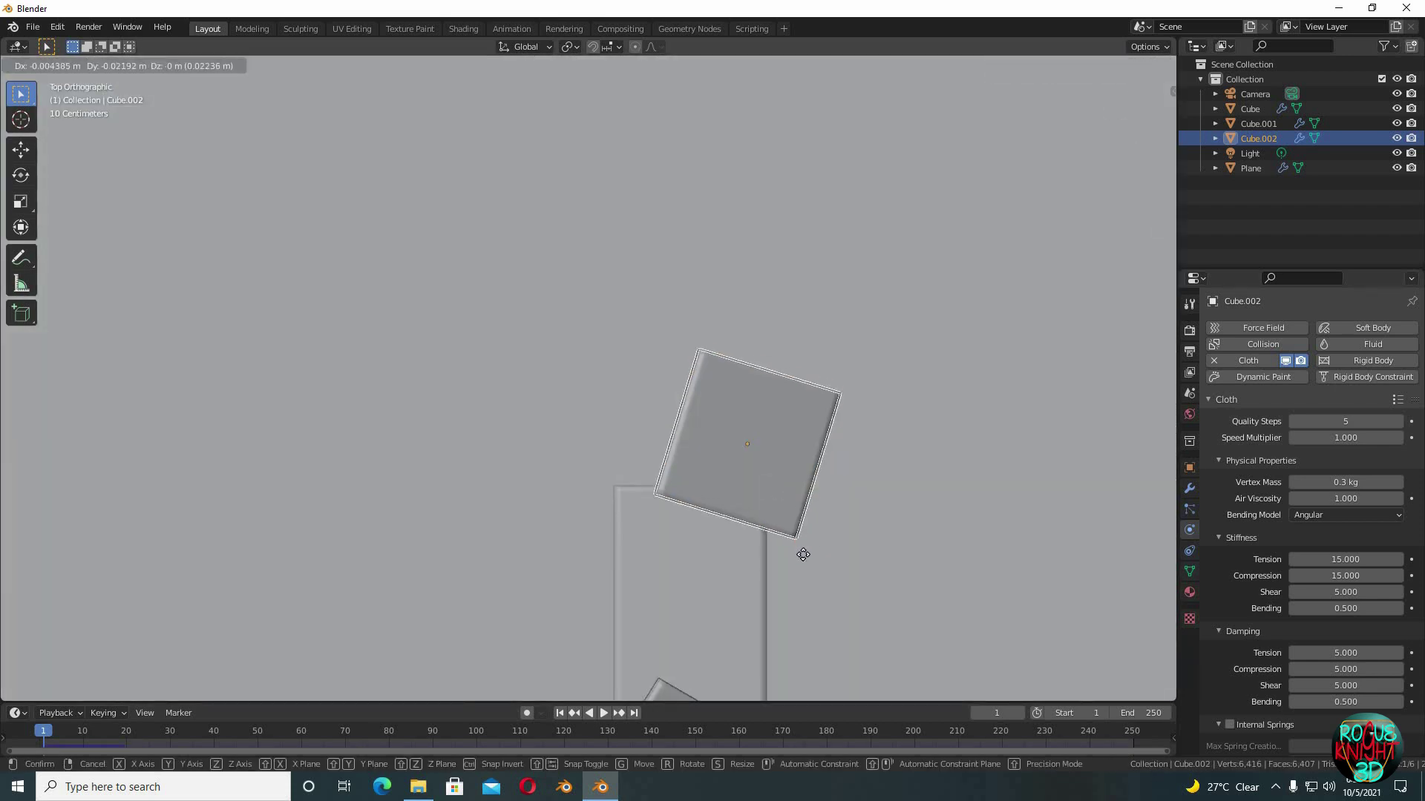
click(801, 564)
middle_drag(801, 564, 621, 439)
Nudge the left slab slightly to the right from top view
key(KP_7)
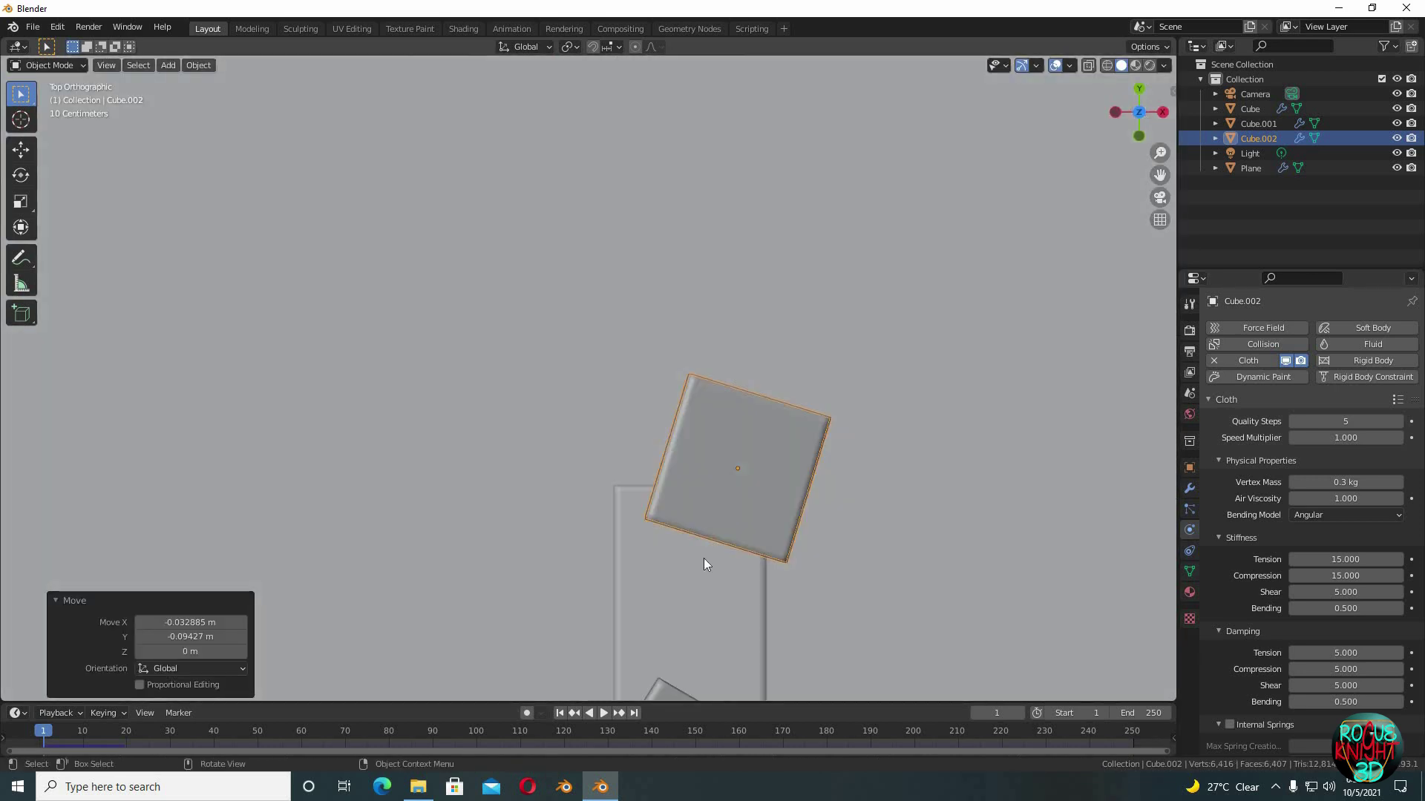
middle_drag(808, 558, 771, 558)
click(457, 317)
key(g)
click(482, 322)
Give the left slab collision with outer thickness 0.01 and friction 50
click(647, 400)
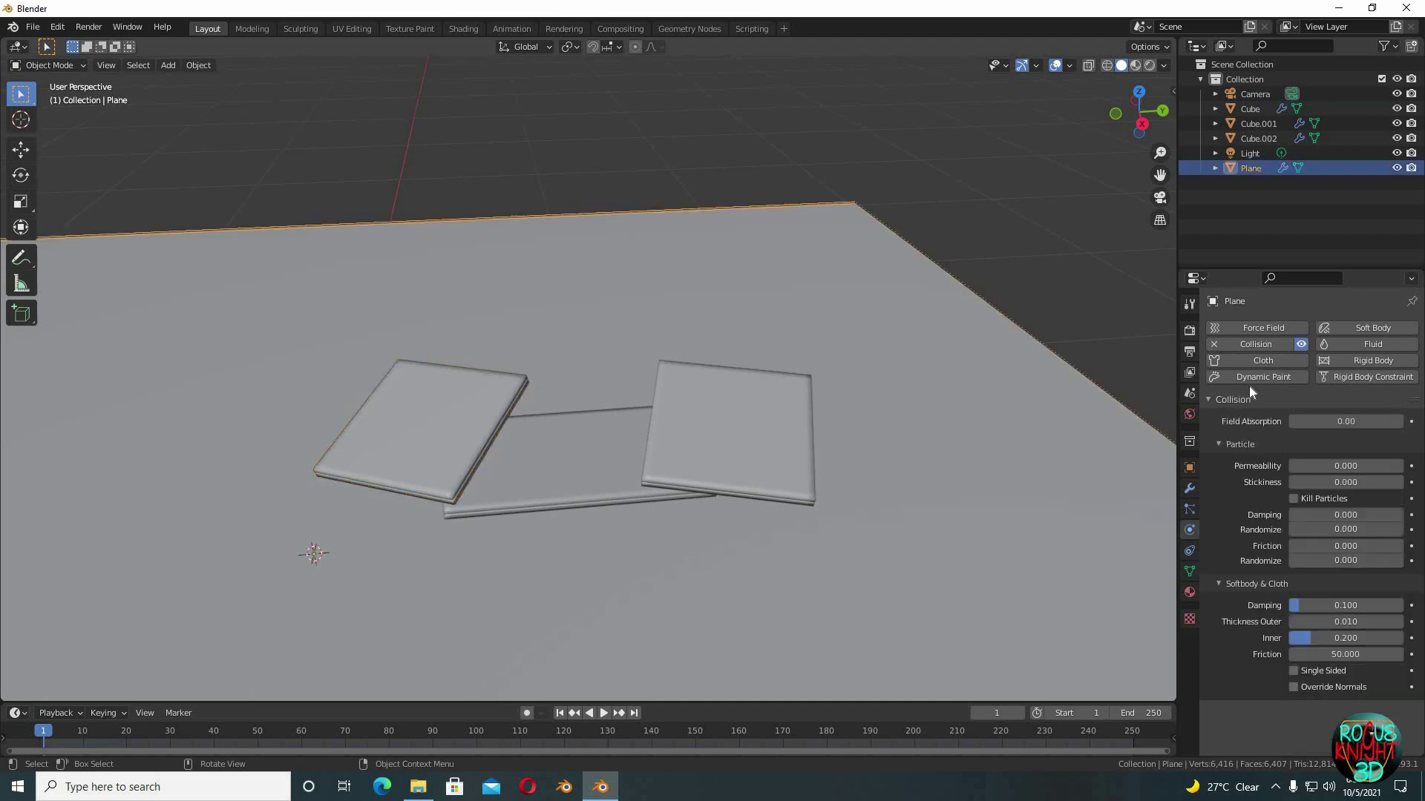
click(464, 407)
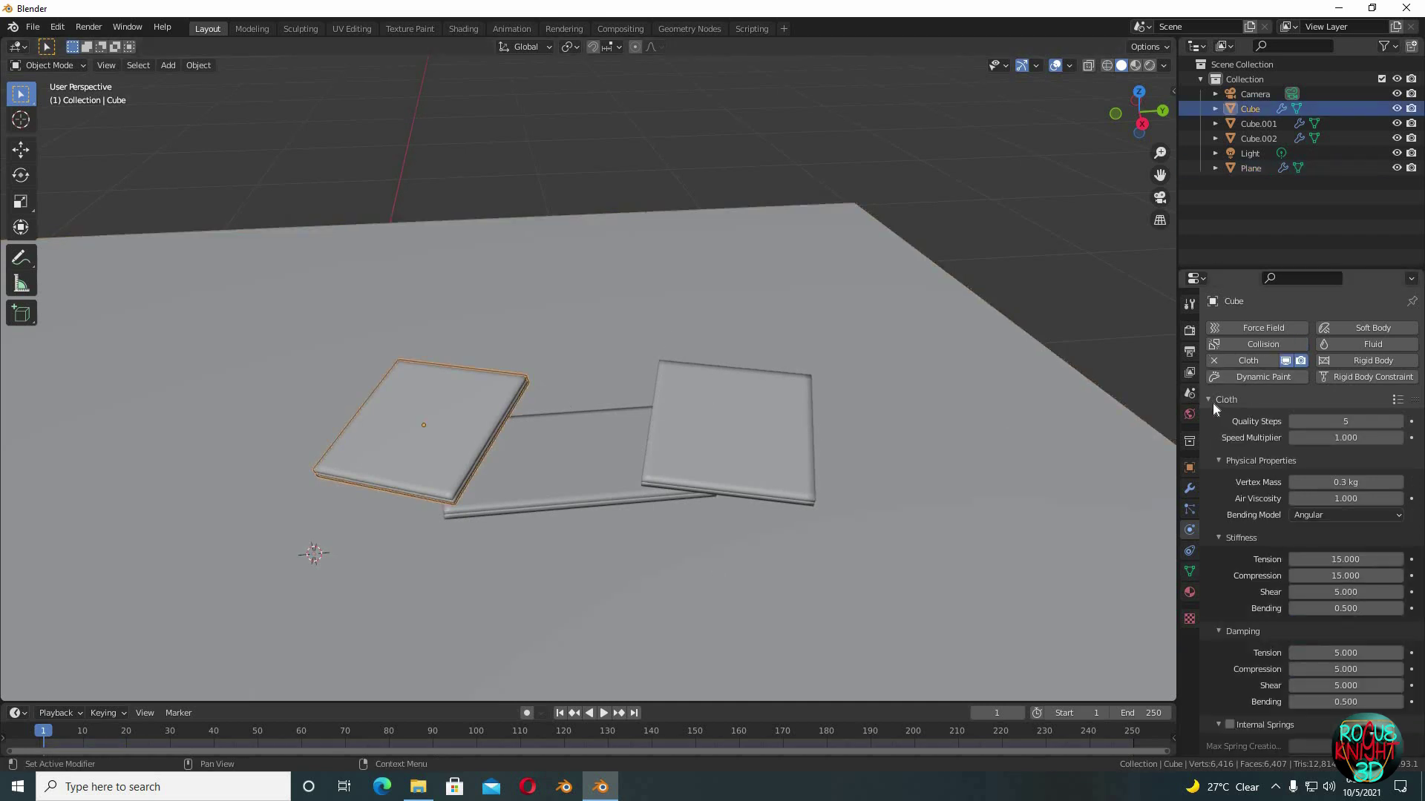
click(1212, 403)
click(1257, 345)
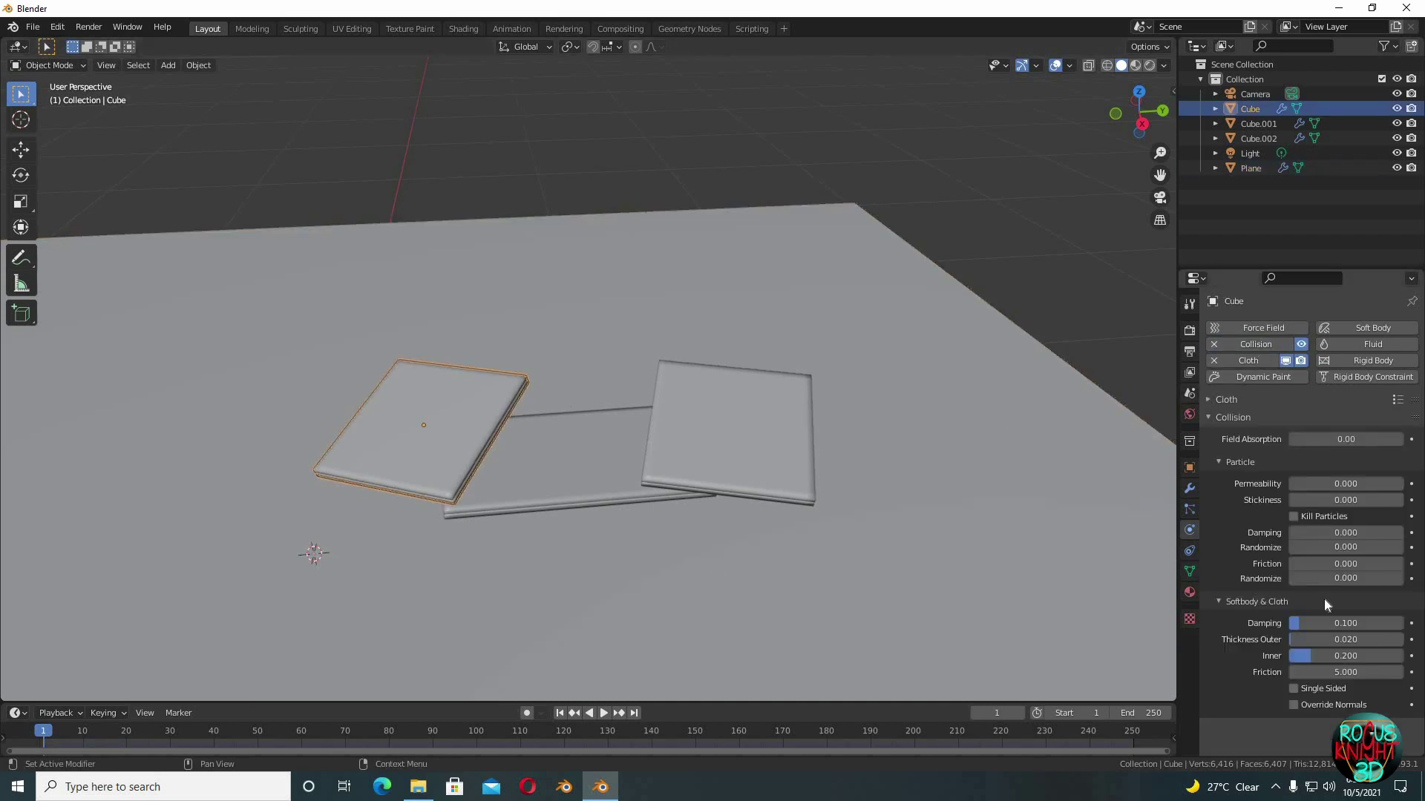
click(1345, 640)
key(BackSpace)
text(.01)
key(Return)
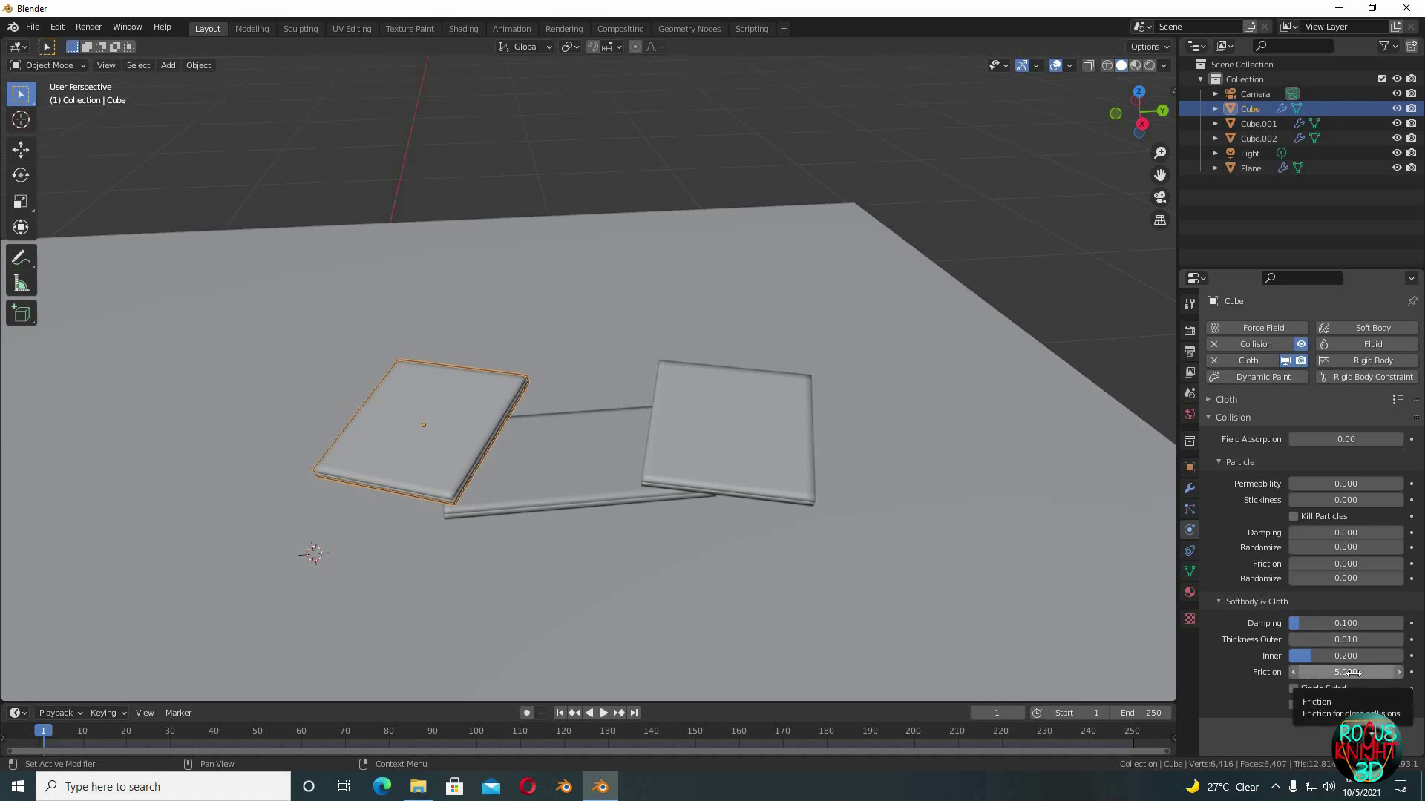
click(1349, 672)
text(50)
key(Return)
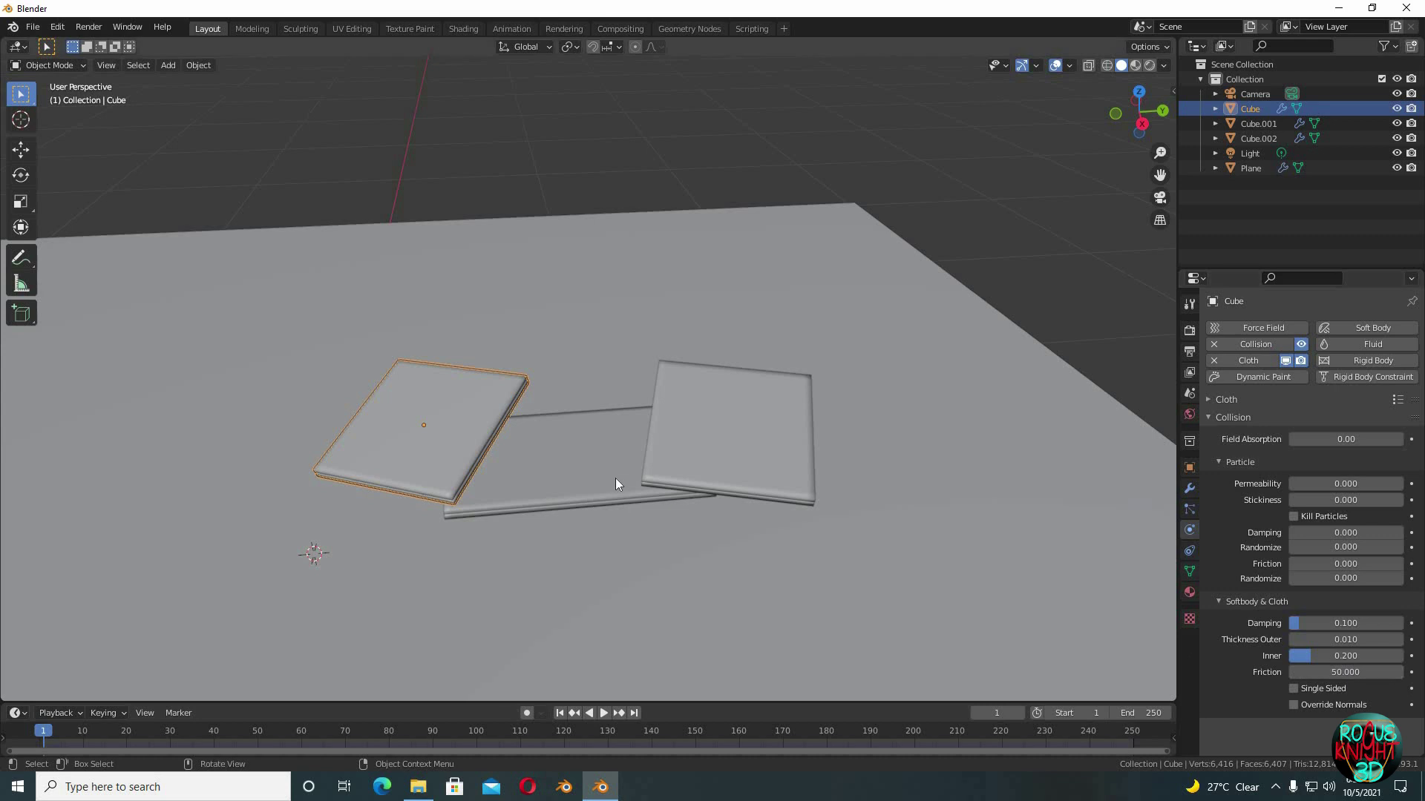
Give the middle slab Cube.001 collision with outer thickness 0.01 and friction 5
click(615, 484)
click(1250, 345)
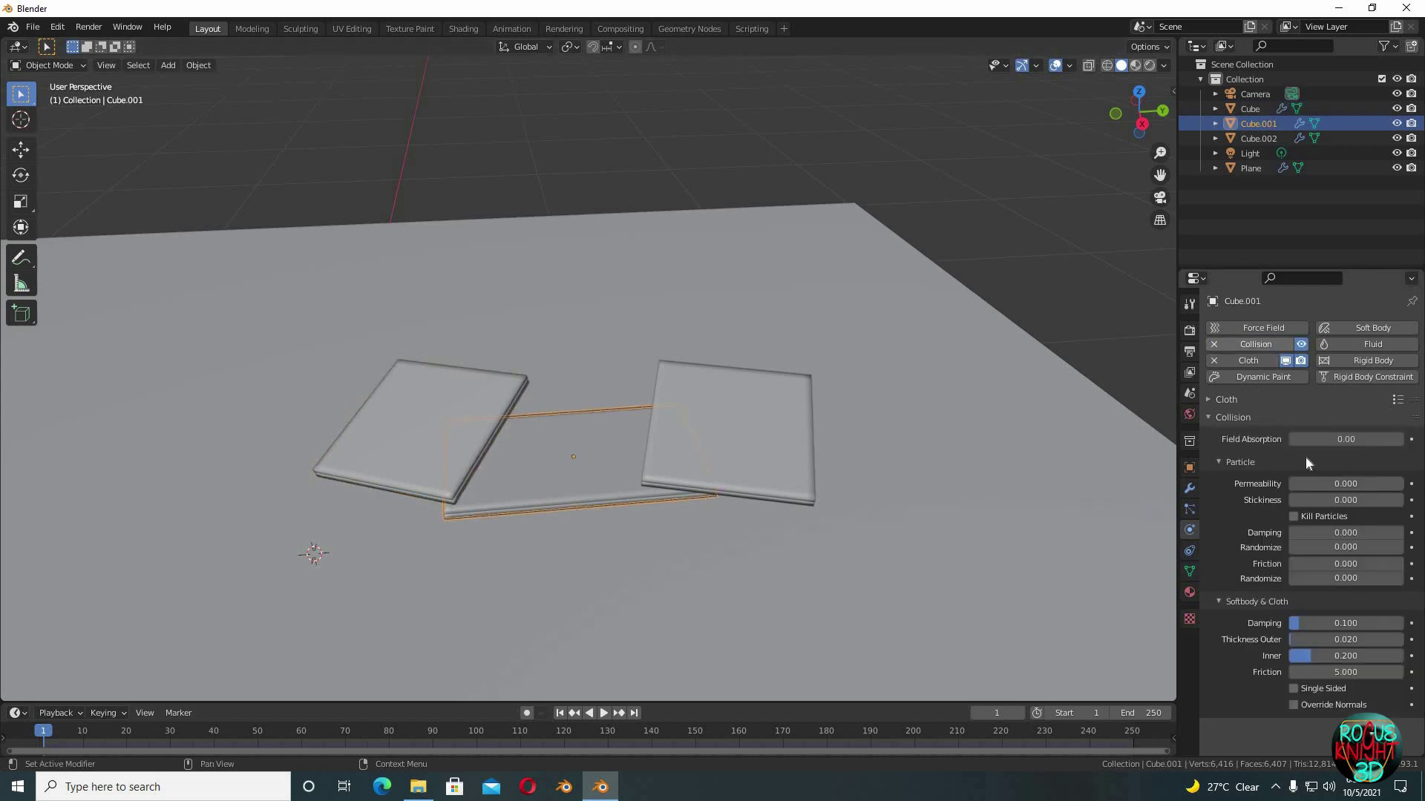
click(1343, 644)
key(BackSpace)
text(.01)
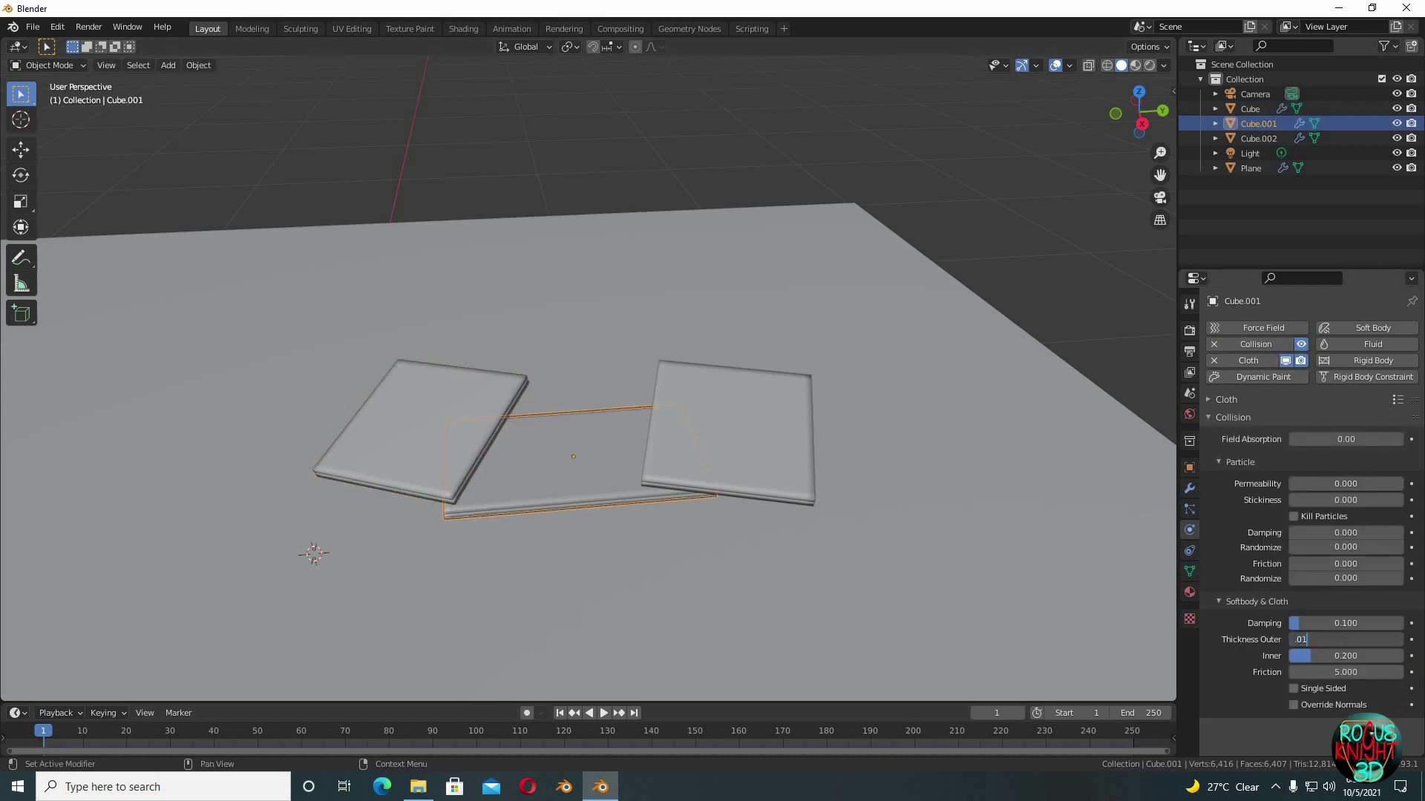
key(Return)
click(1348, 672)
text(5)
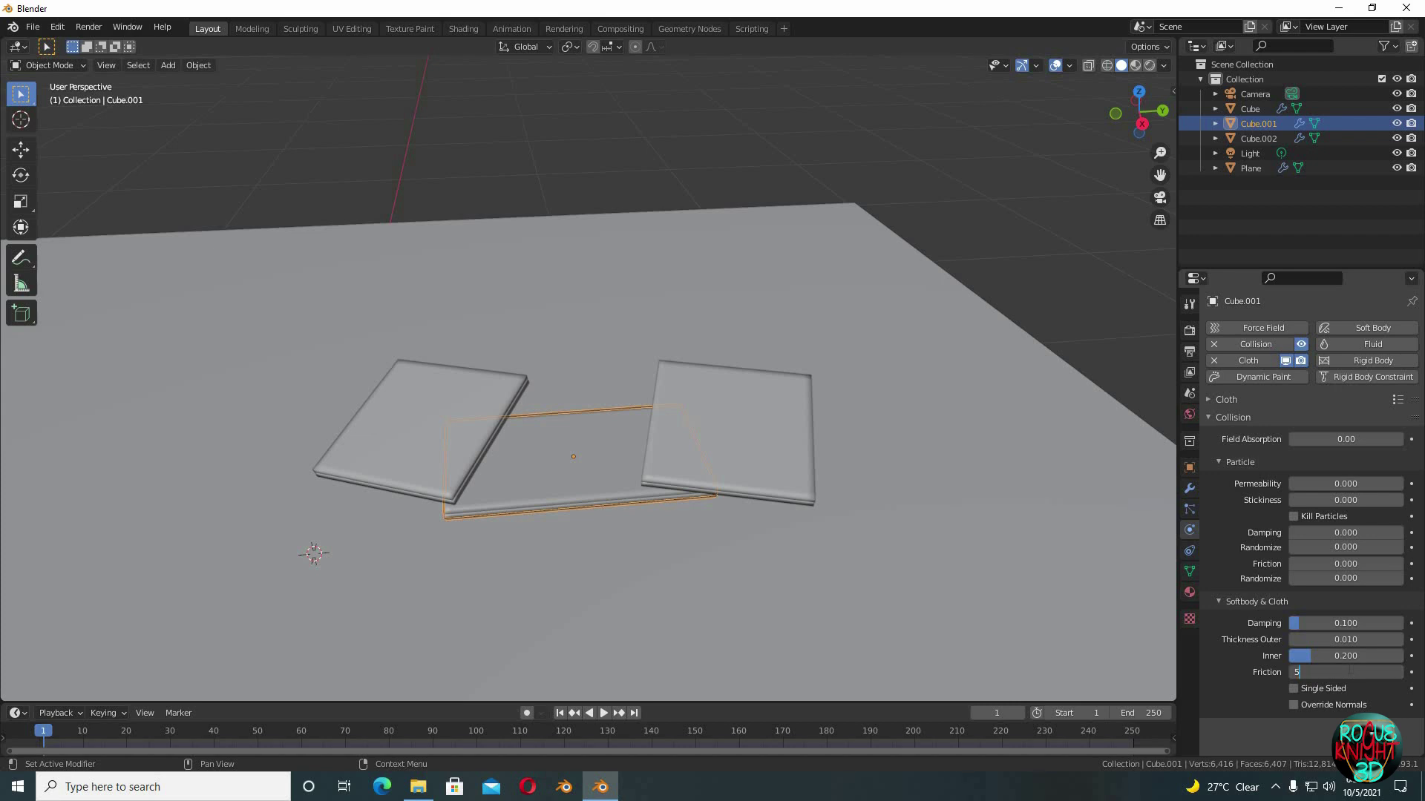
key(Return)
Give the right slab Cube.002 collision with outer thickness 0.01 and friction 50
click(791, 440)
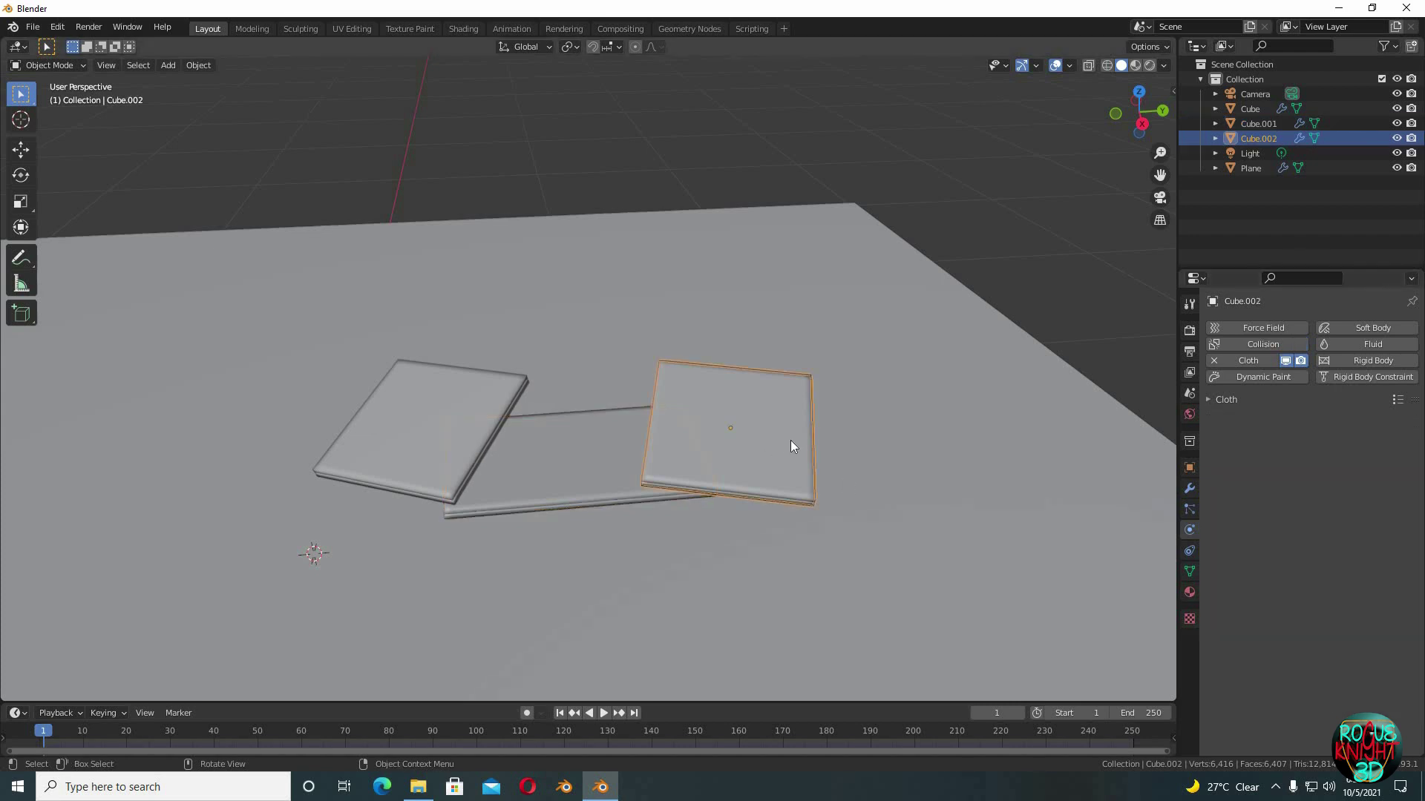
click(1264, 345)
text(.01)
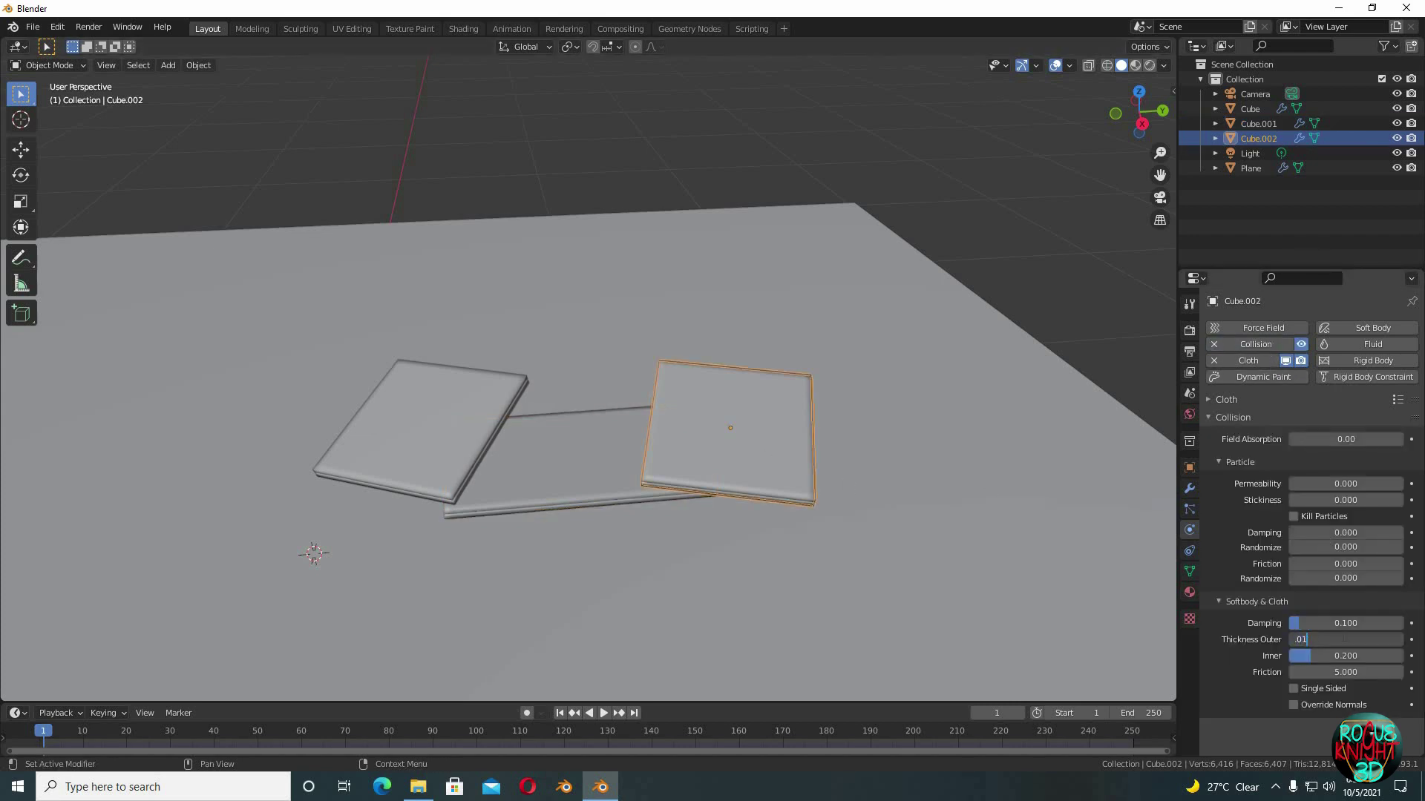
key(Return)
click(1348, 673)
text(50)
key(Return)
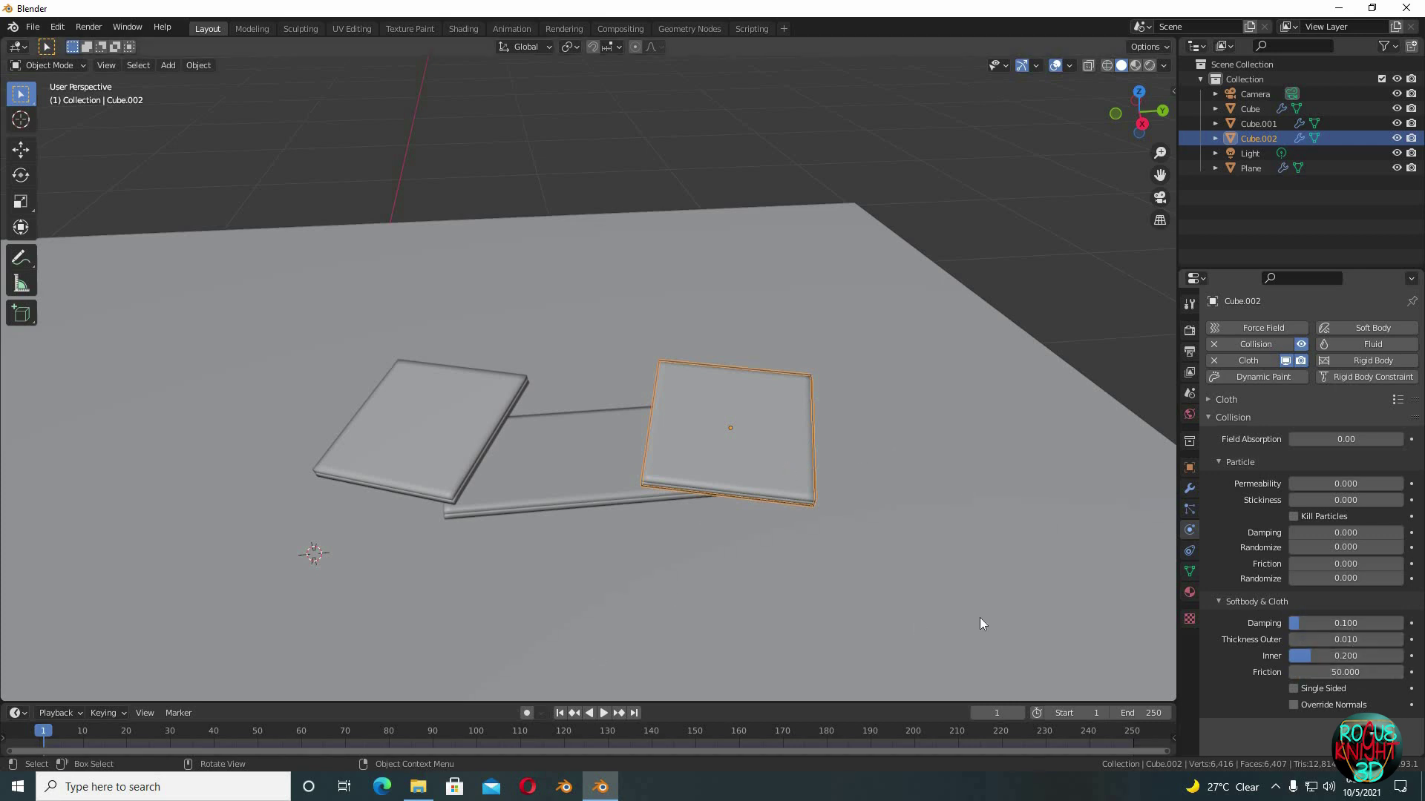
Play the simulation, pause at frame 23, and orbit around the three resting pillows
click(603, 713)
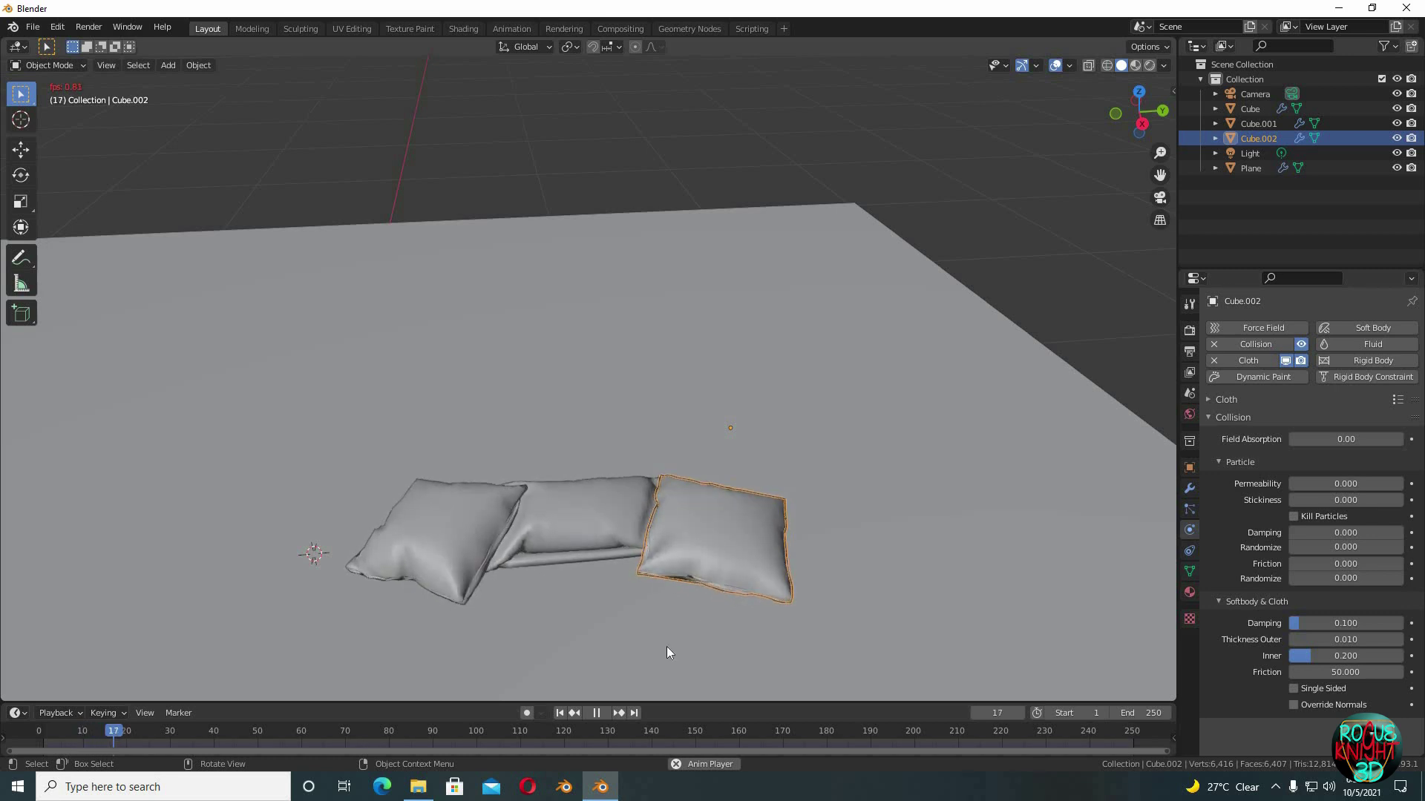
click(598, 714)
middle_drag(653, 668, 786, 503)
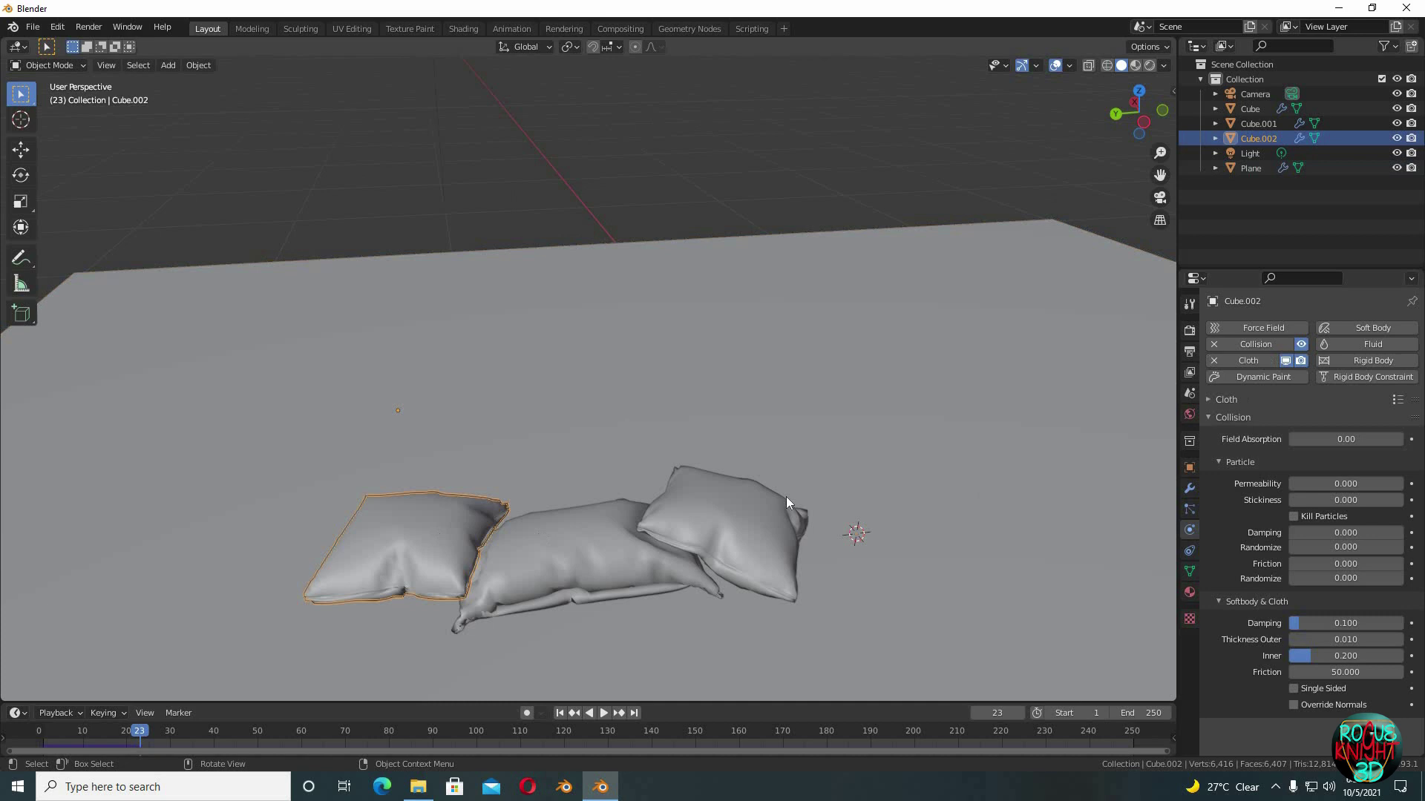
Apply the Cloth modifiers on the pillows to make their simulated shapes permanent
click(1190, 488)
click(1375, 354)
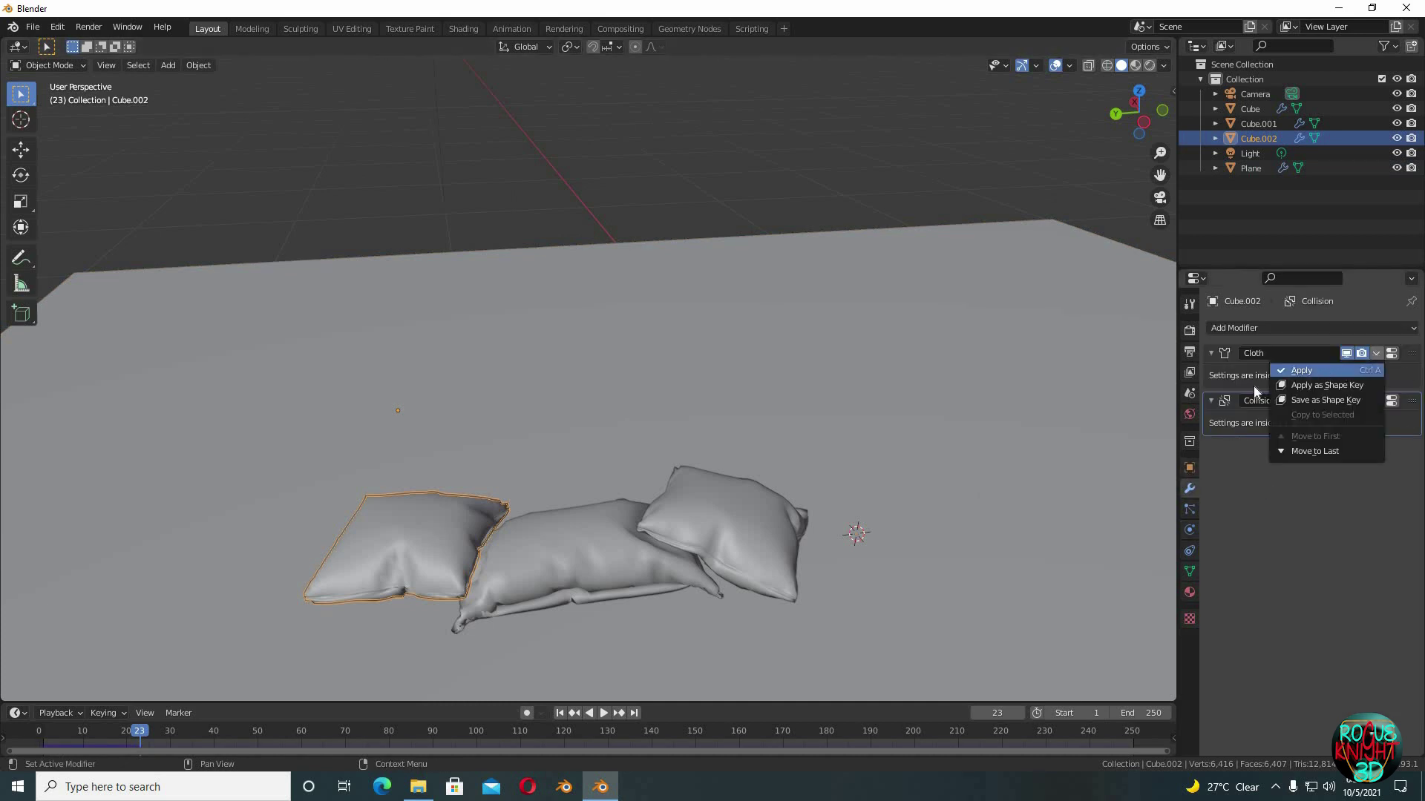
click(592, 547)
click(1377, 354)
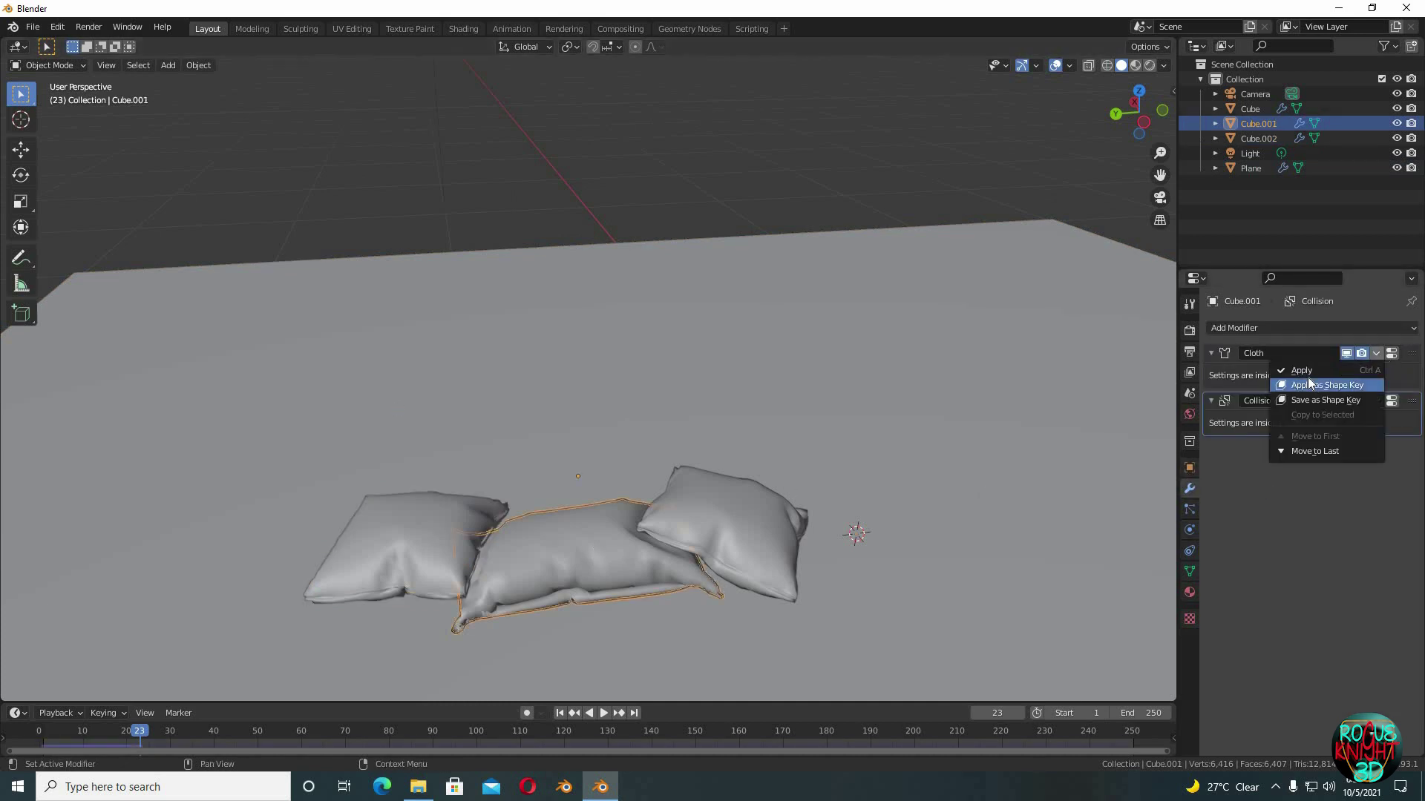
click(788, 520)
click(1376, 354)
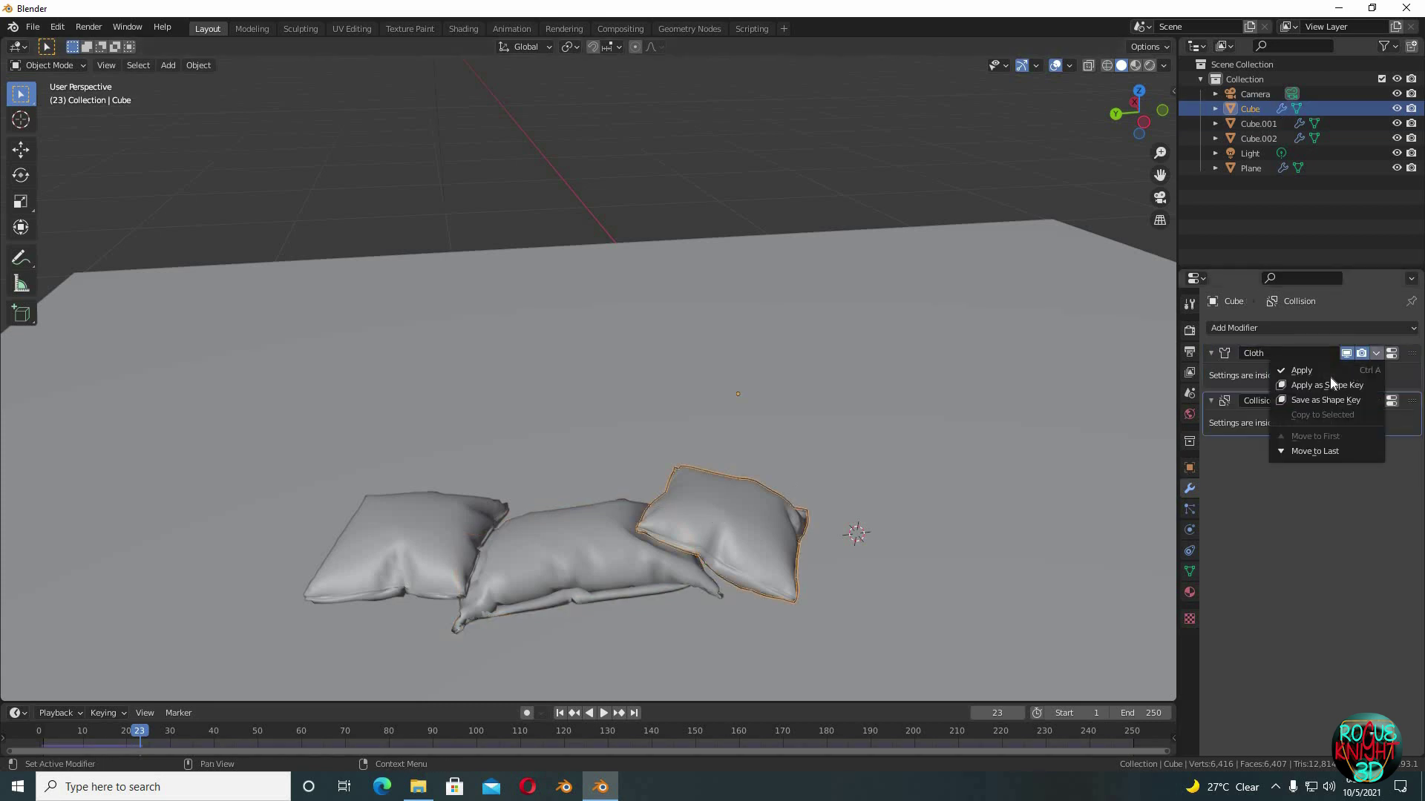
click(1325, 371)
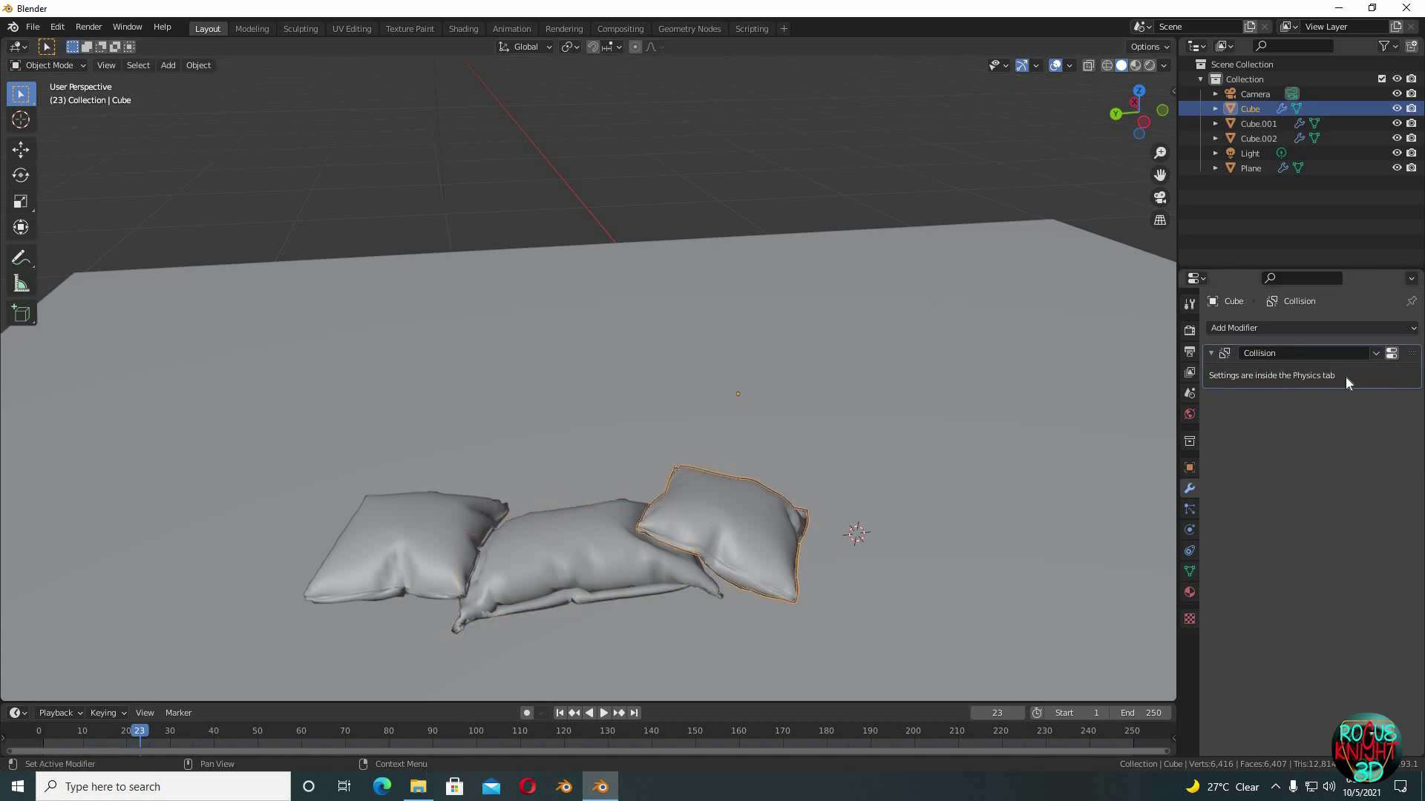
Delete the Collision modifiers from the right, left and middle pillows and the floor plane
key(ctrl+x)
click(523, 569)
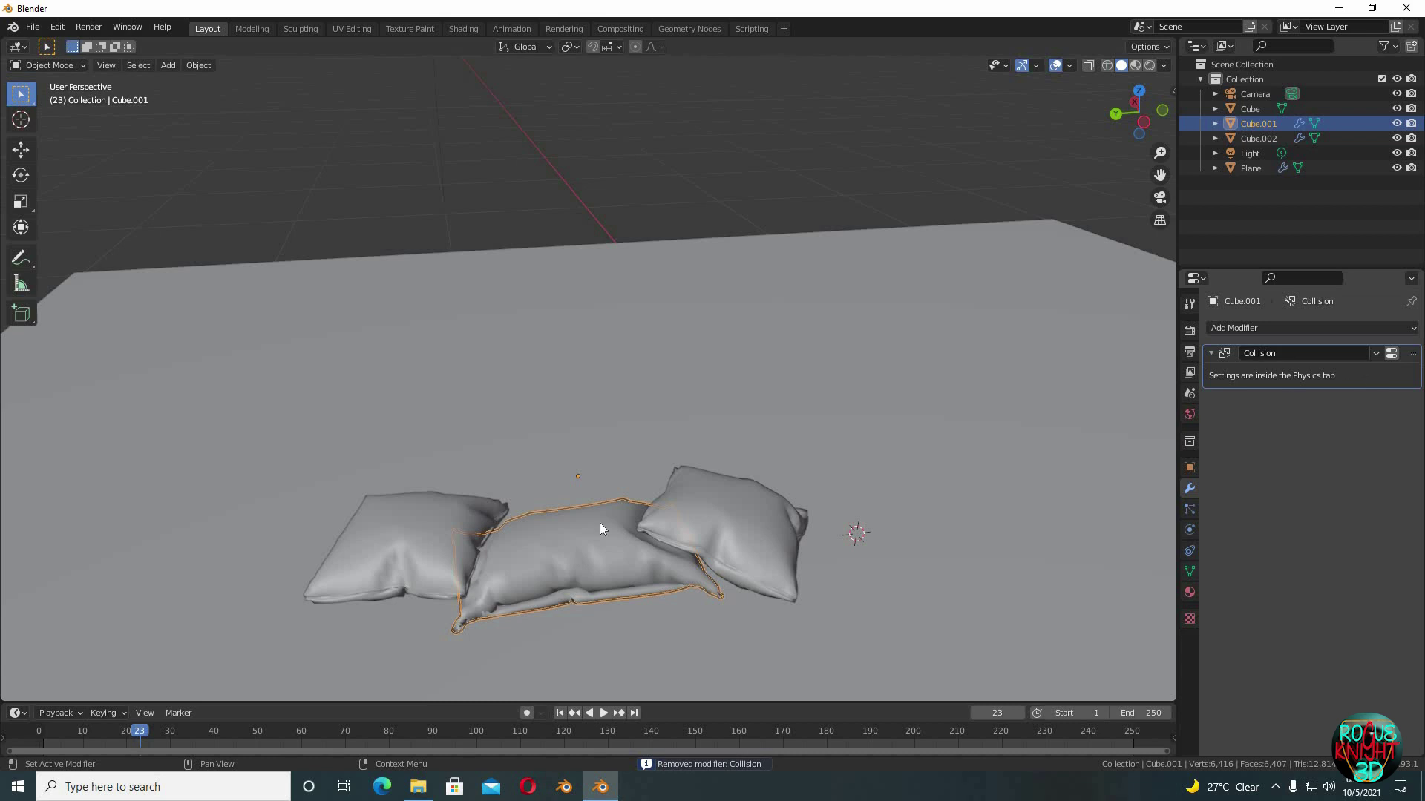
click(433, 523)
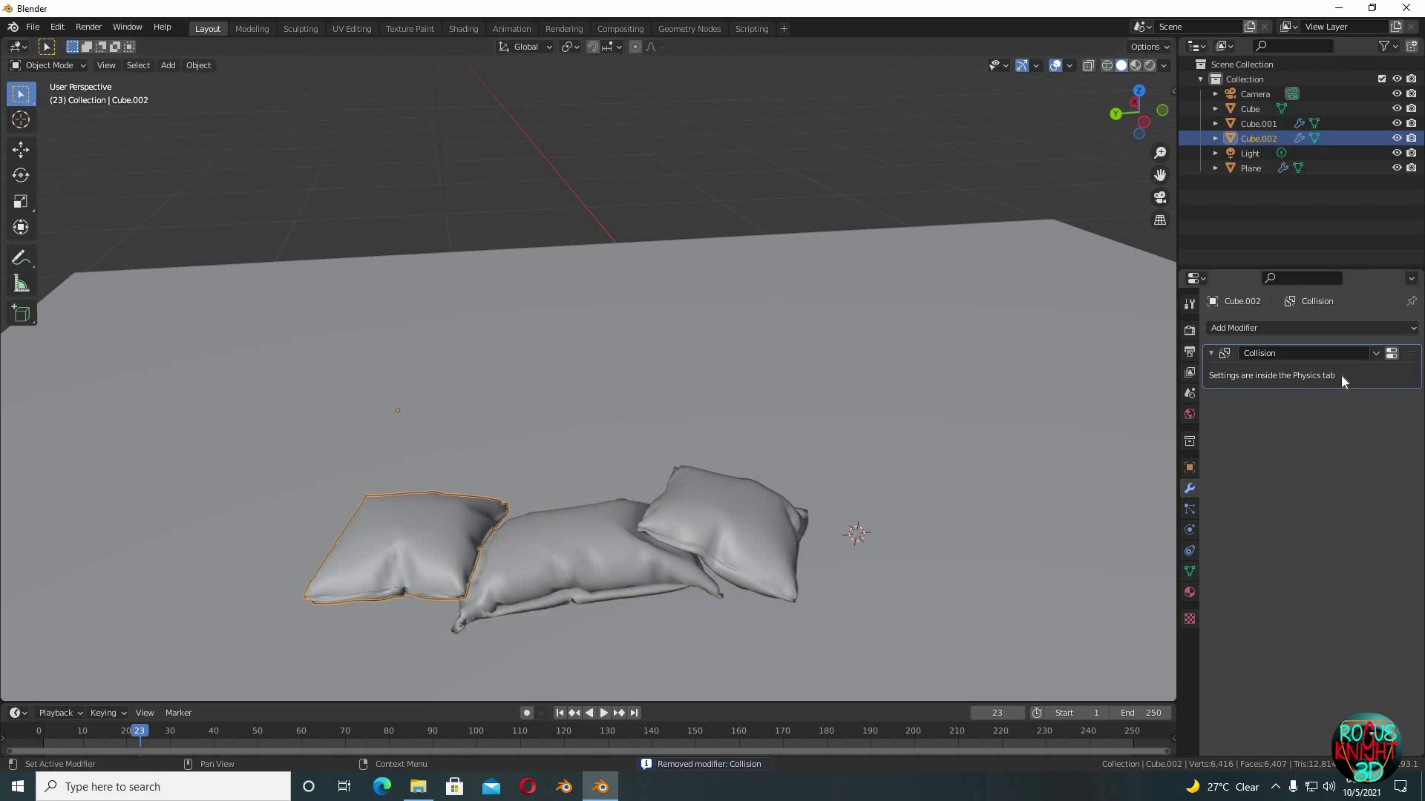
key(ctrl+x)
click(604, 549)
key(ctrl+x)
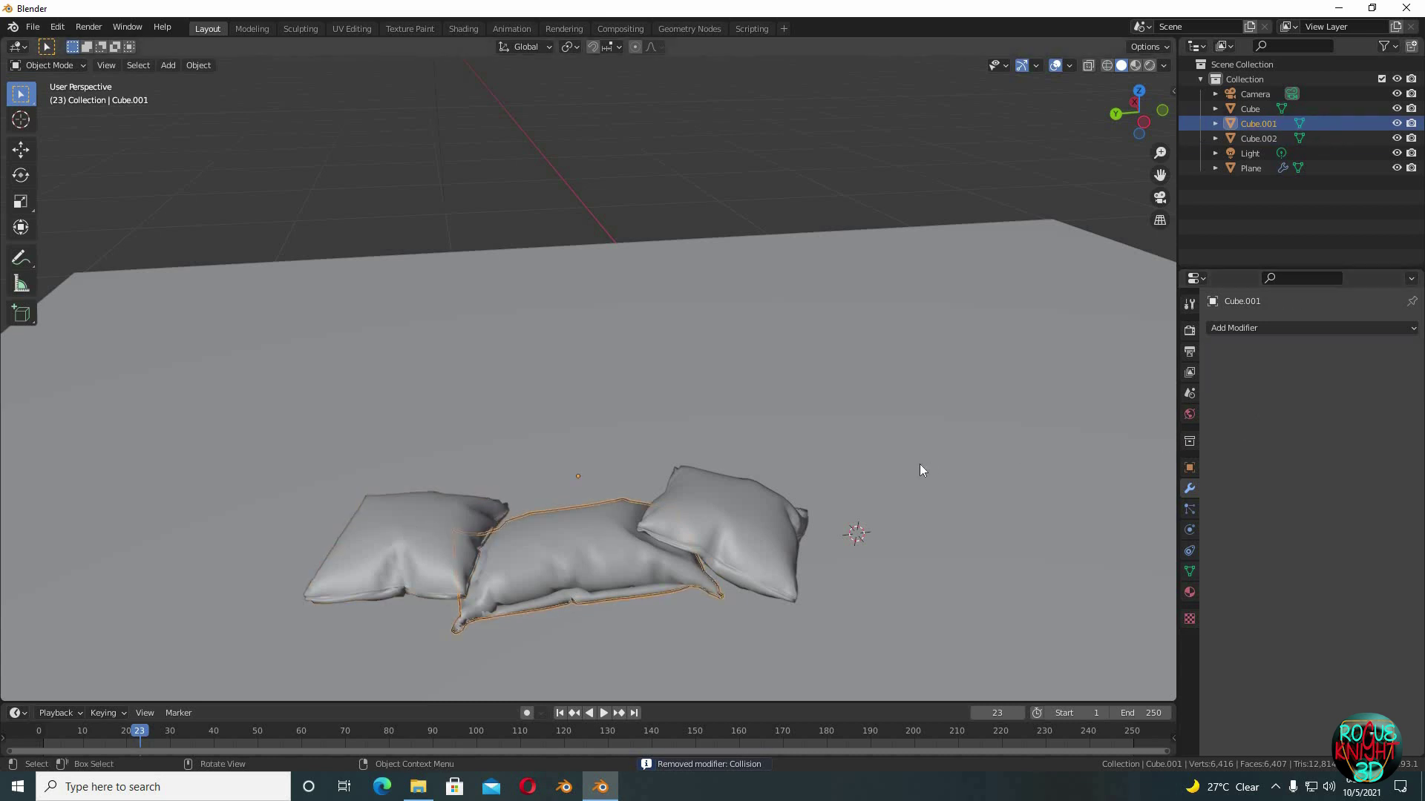
click(920, 470)
key(ctrl+x)
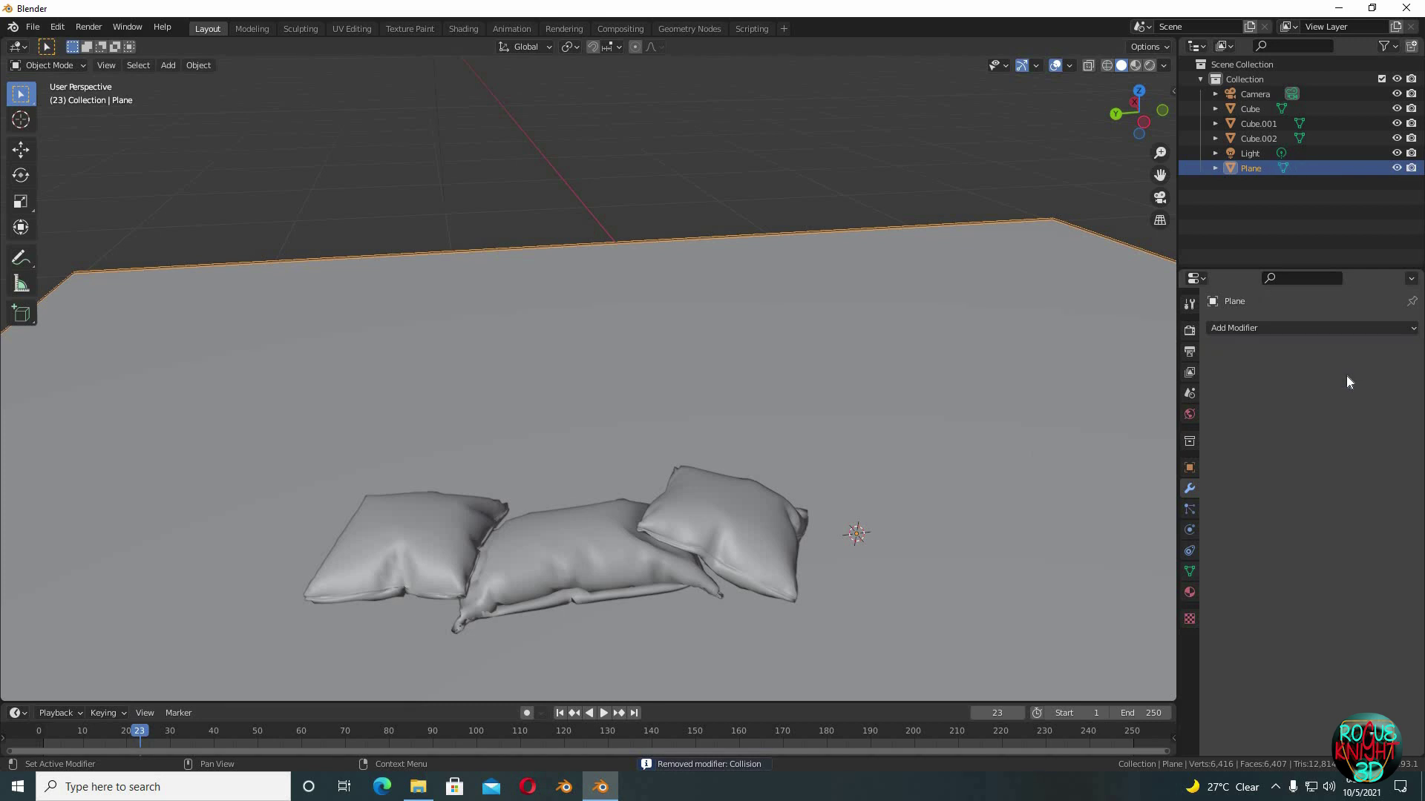
Add a Subdivision Surface modifier to the right pillow
click(428, 562)
key(g)
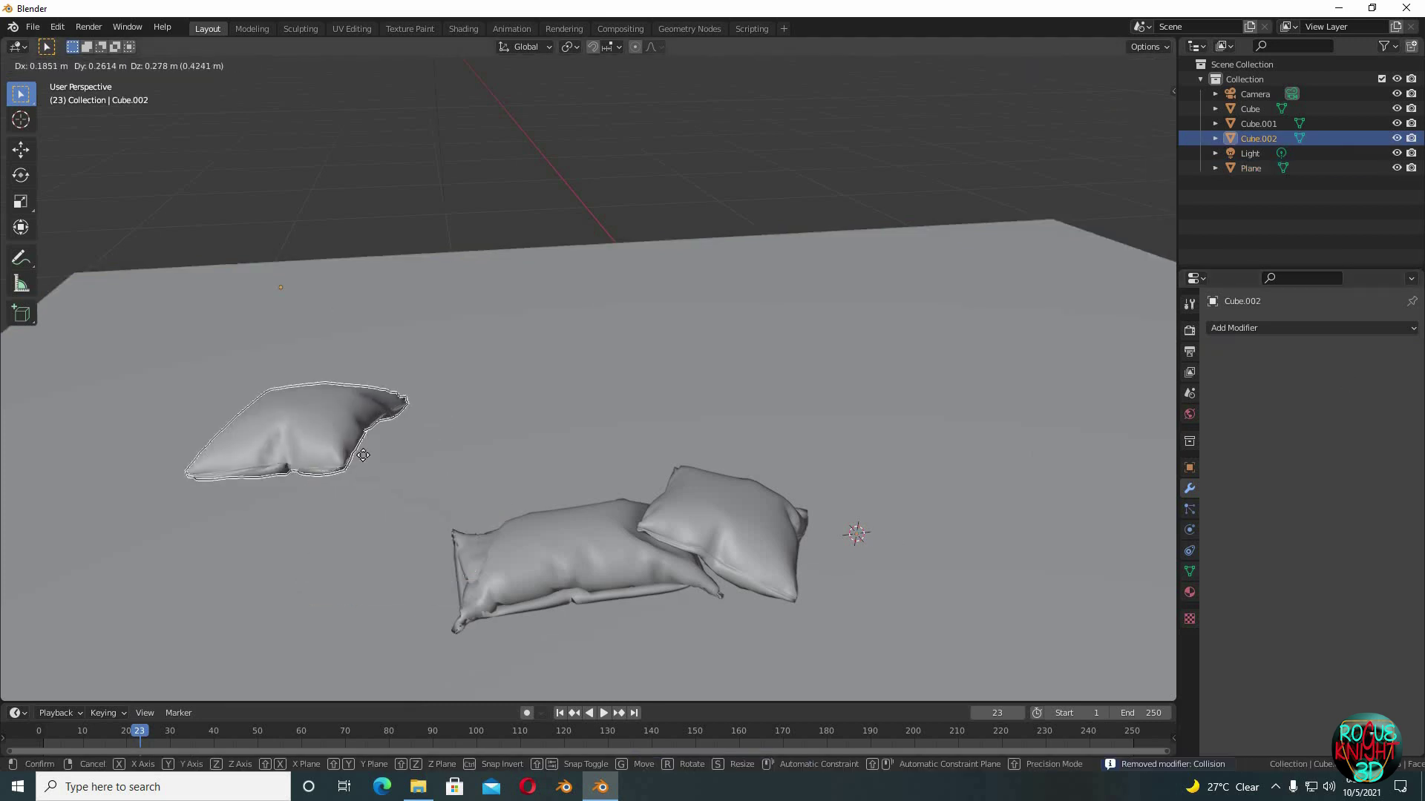
key(Escape)
click(740, 536)
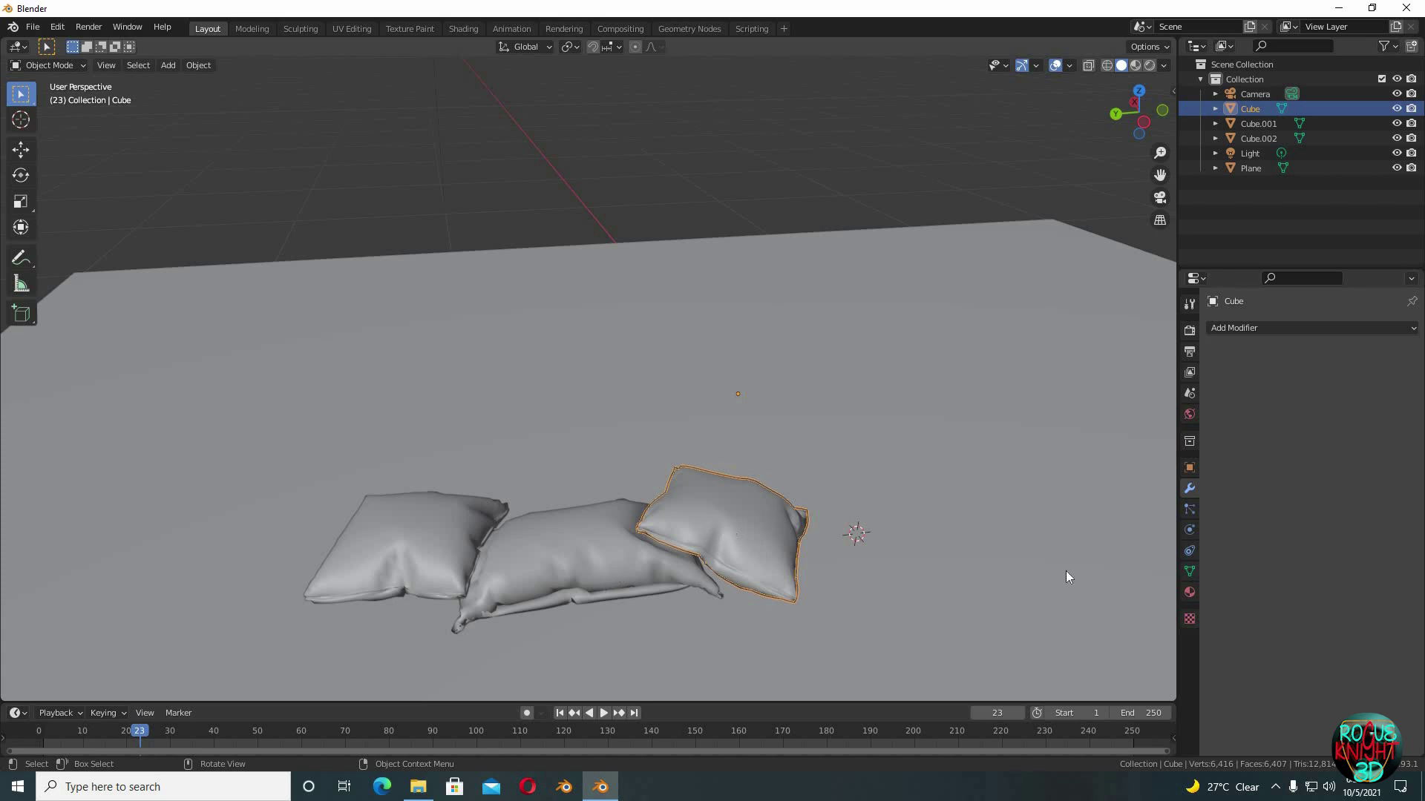
click(1267, 329)
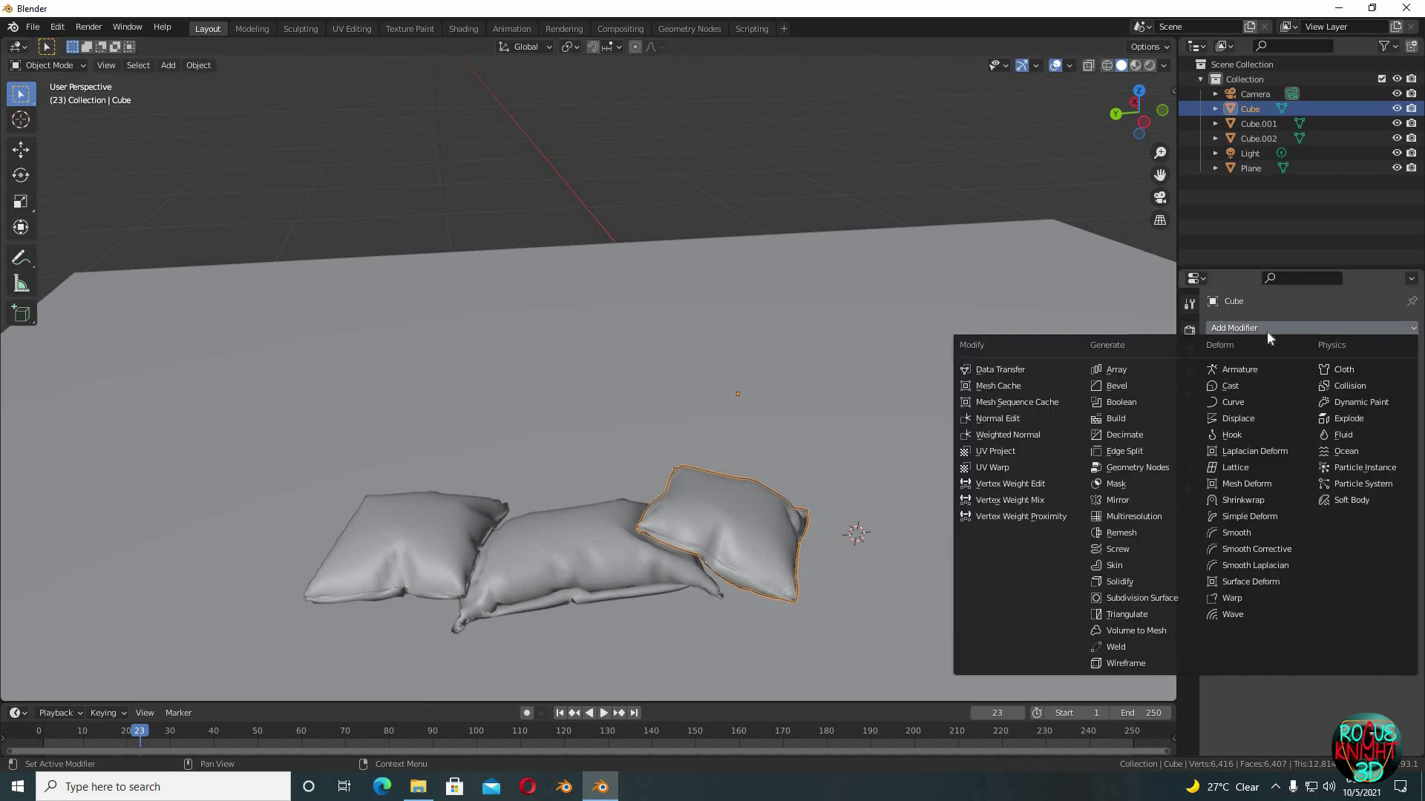
click(1153, 597)
Add Subdivision Surface modifiers to the left and middle pillows as well
click(411, 532)
click(412, 531)
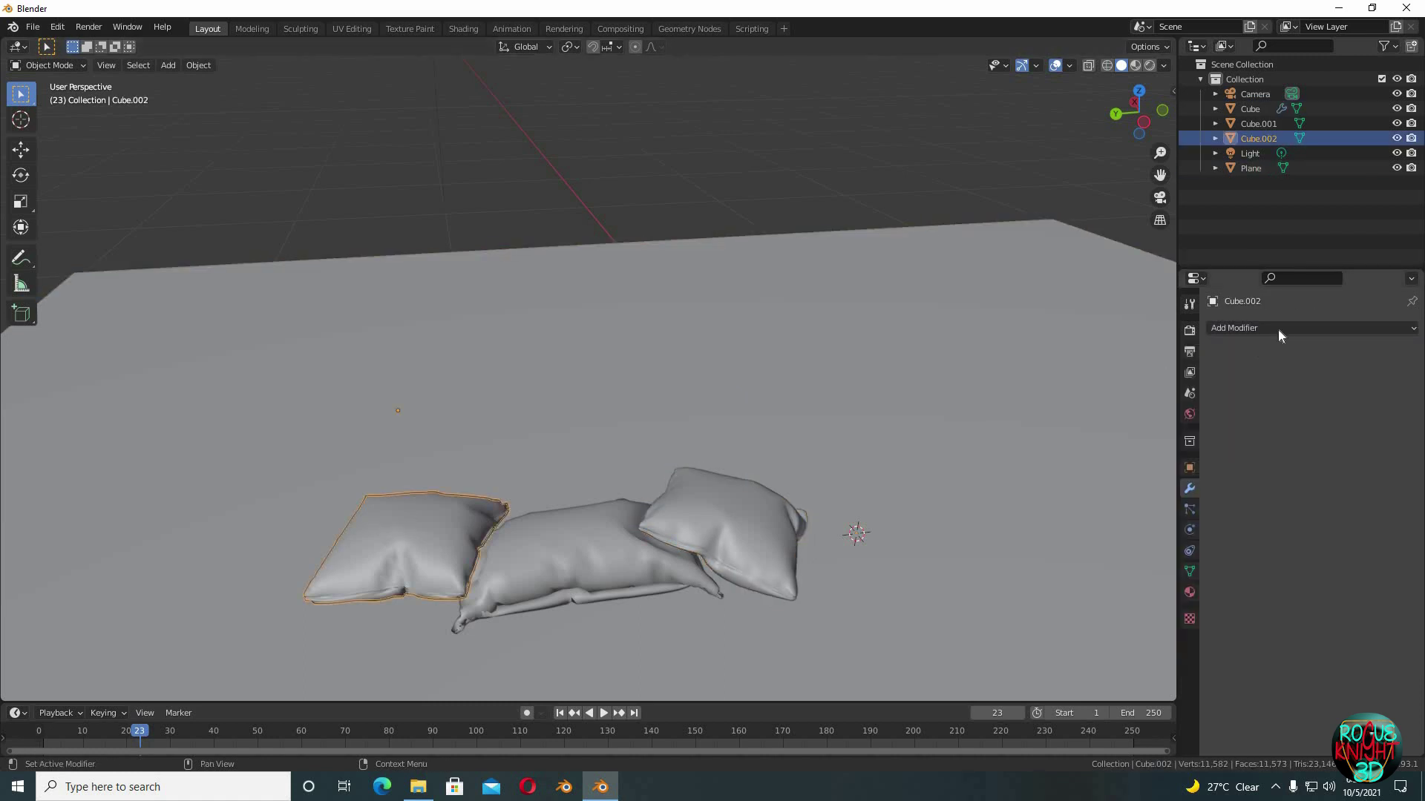
click(1278, 330)
click(1143, 598)
click(613, 537)
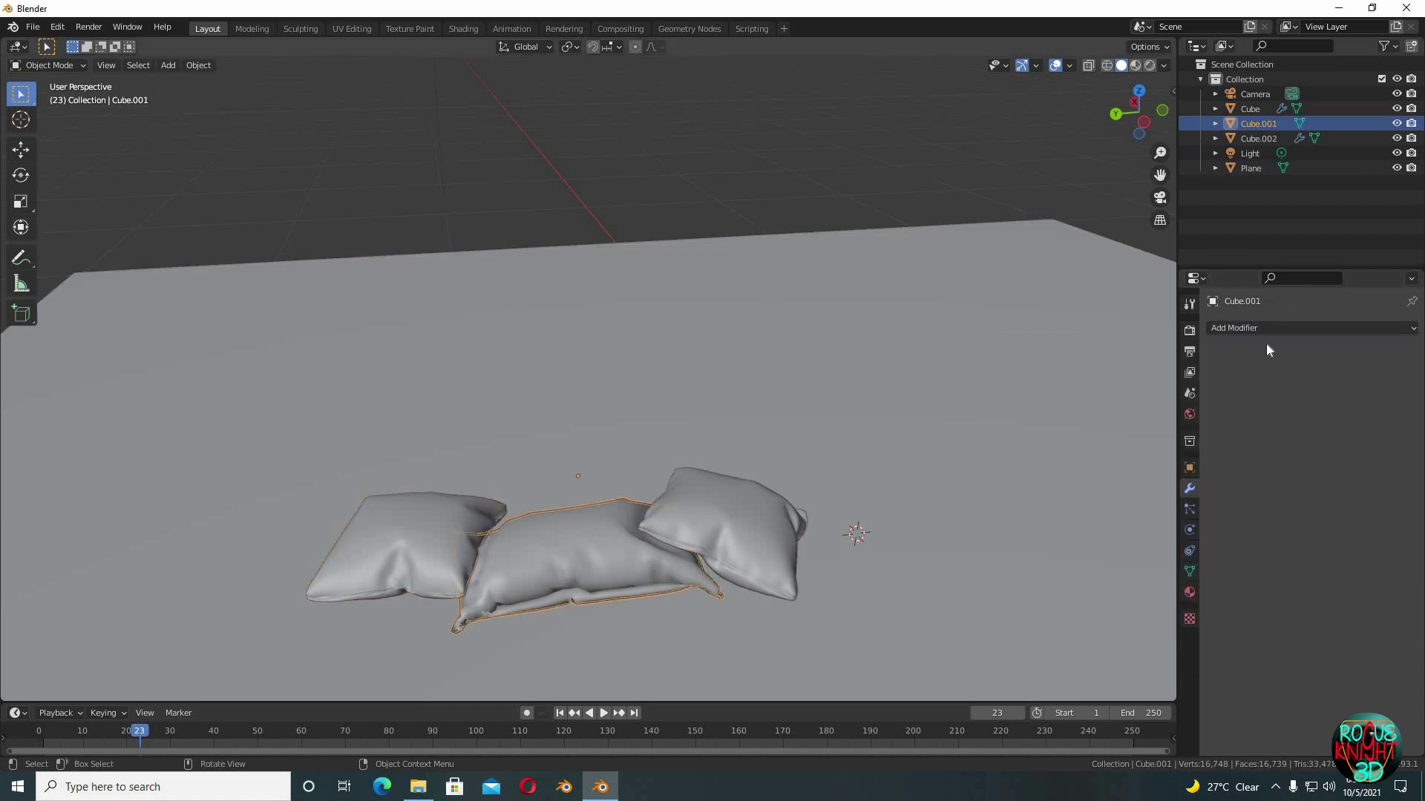
click(1281, 331)
click(1153, 593)
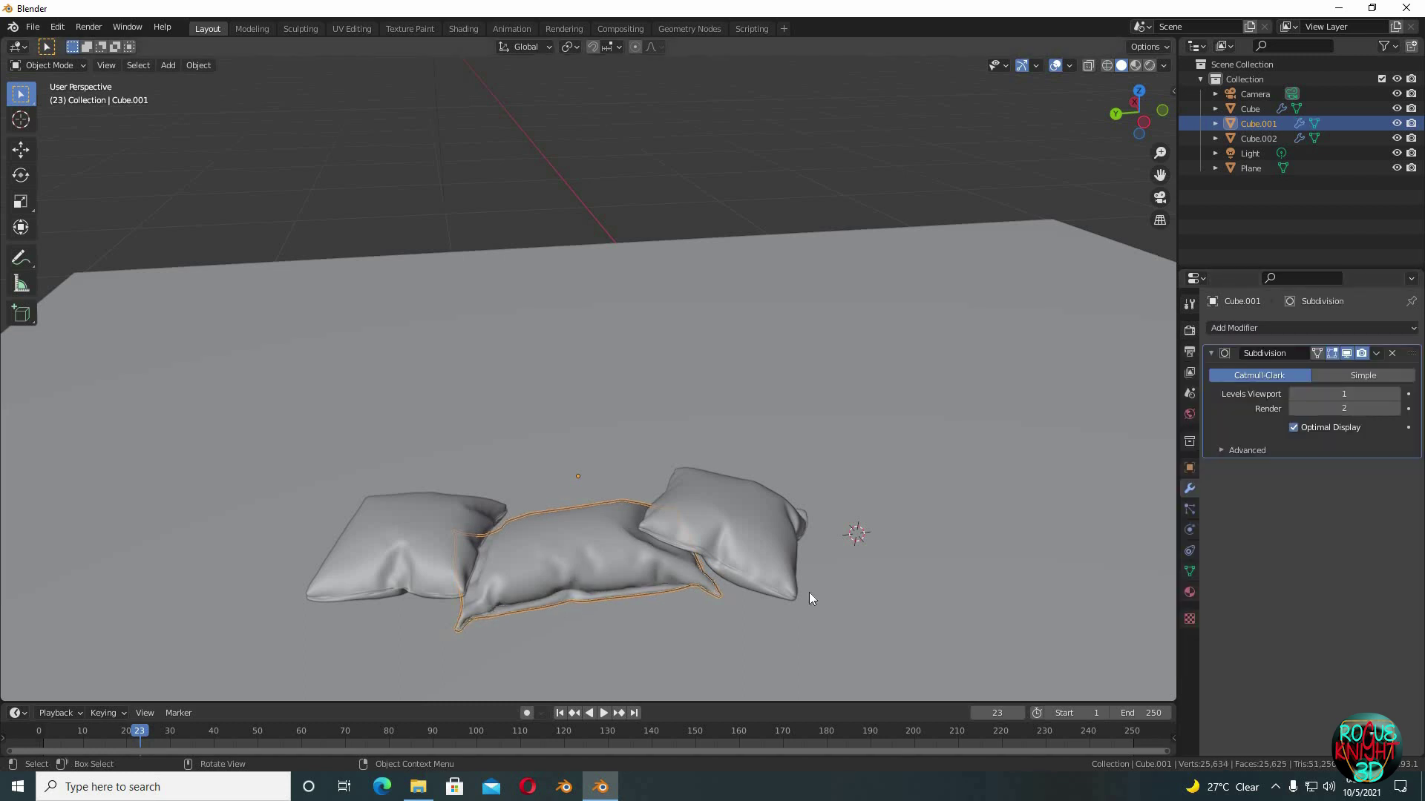
middle_drag(809, 592, 816, 582)
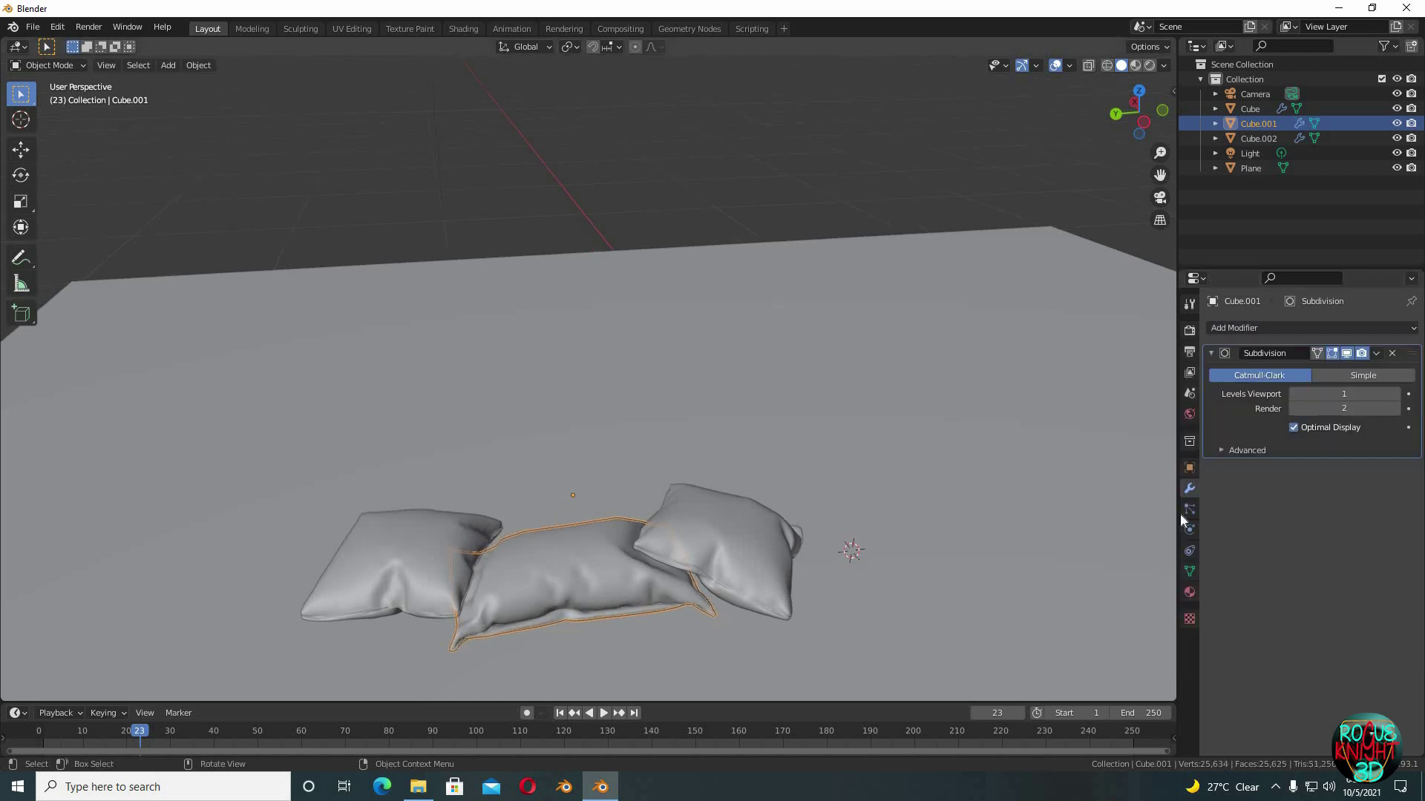
Darken the middle pillow's base colour and set its roughness to 0.755
click(1190, 591)
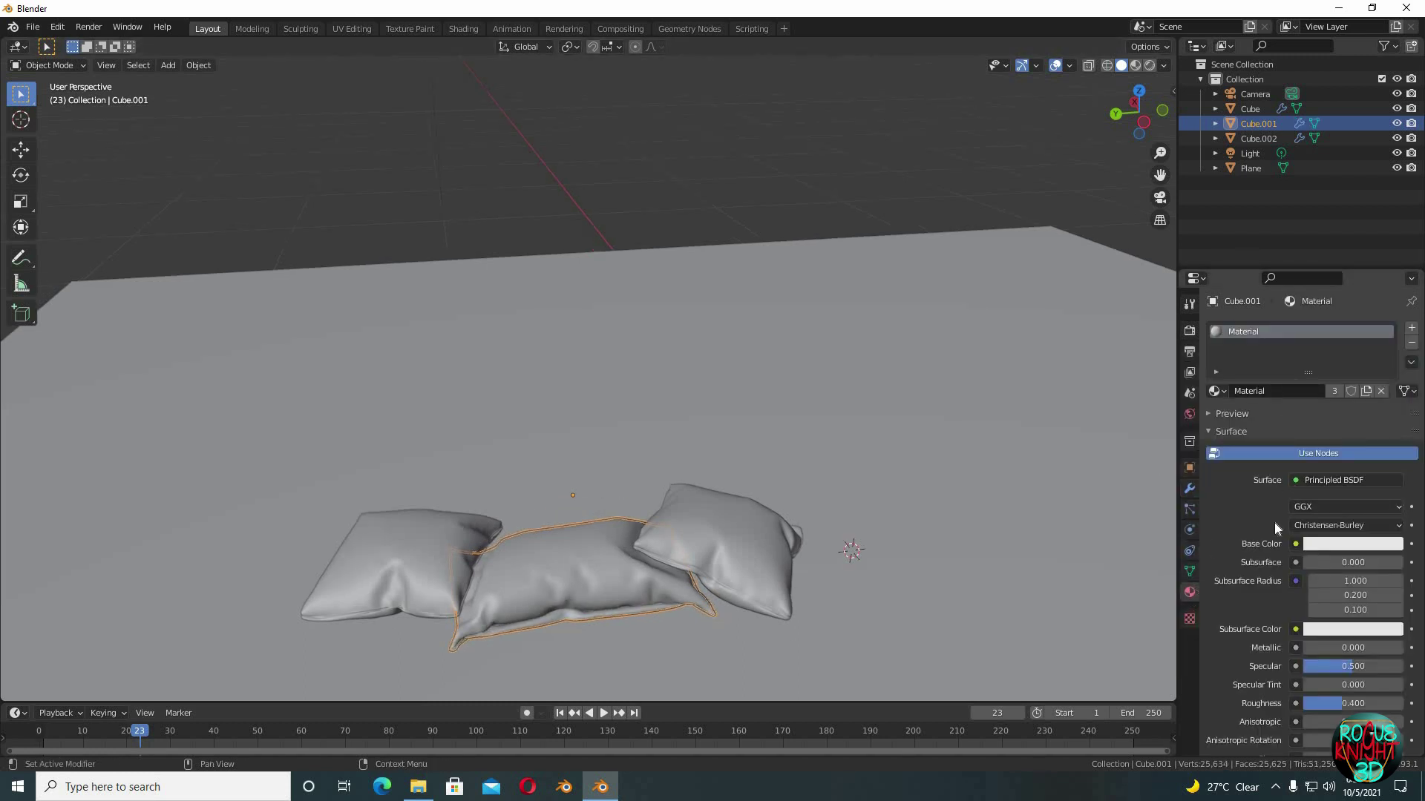
click(1330, 545)
drag(1392, 356, 1390, 391)
drag(1352, 703, 1310, 704)
key(Return)
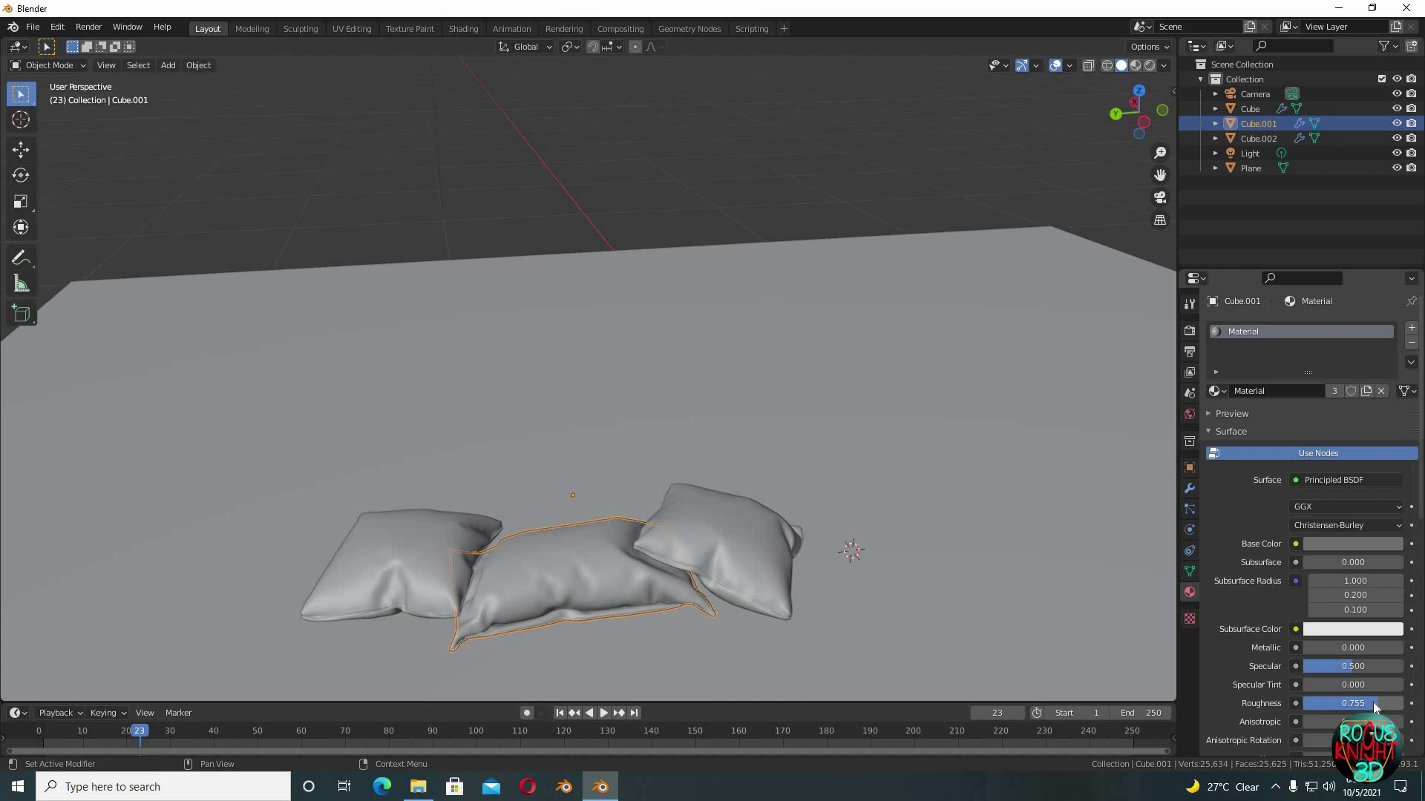
Switch to Material Preview and give the right pillow its own olive-tinted material
click(718, 553)
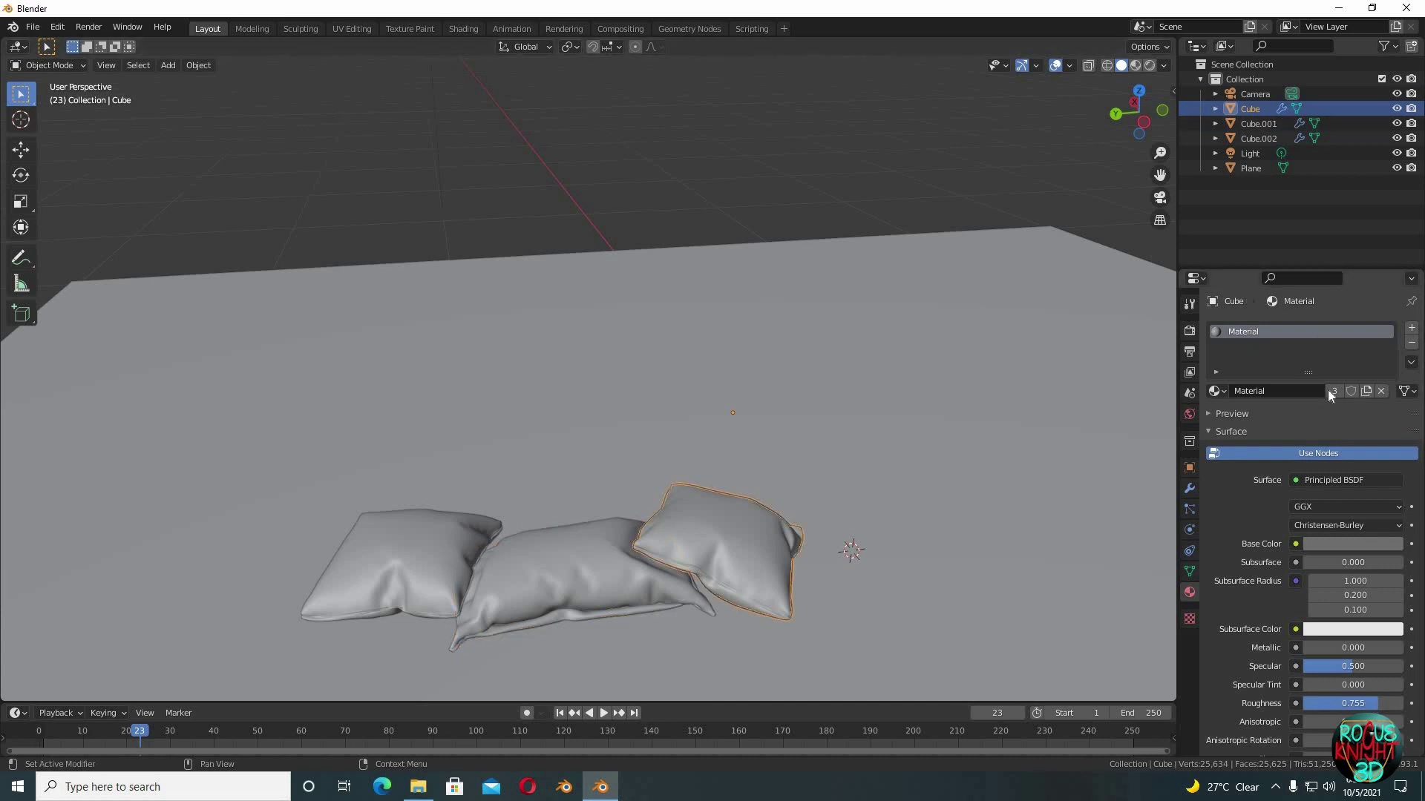
click(1135, 66)
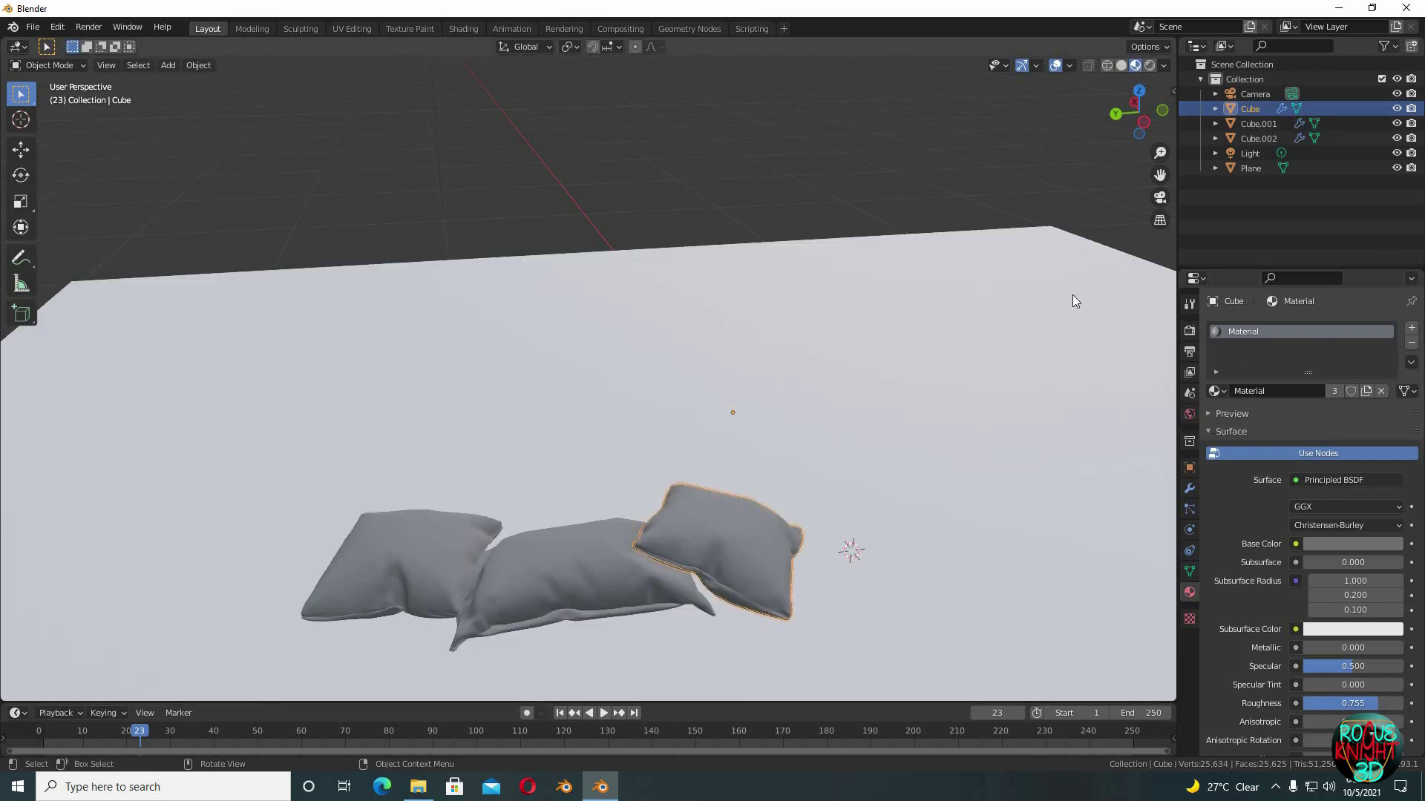
middle_drag(960, 466, 1069, 407)
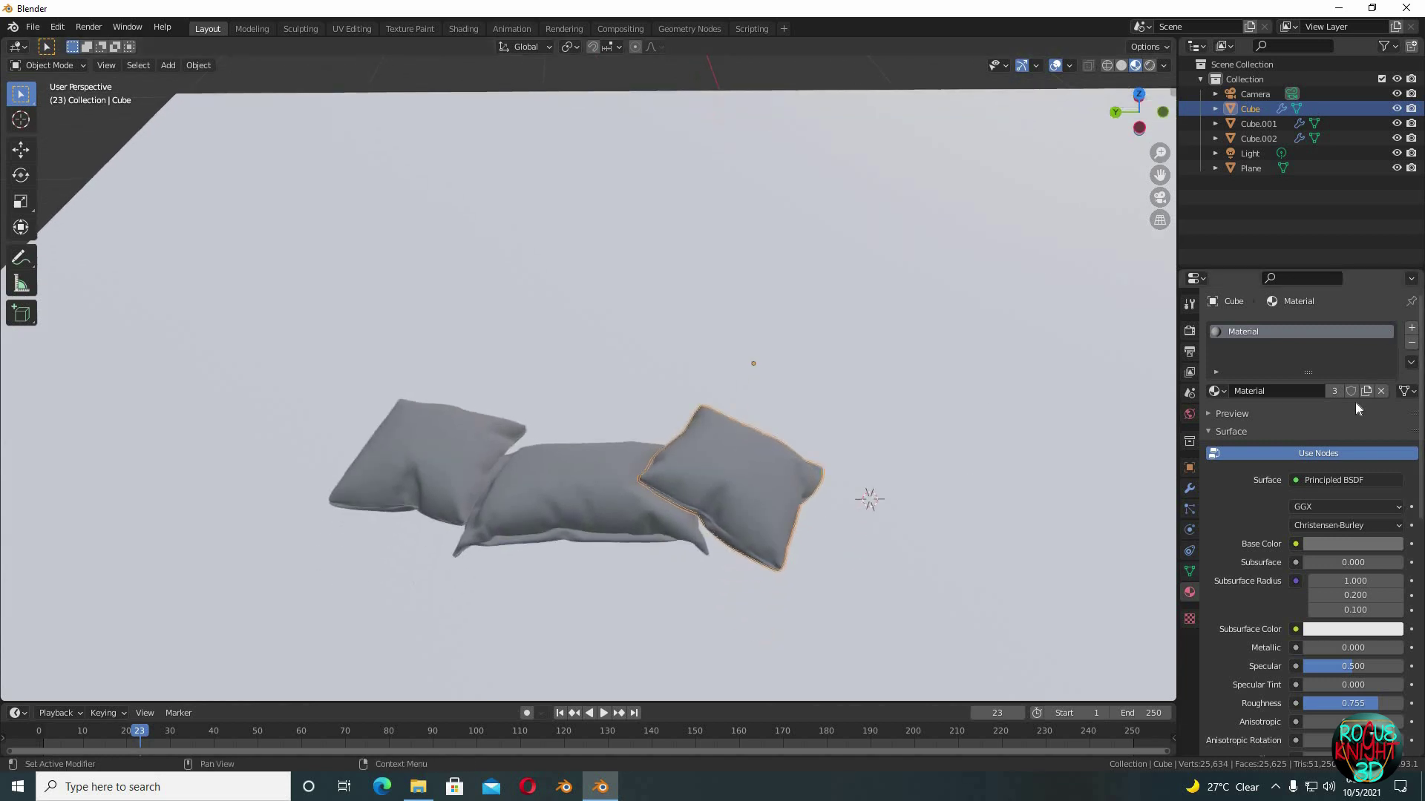
click(1335, 391)
click(1357, 546)
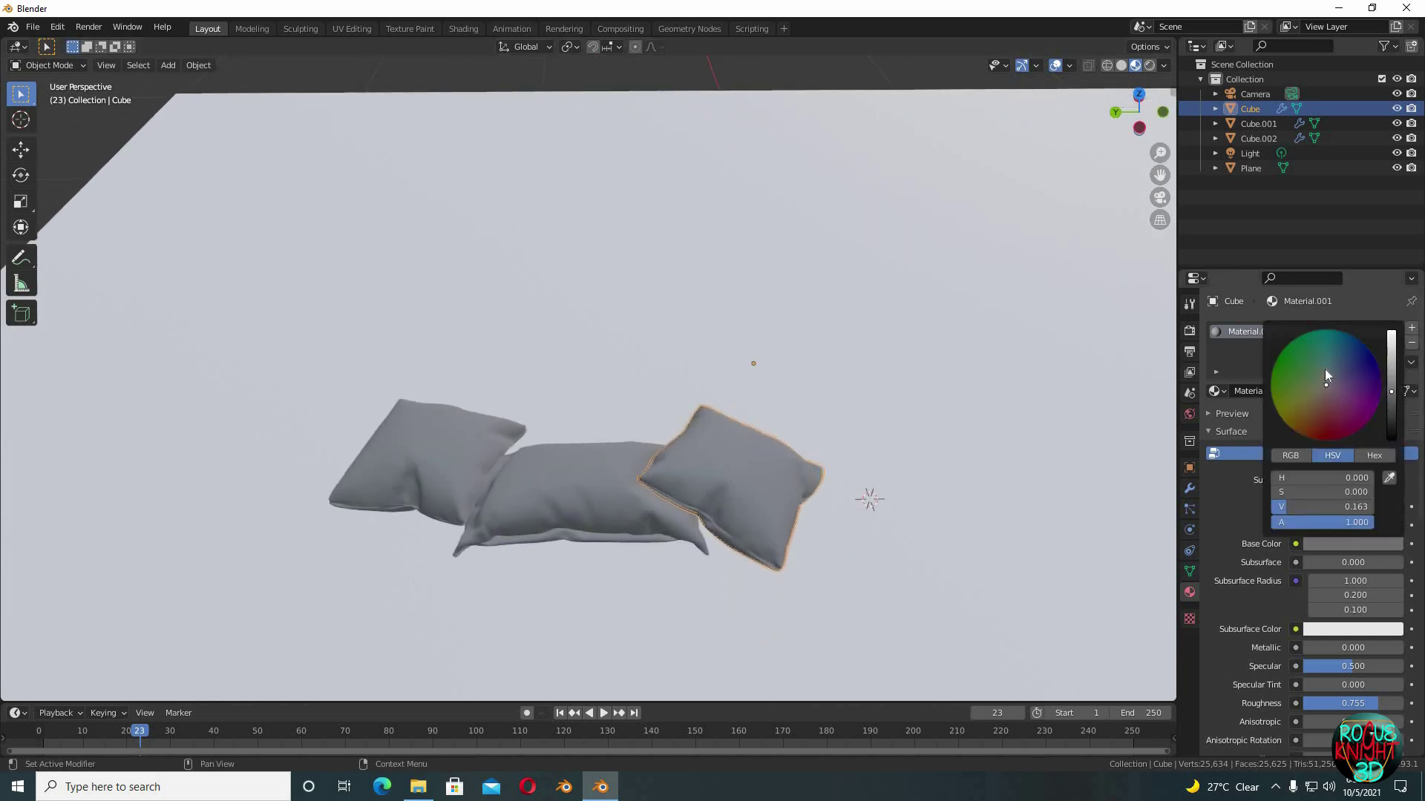
mouse_move(1324, 371)
mouse_down()
mouse_move(1311, 356)
mouse_move(1327, 363)
mouse_move(1310, 405)
mouse_up()
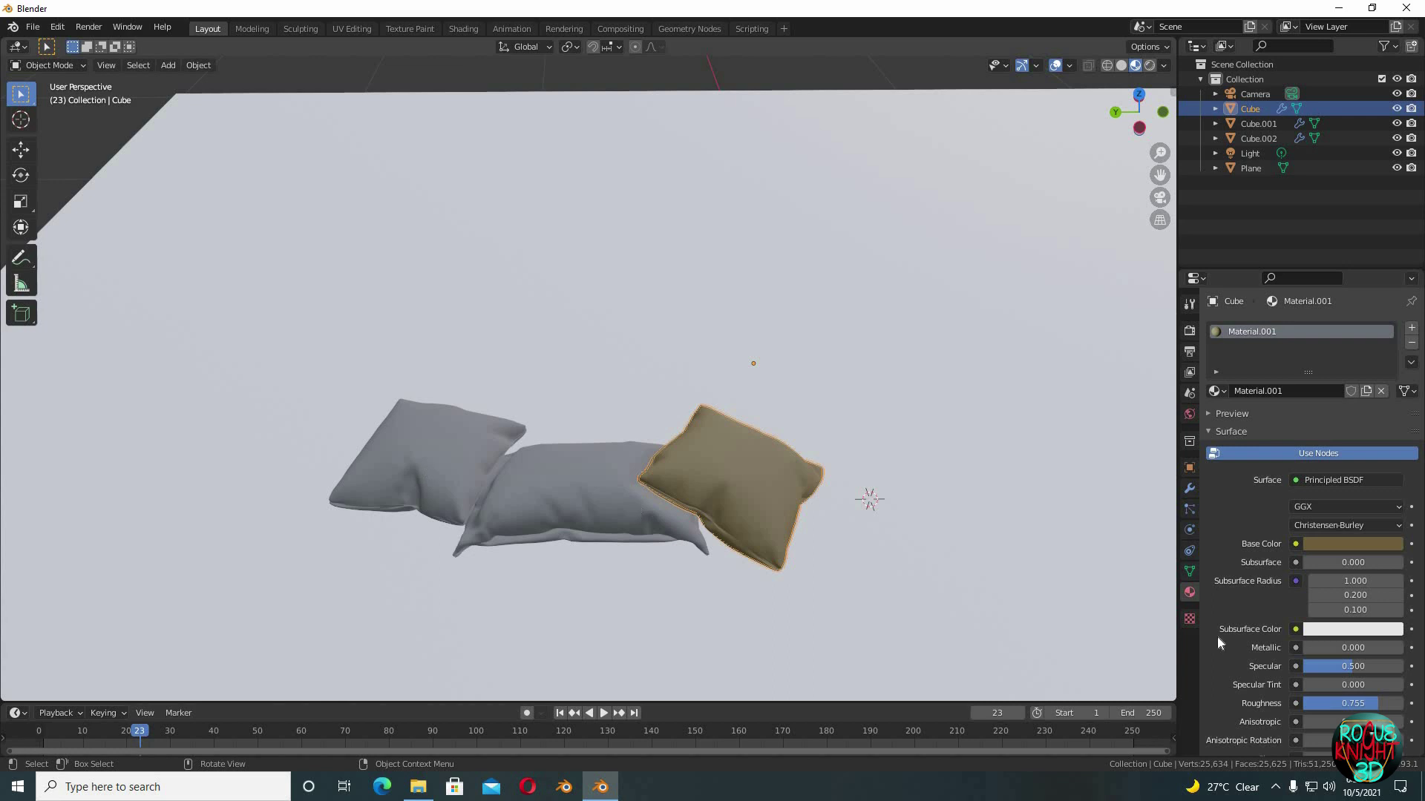
Tint the left pillow's material base colour teal
click(424, 469)
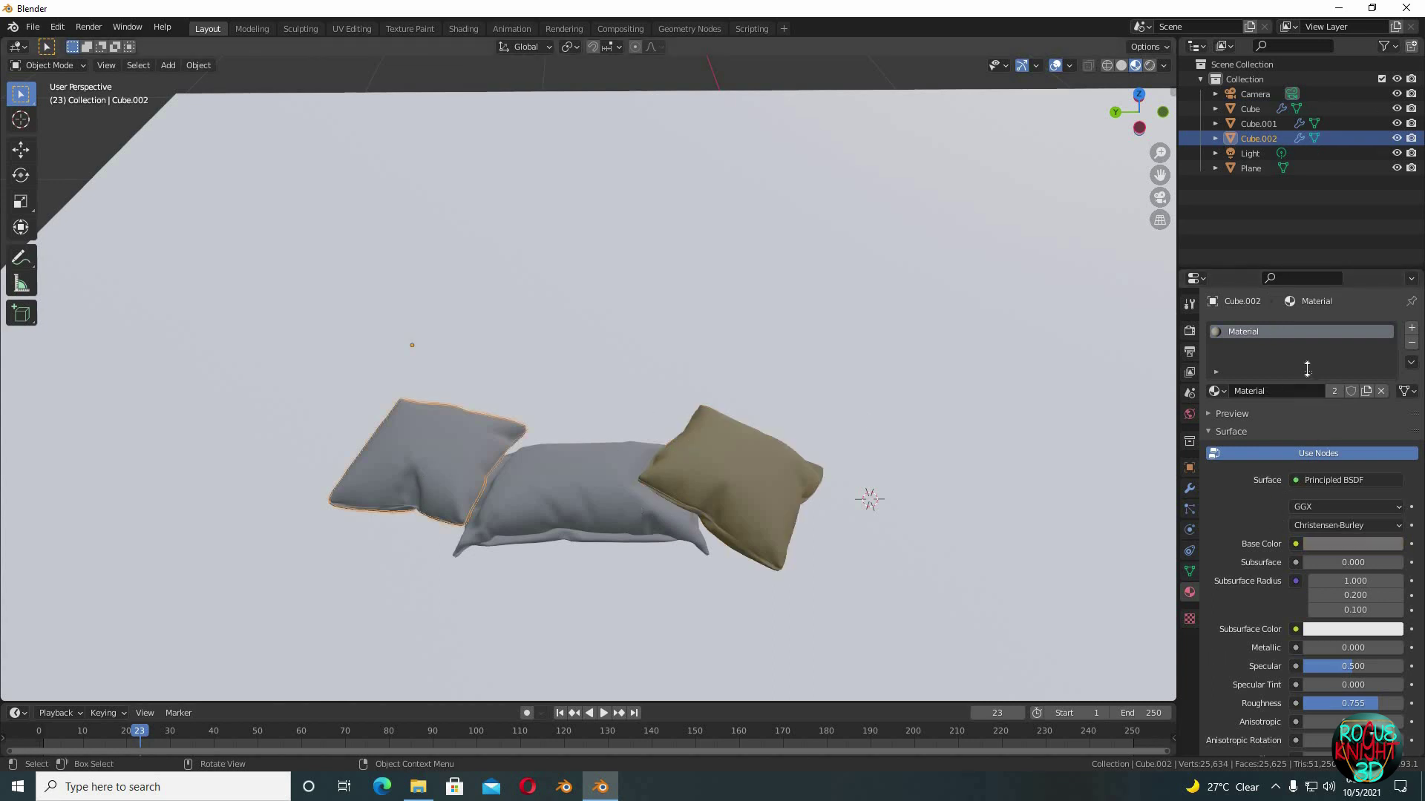
click(1335, 544)
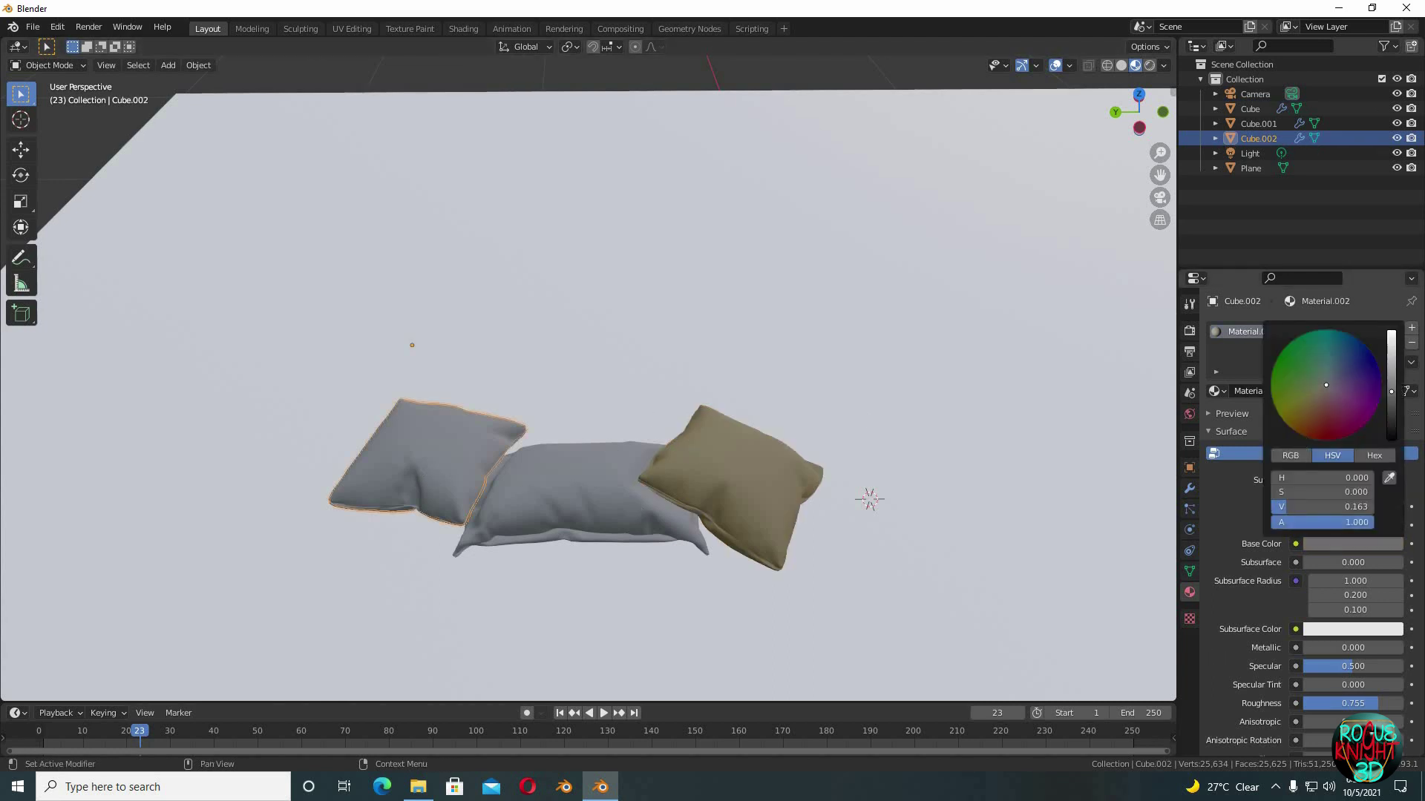
mouse_move(1326, 384)
mouse_down()
mouse_move(1318, 336)
mouse_move(1373, 401)
mouse_move(1338, 423)
mouse_move(1329, 358)
mouse_up()
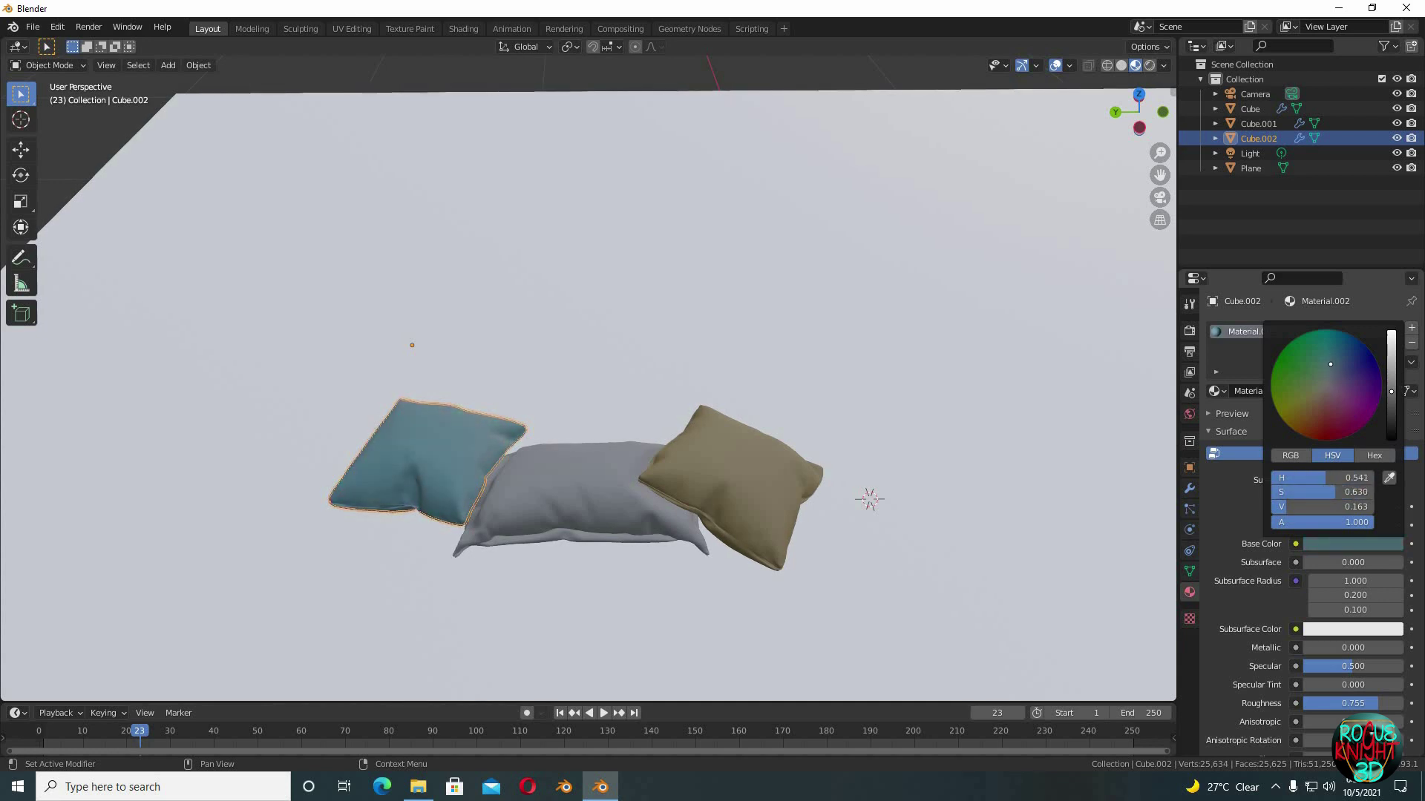
middle_drag(879, 487, 666, 518)
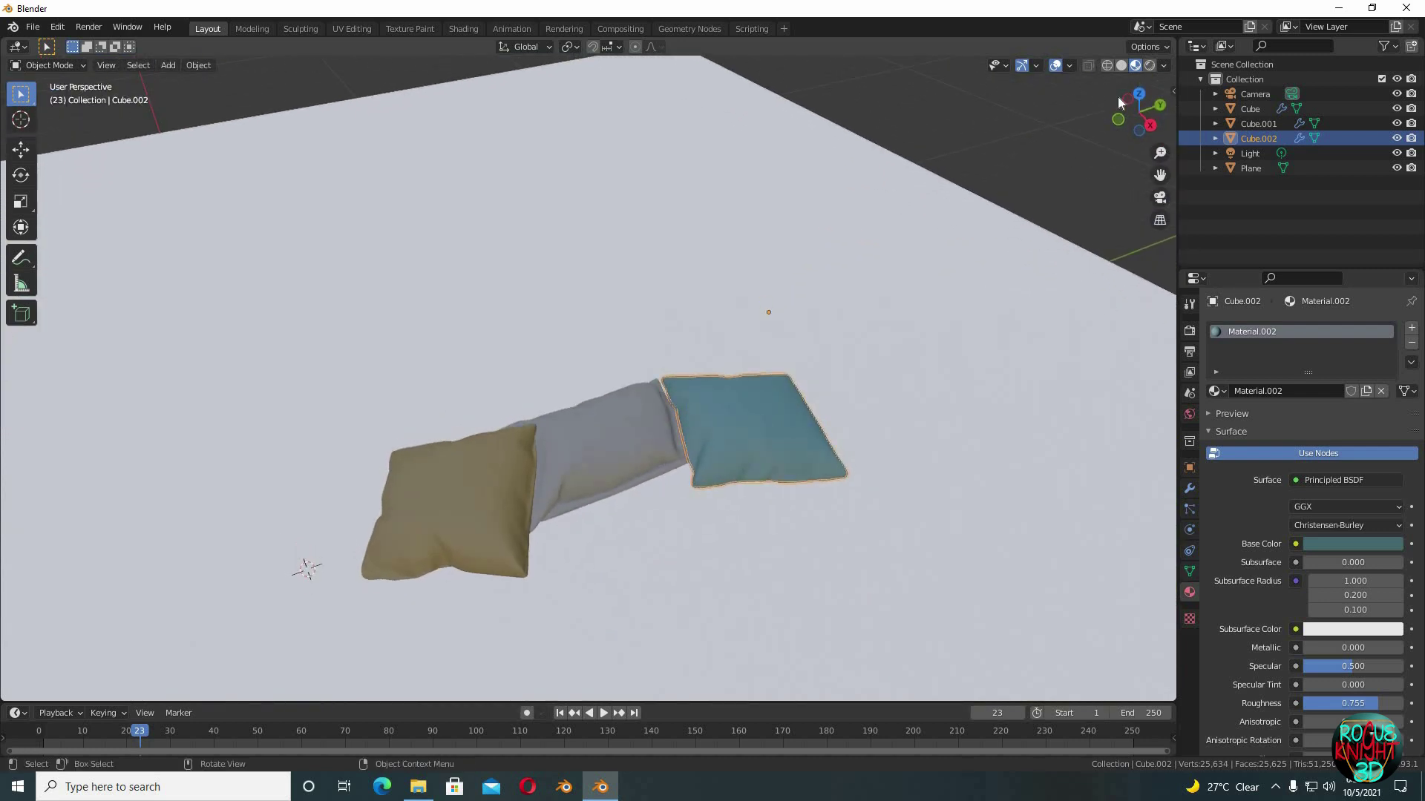
Set a mountain-landscape sky sample from SceneSkies as the world background
click(1190, 414)
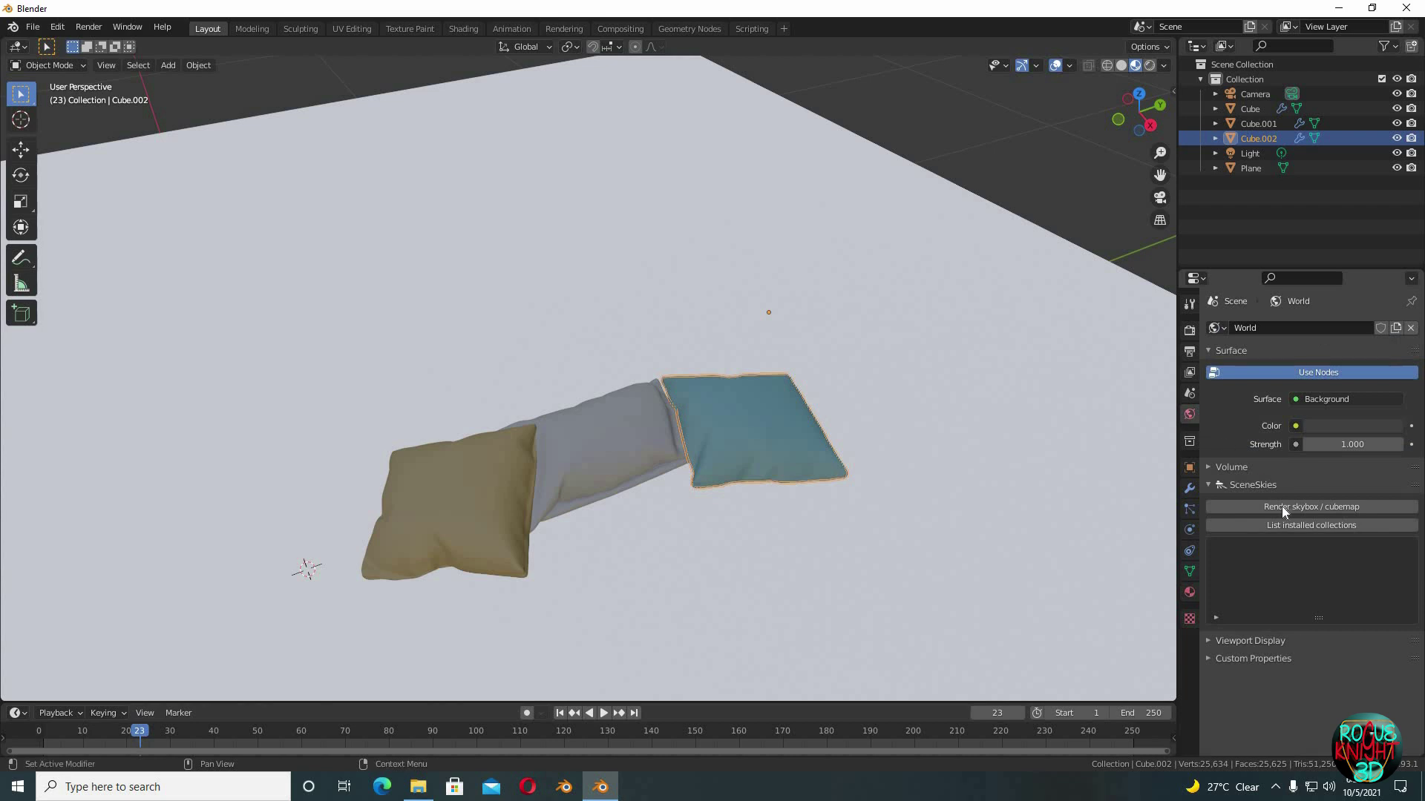
click(1287, 521)
scroll(1245, 710, down, 2)
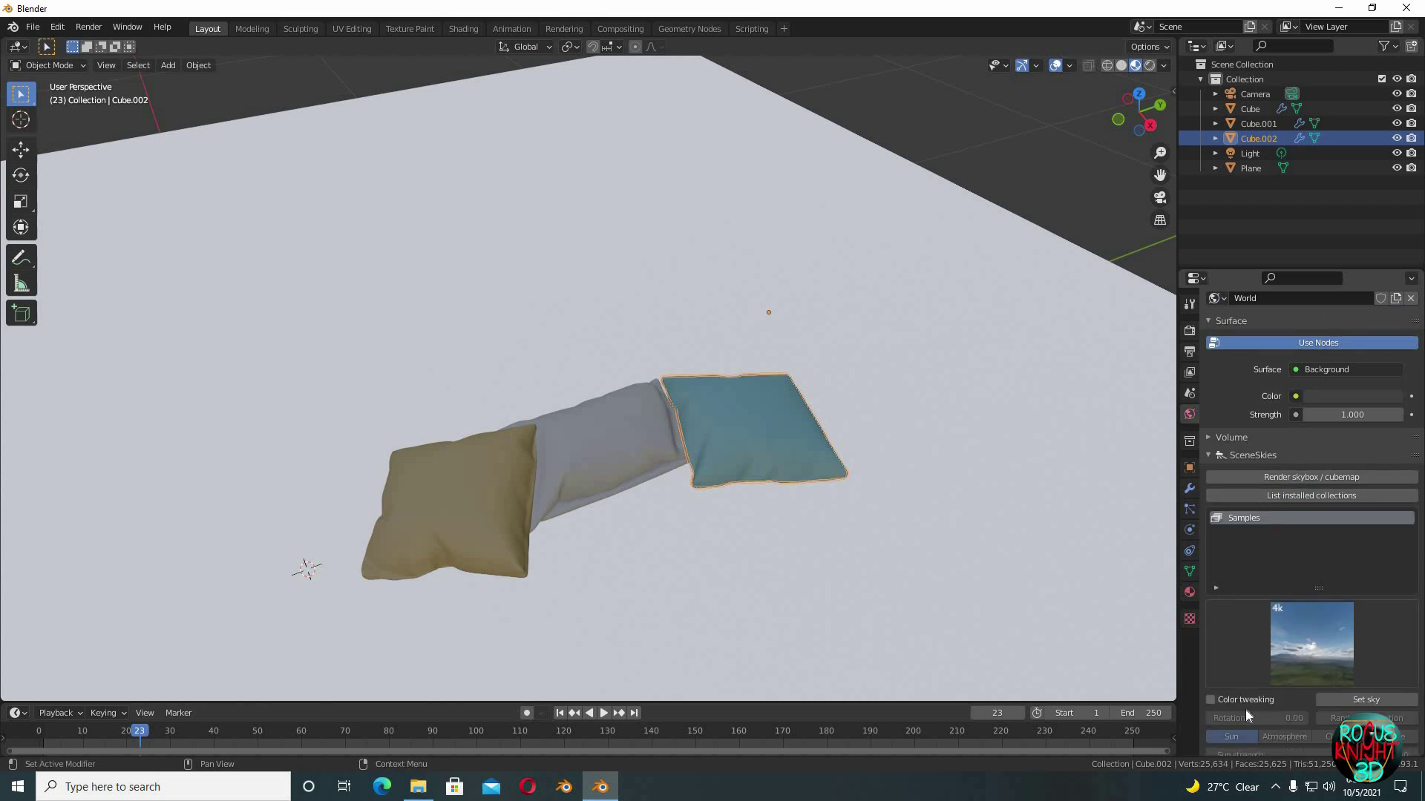
click(1362, 700)
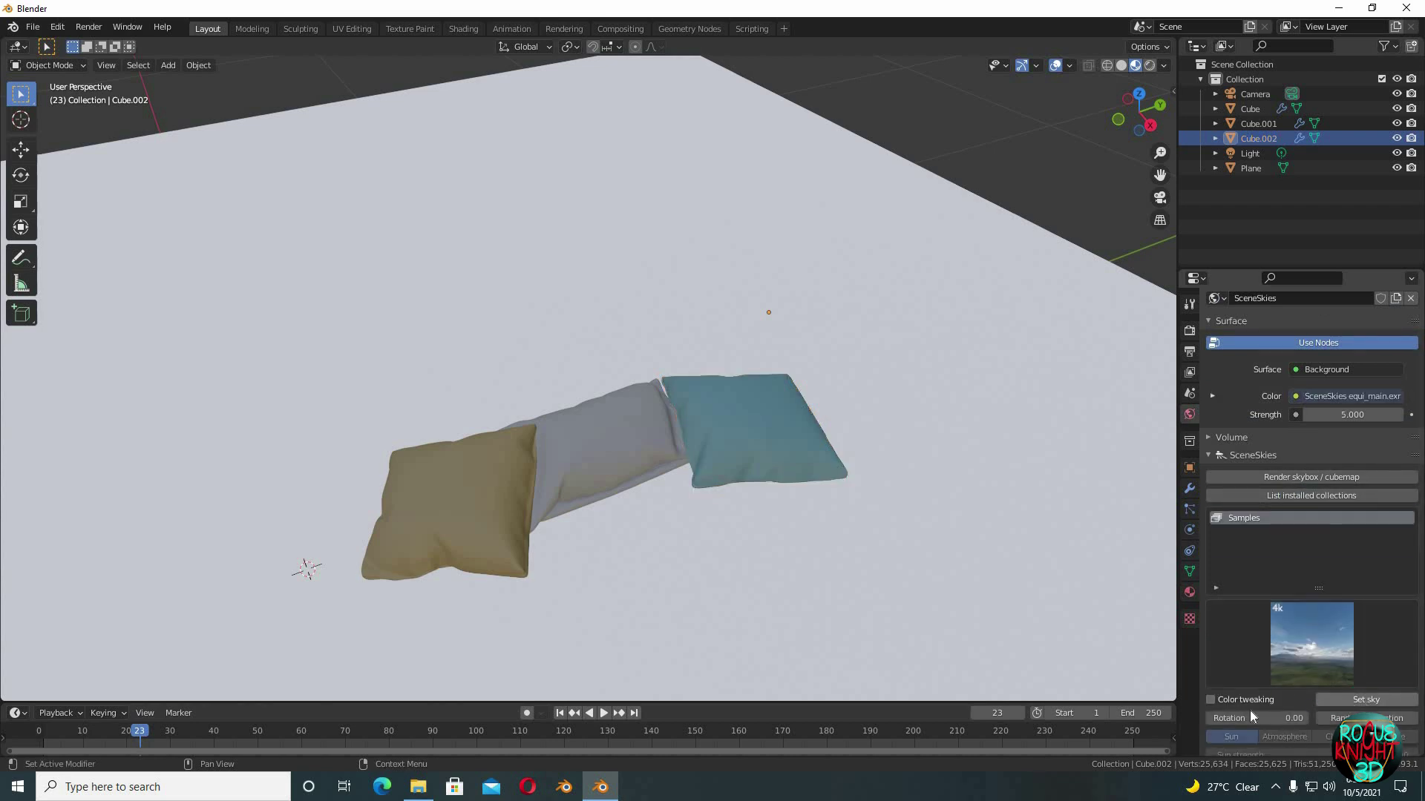
Switch the render engine to Cycles and orbit the rendered preview
click(1189, 335)
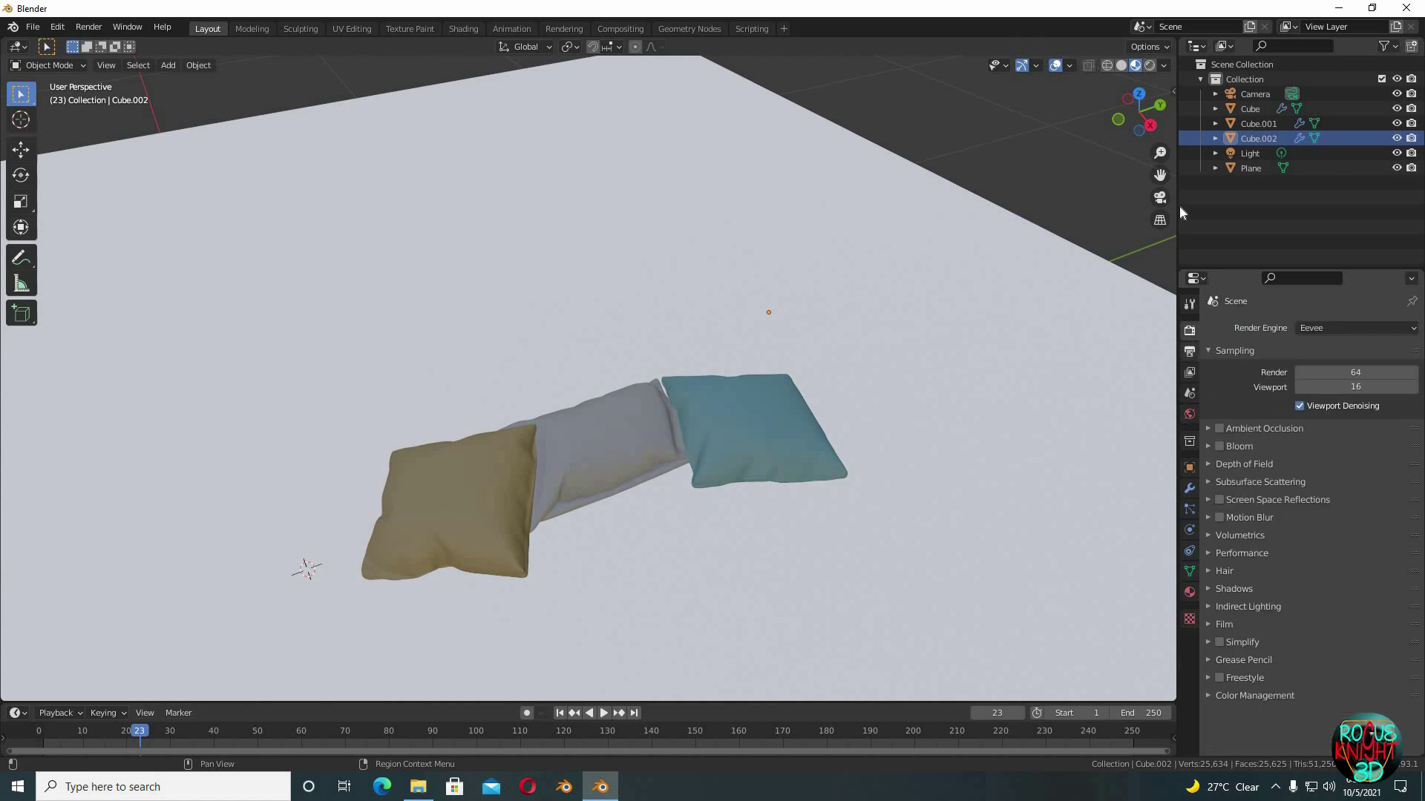
click(1333, 328)
click(1330, 378)
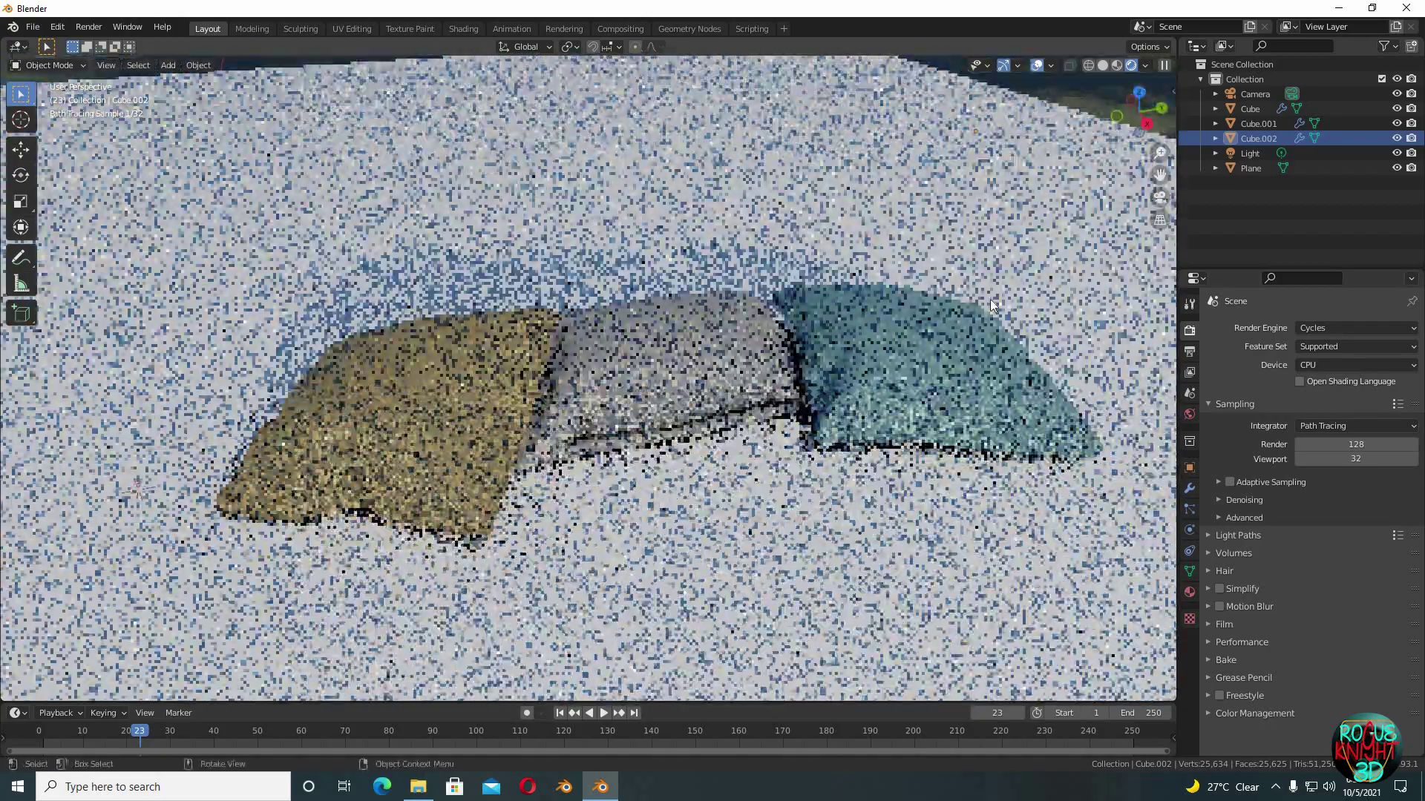
scroll(679, 443, down, 3)
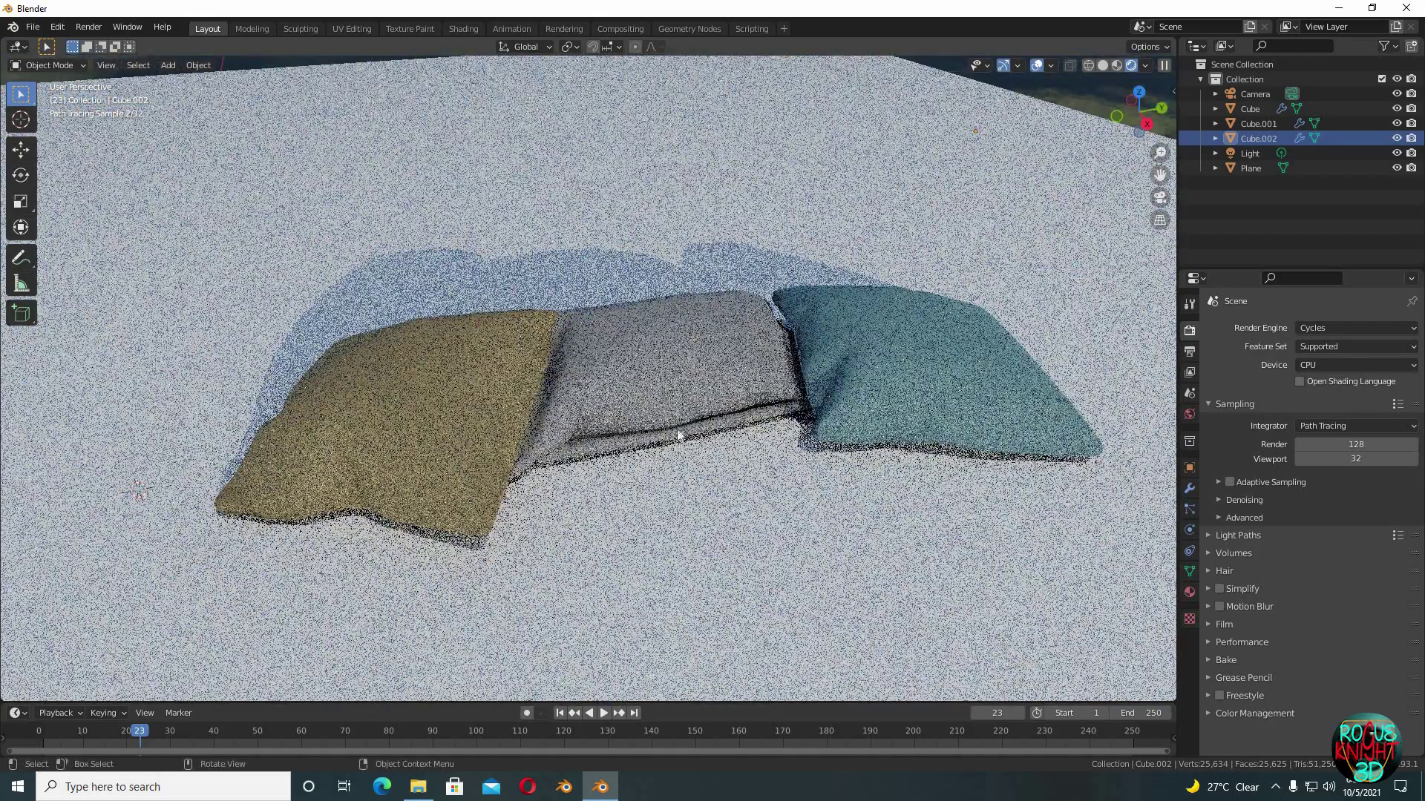
middle_drag(678, 443, 794, 420)
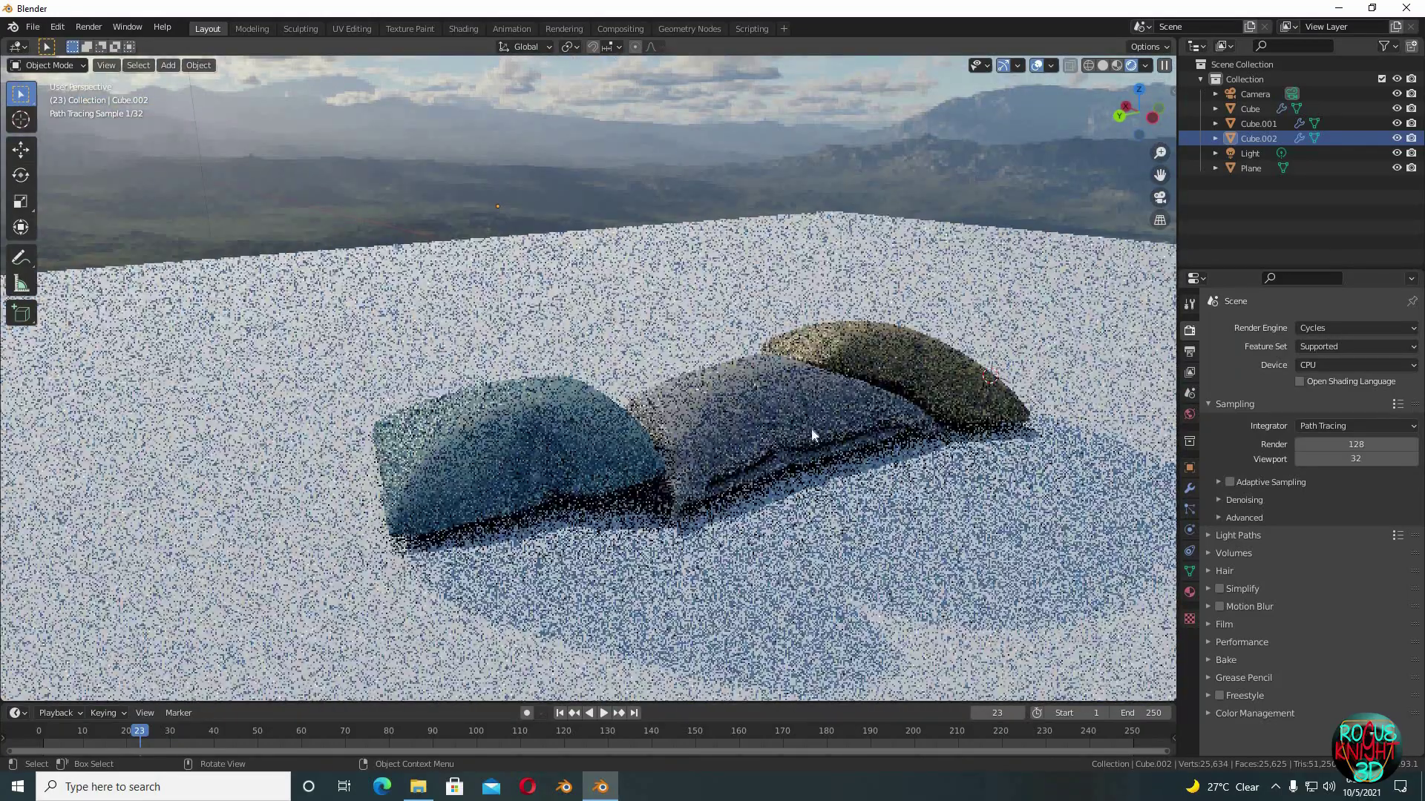
middle_drag(883, 449, 665, 371)
scroll(884, 481, up, 3)
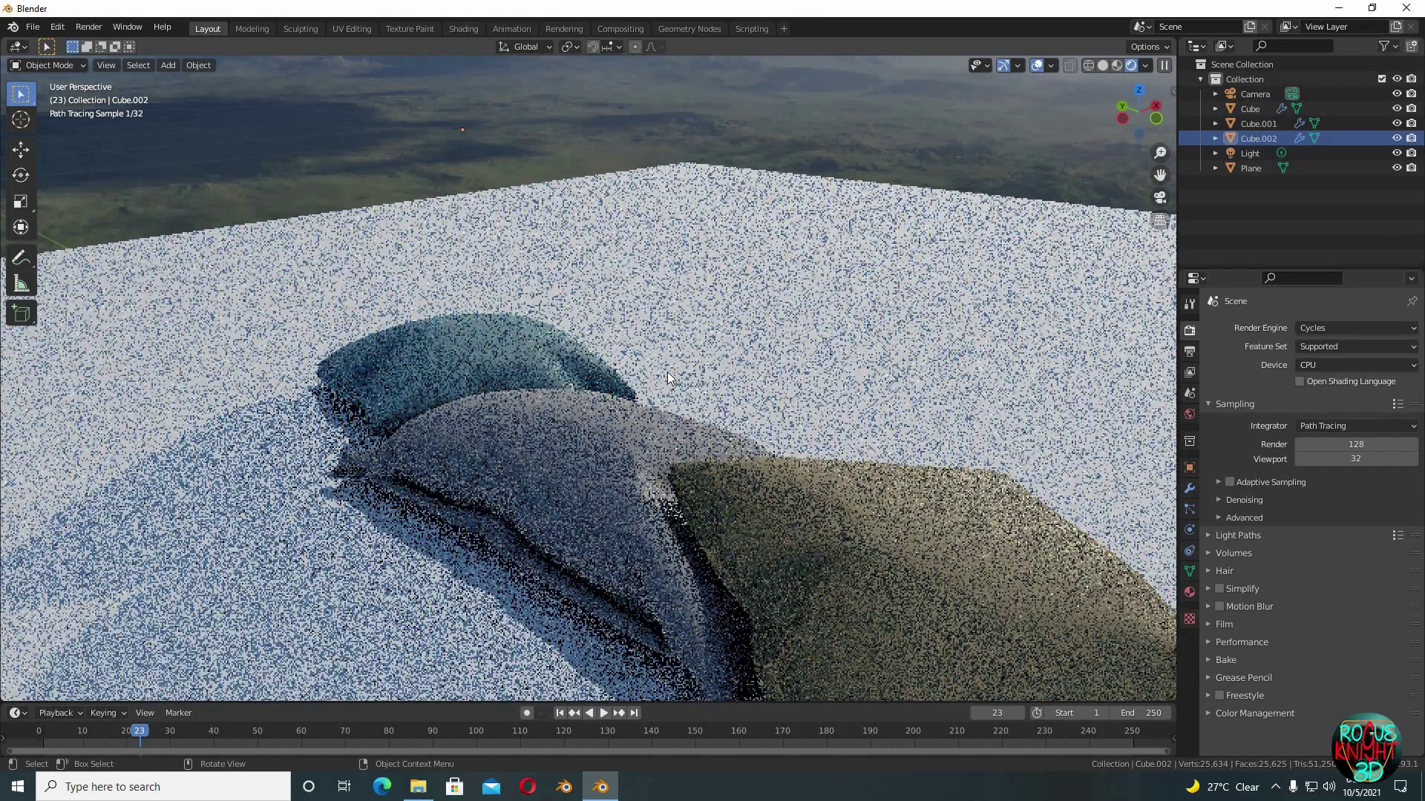
scroll(667, 371, down, 2)
Inspect the middle pillow's material while orbiting down toward the horizon
click(617, 474)
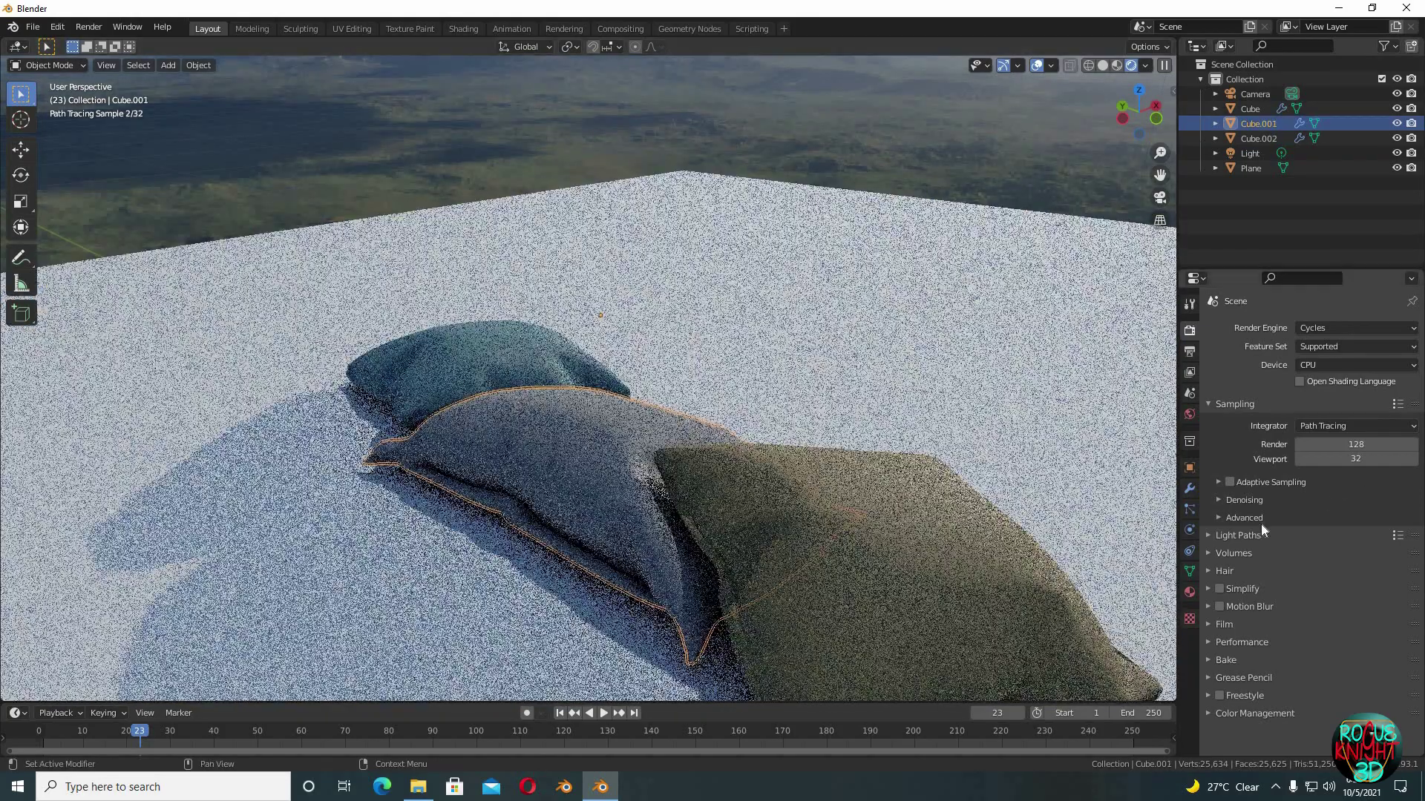
click(1190, 591)
scroll(878, 394, up, 4)
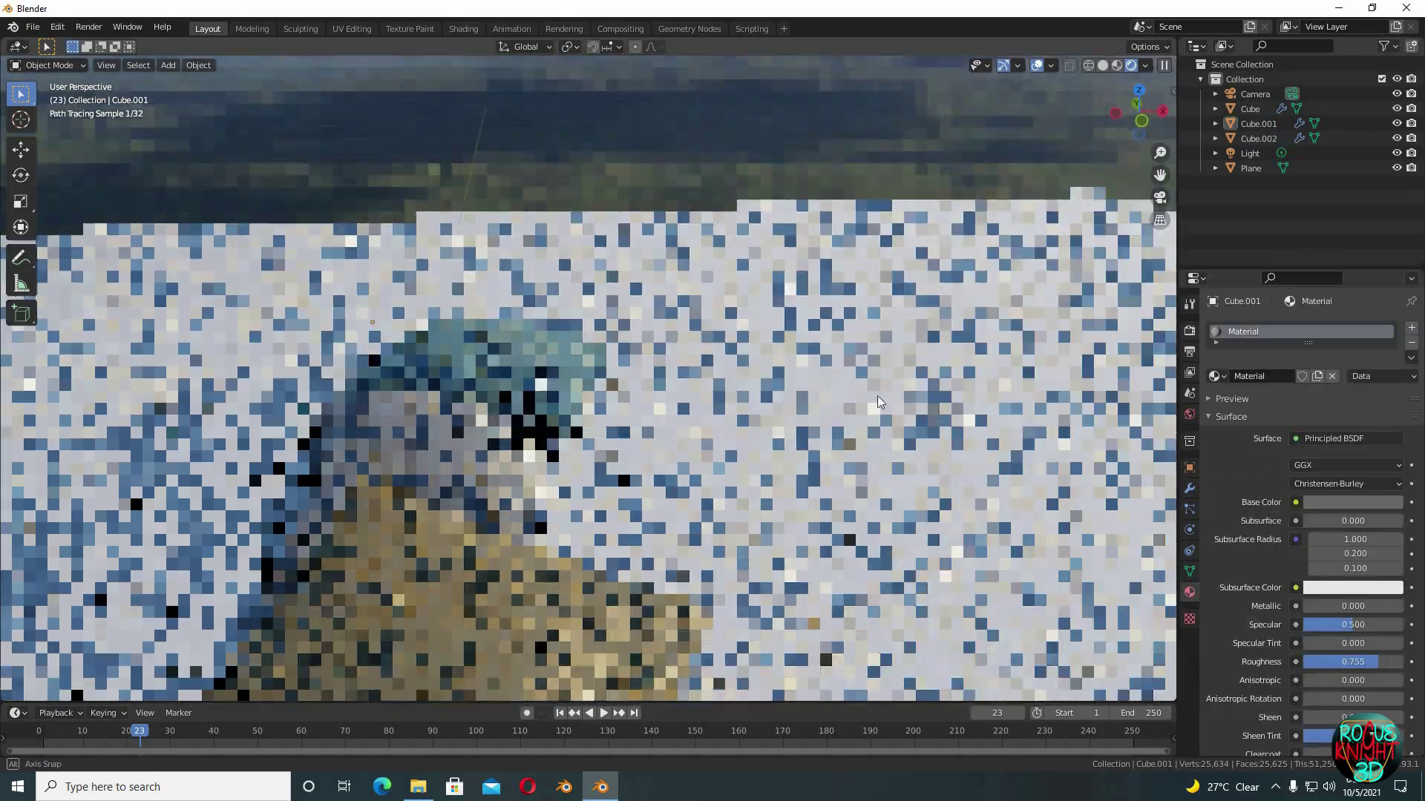
middle_drag(877, 394, 1082, 381)
scroll(851, 429, down, 3)
middle_drag(850, 429, 820, 462)
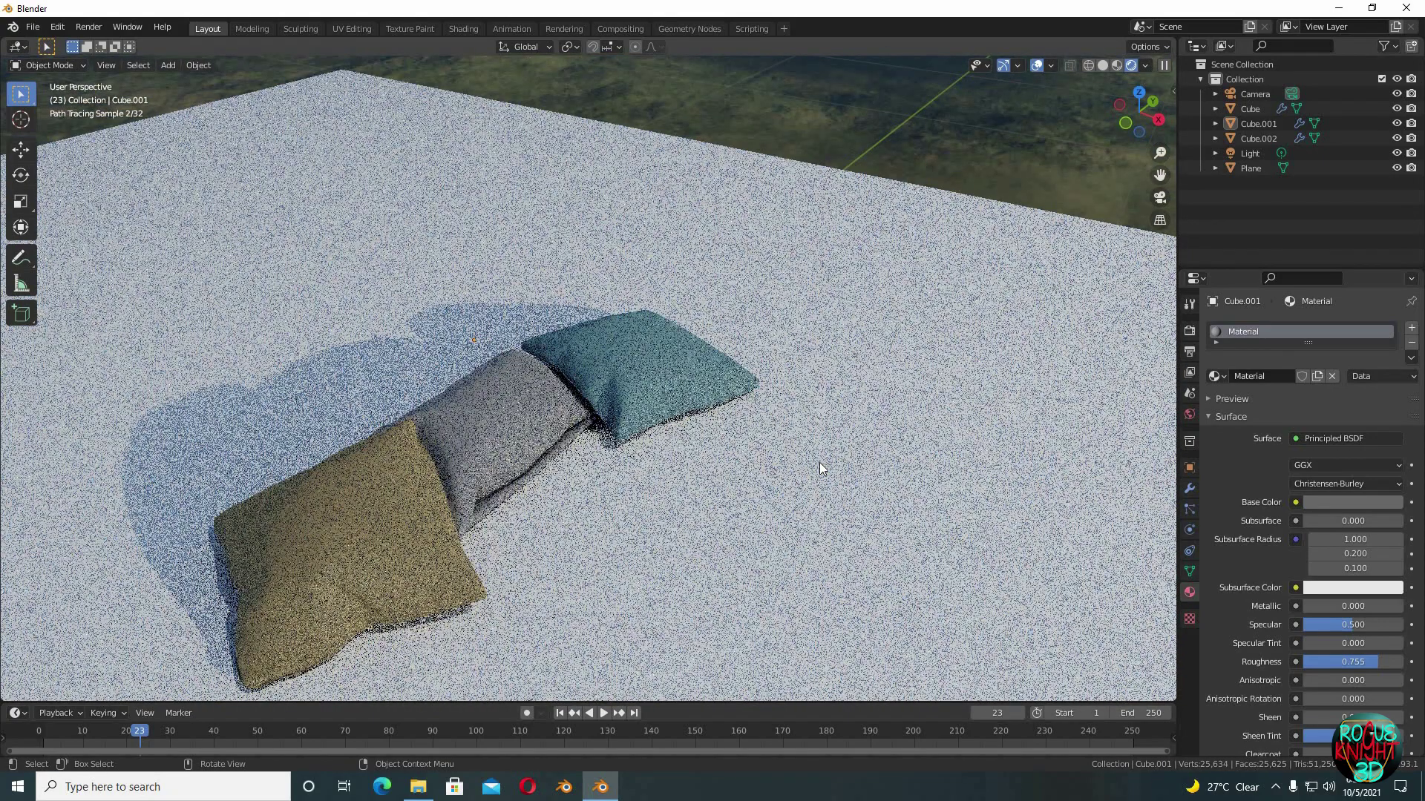
mouse_move(731, 501)
middle_down()
mouse_move(814, 482)
mouse_move(503, 502)
middle_up()
Switch the render engine back to Eevee
click(1190, 329)
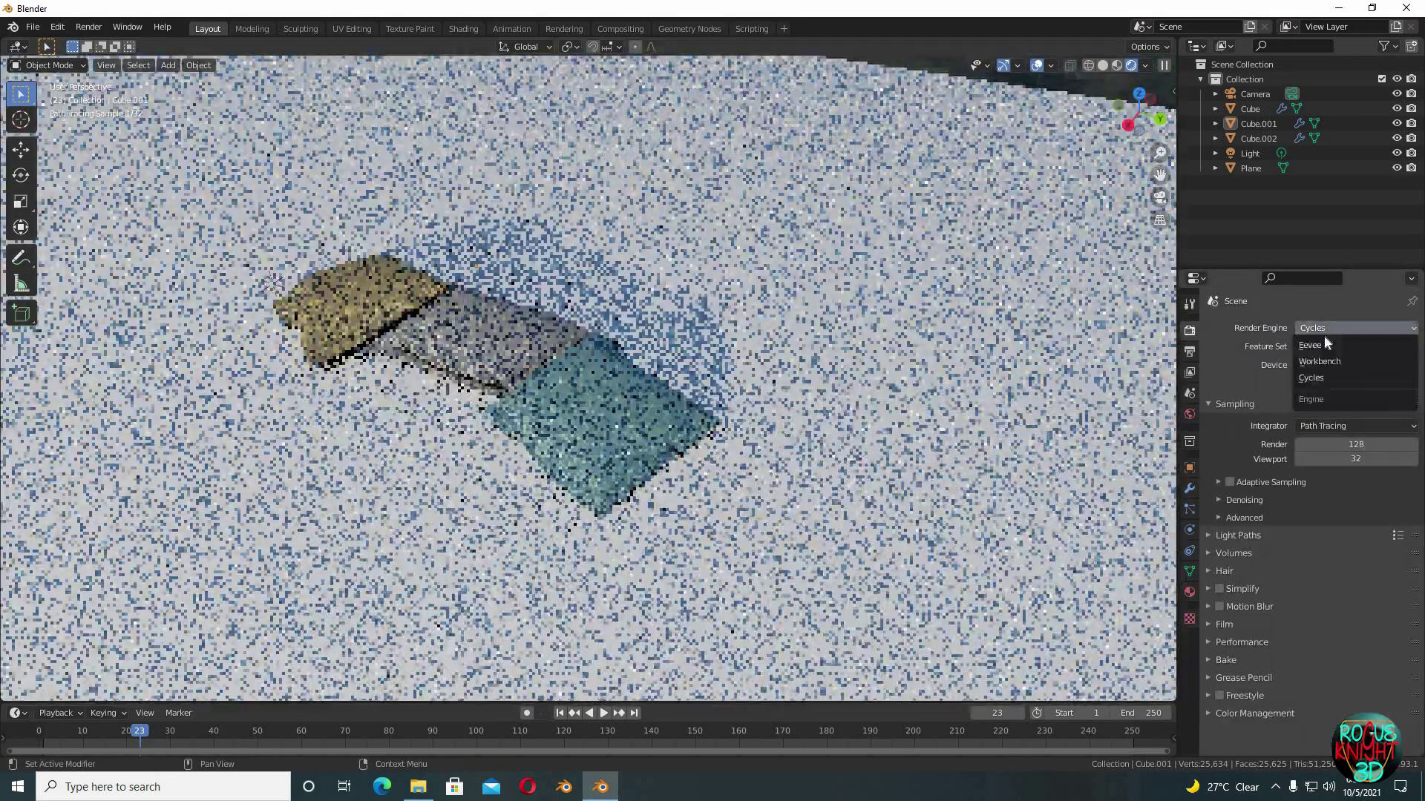
click(1324, 328)
click(1326, 343)
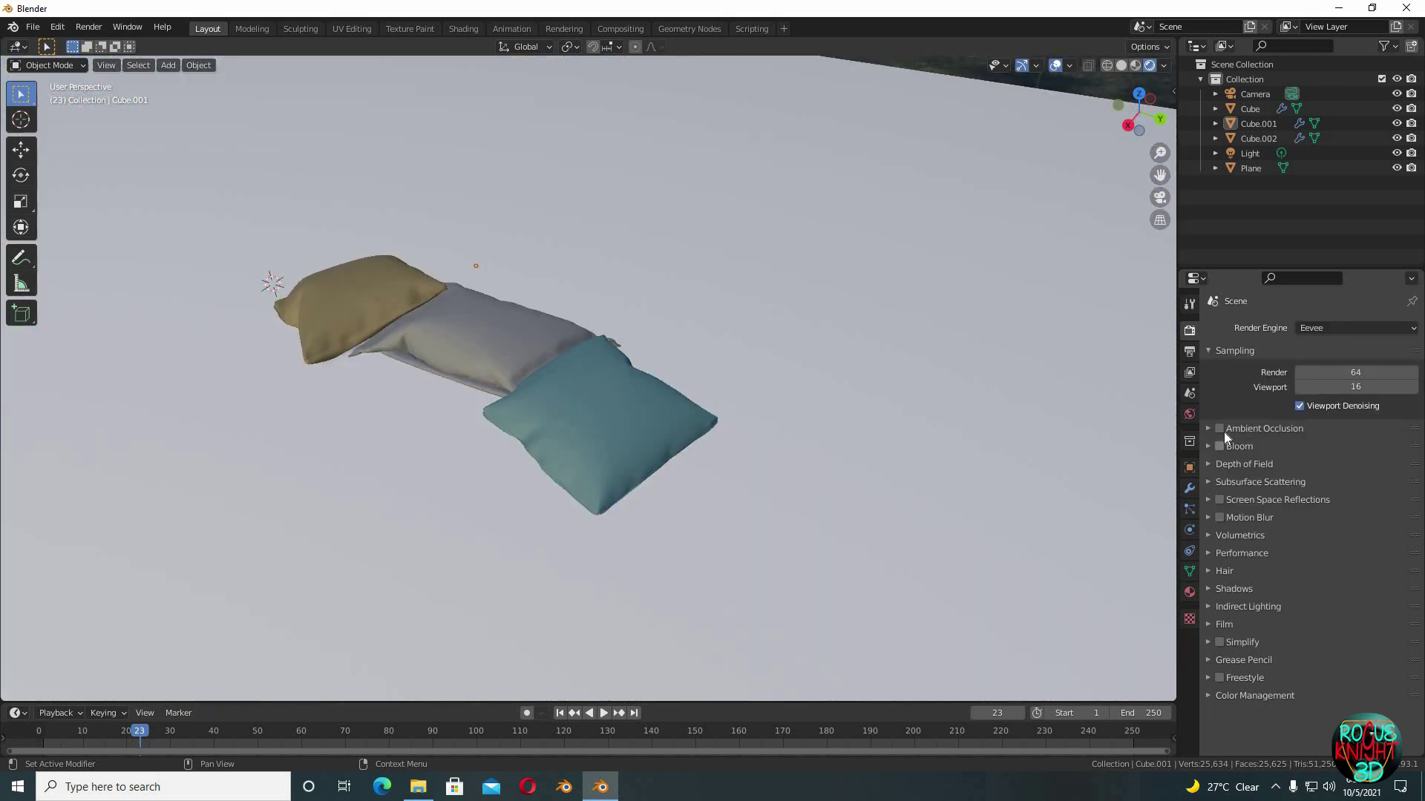
middle_drag(828, 402, 663, 421)
Raise the Eevee shadow cube size to 1024 px
click(1212, 589)
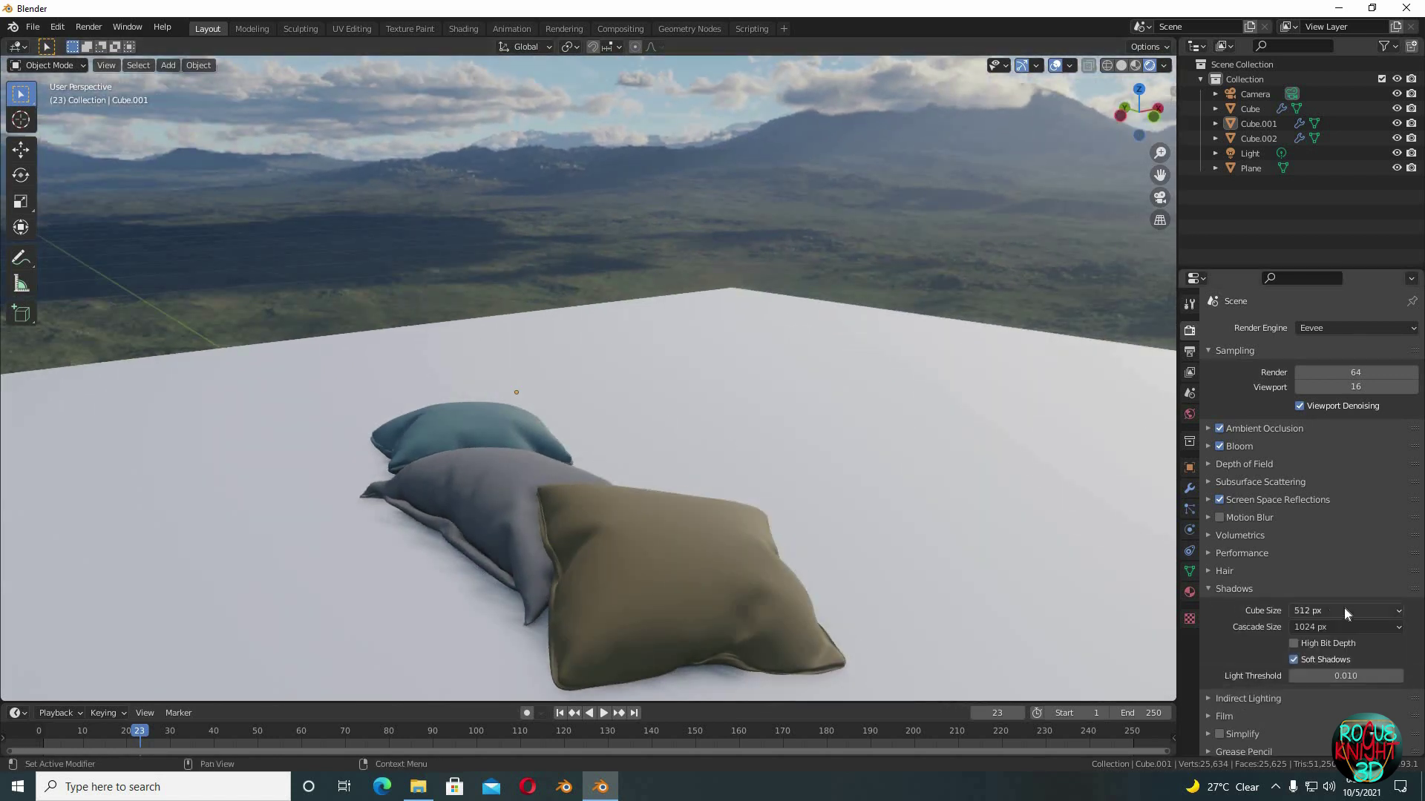
click(1343, 610)
click(1311, 691)
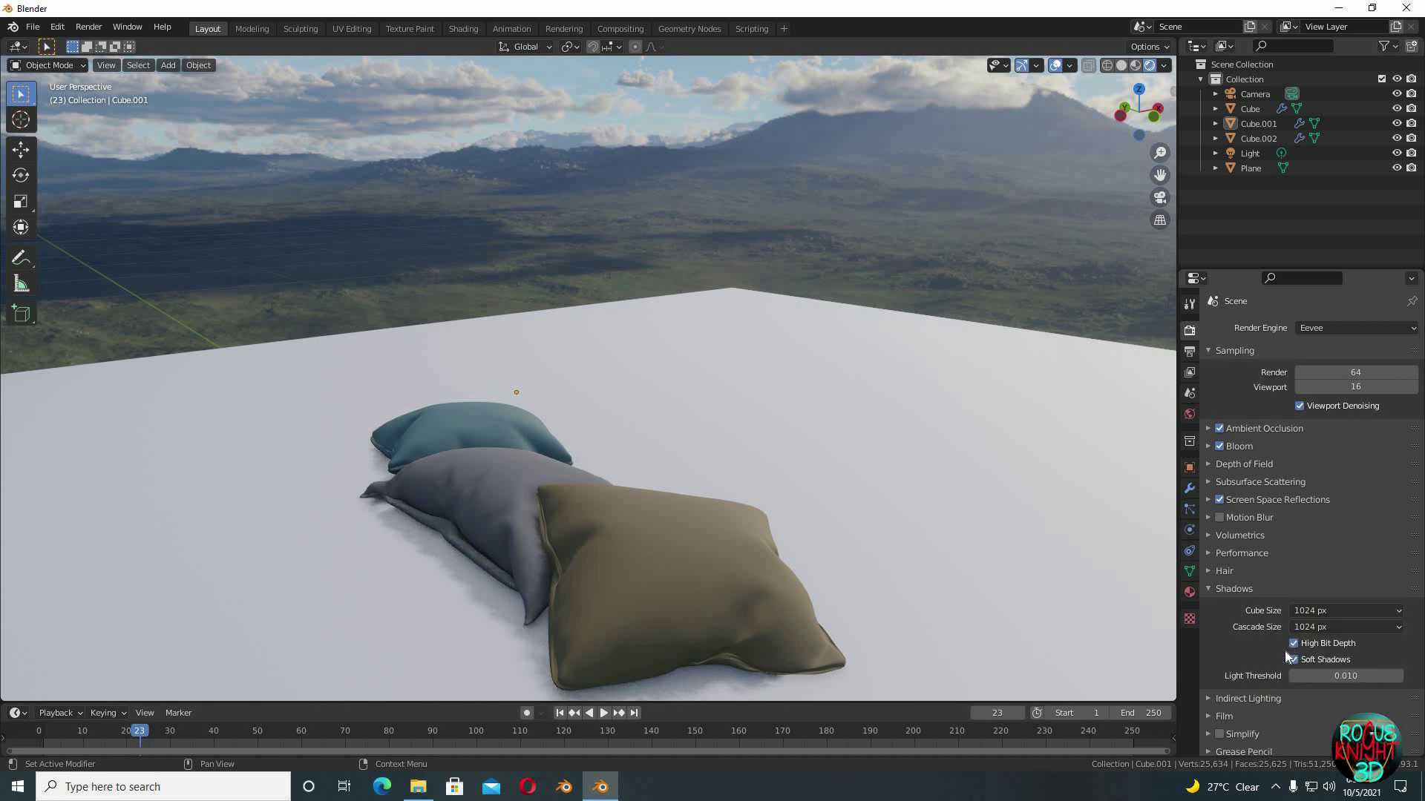
Set the Color Management look to Medium High Contrast
scroll(1223, 640, down, 2)
click(1215, 750)
scroll(1246, 712, down, 4)
click(1328, 688)
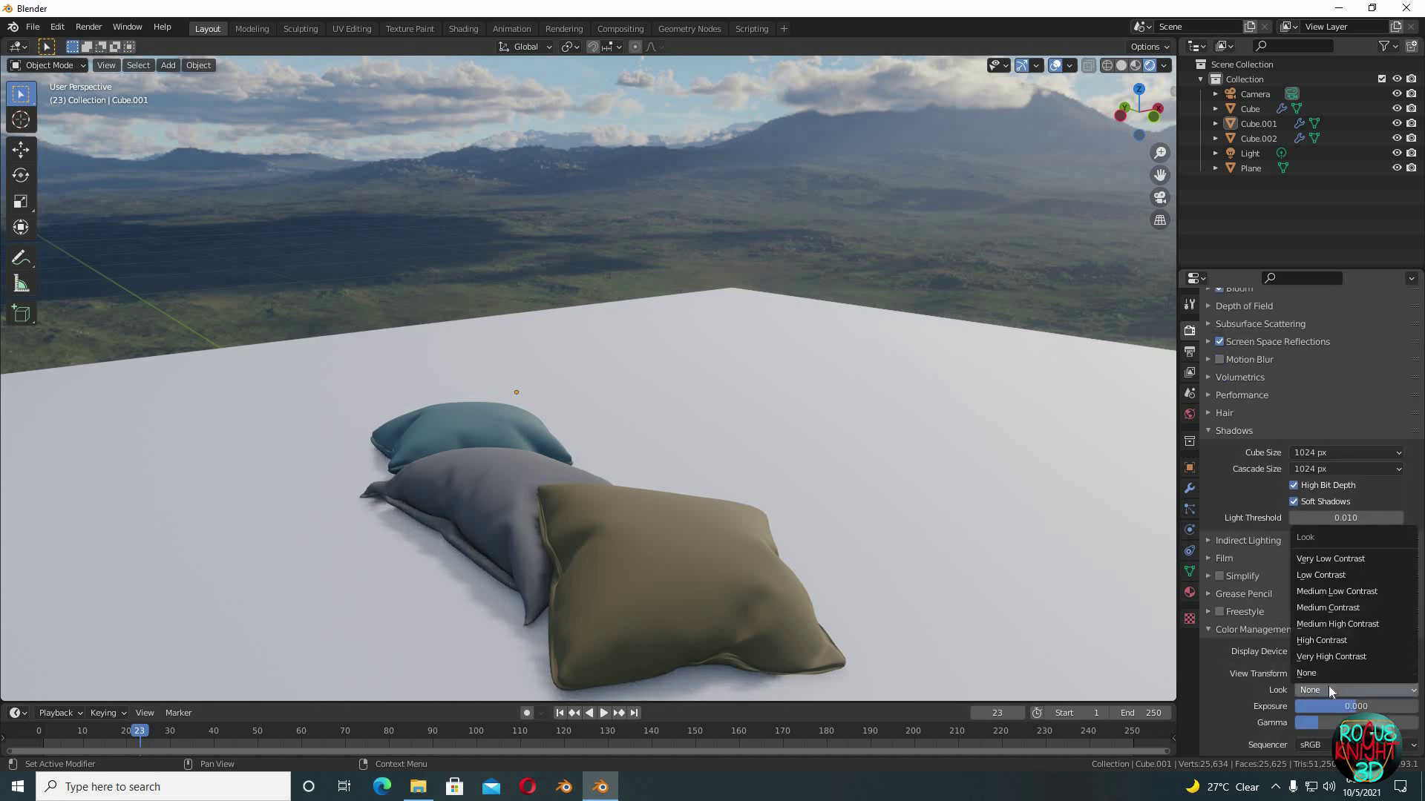
click(1337, 624)
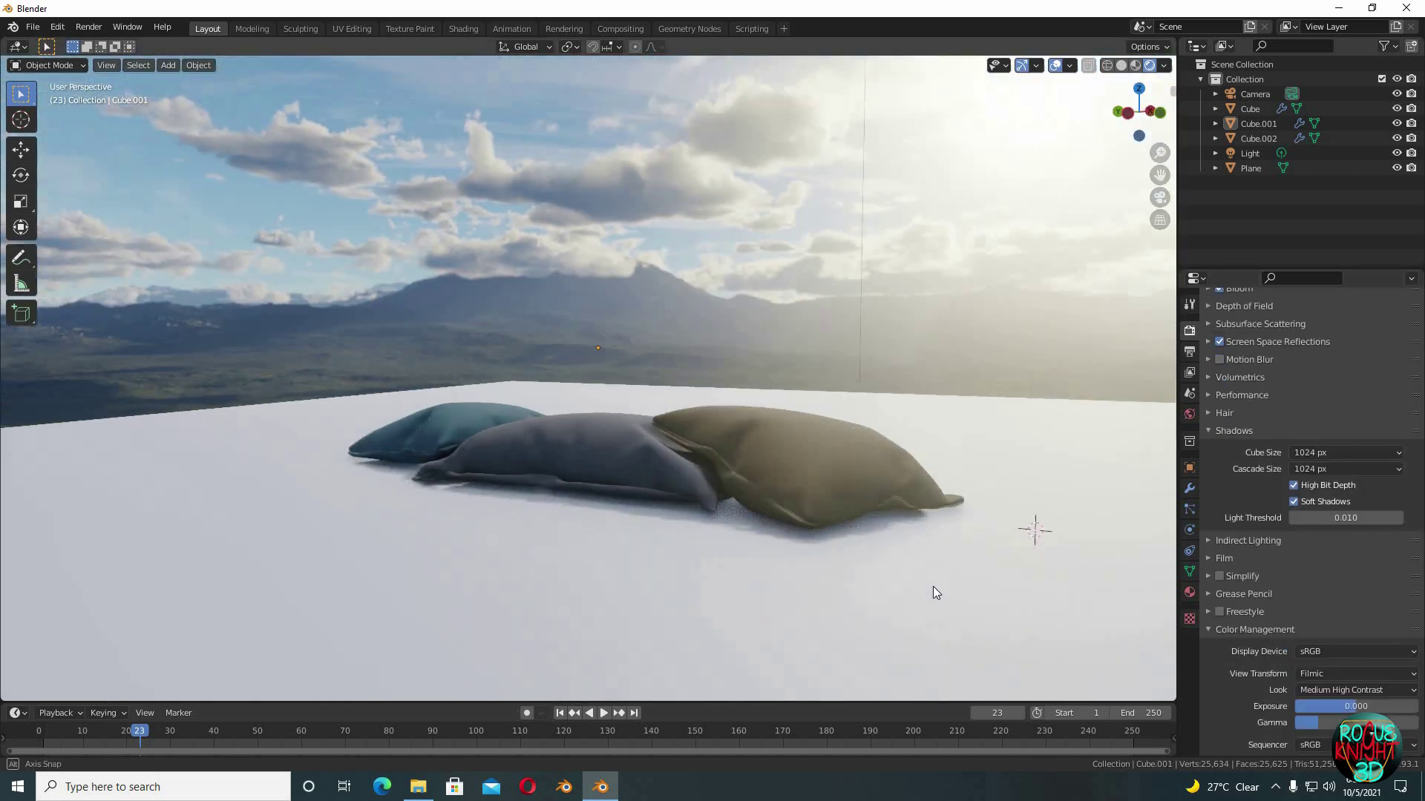